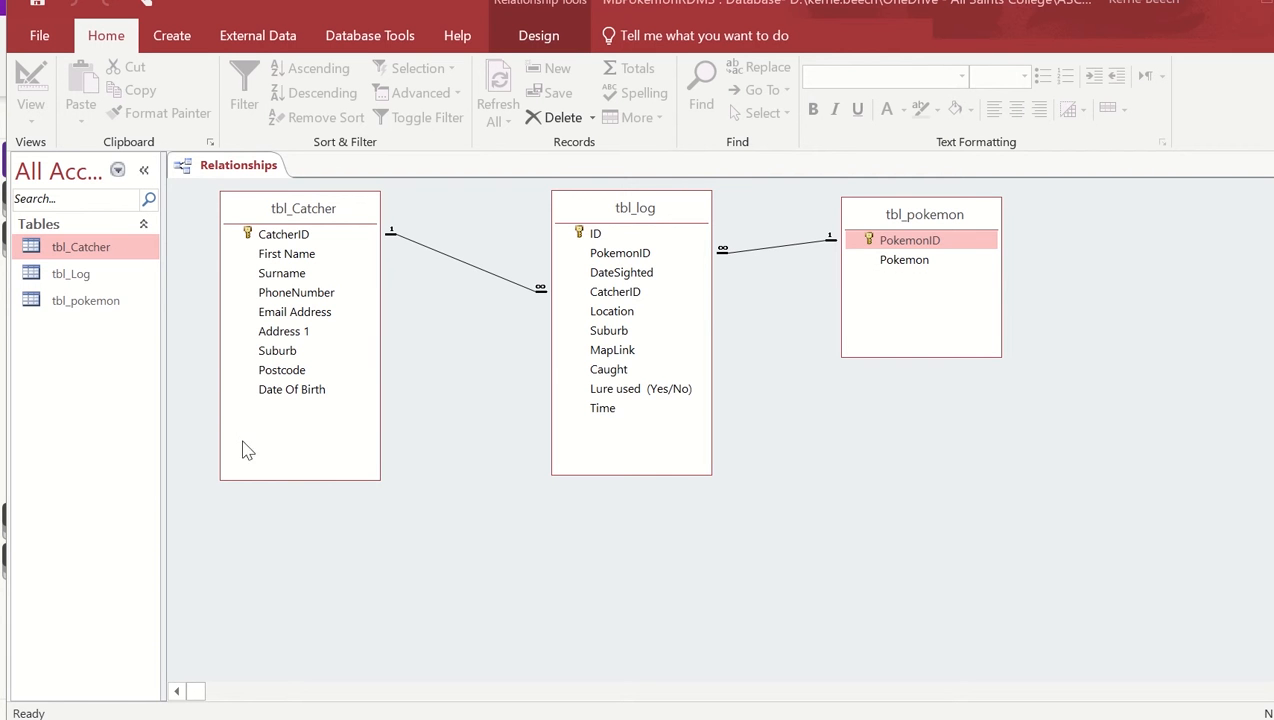
Step: Review the records in tbl_Catcher, tbl_pokemon and tbl_Log, closing each table after viewing it
{"action": "double_click", "coordinate": [86, 250]}
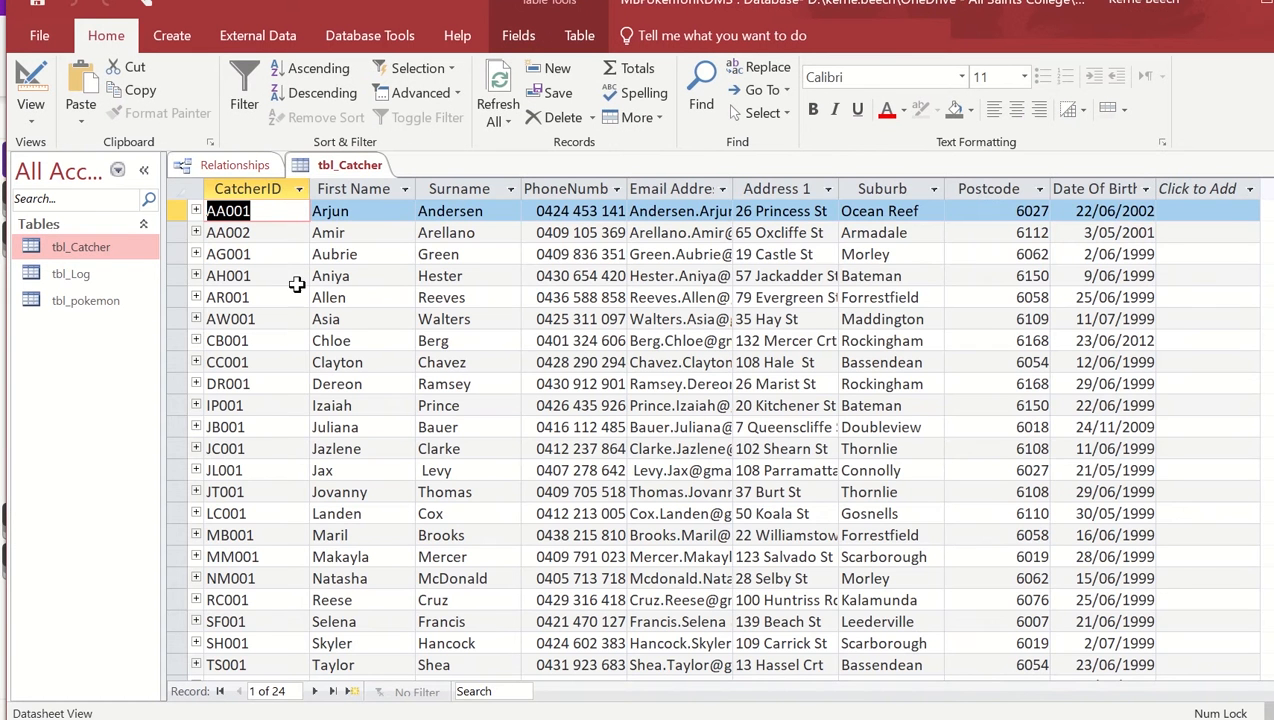
{"action": "right_click", "coordinate": [343, 170]}
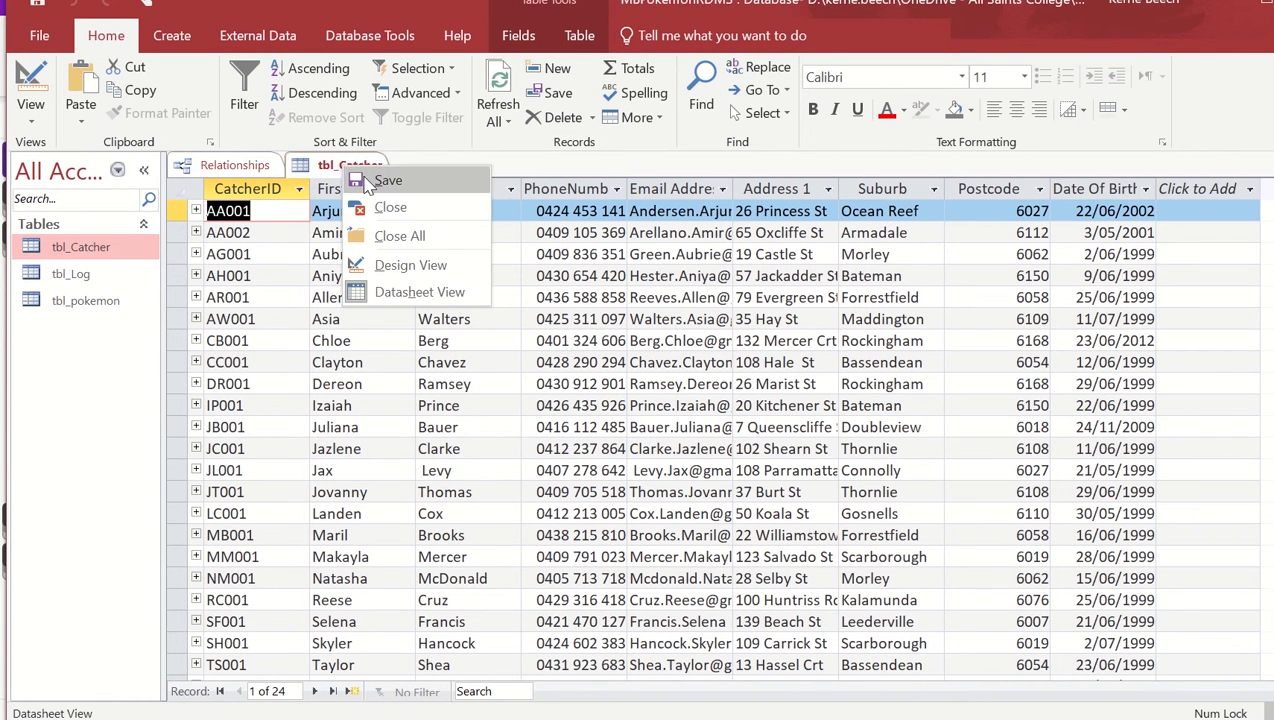
{"action": "left_click", "coordinate": [407, 207]}
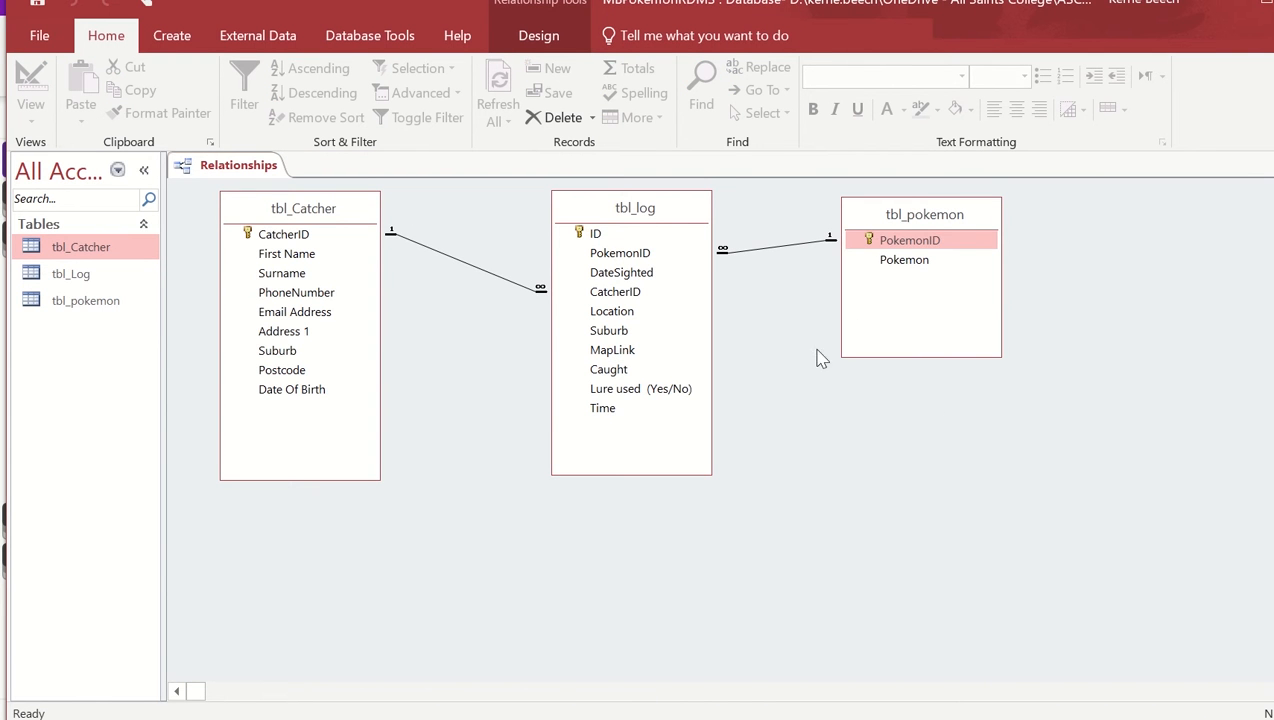
{"action": "double_click", "coordinate": [82, 300]}
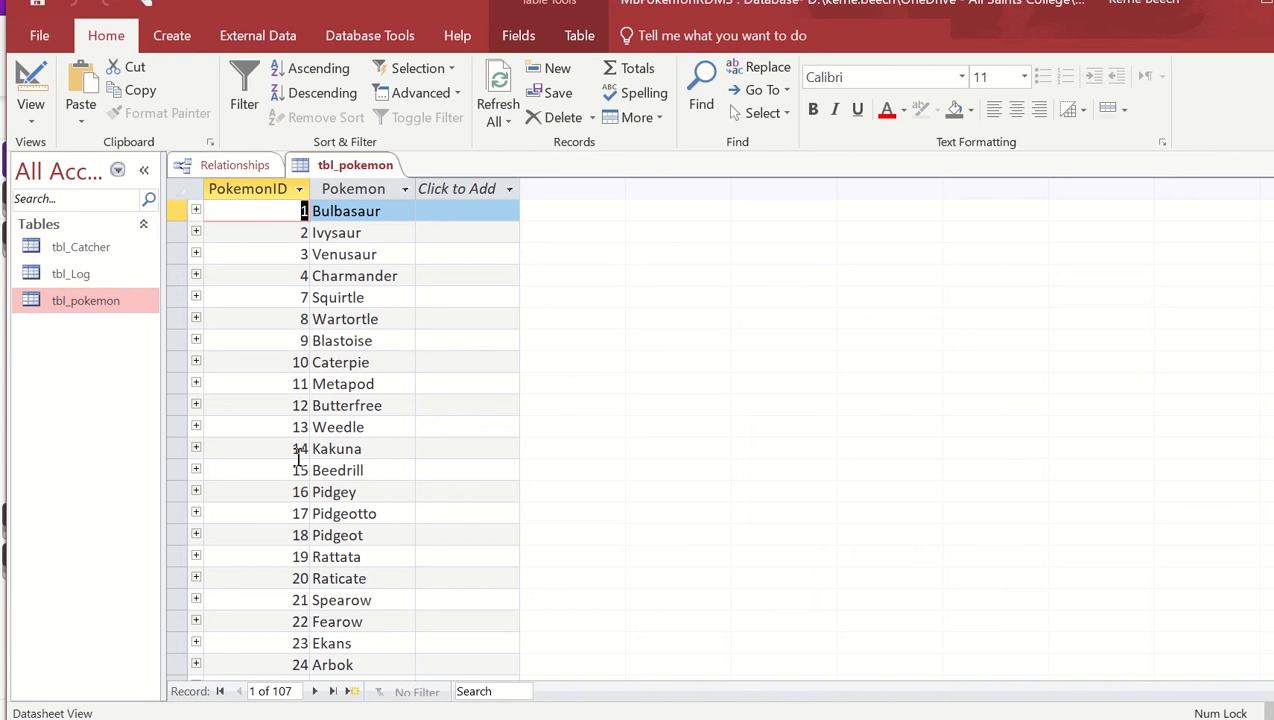
{"action": "right_click", "coordinate": [356, 168]}
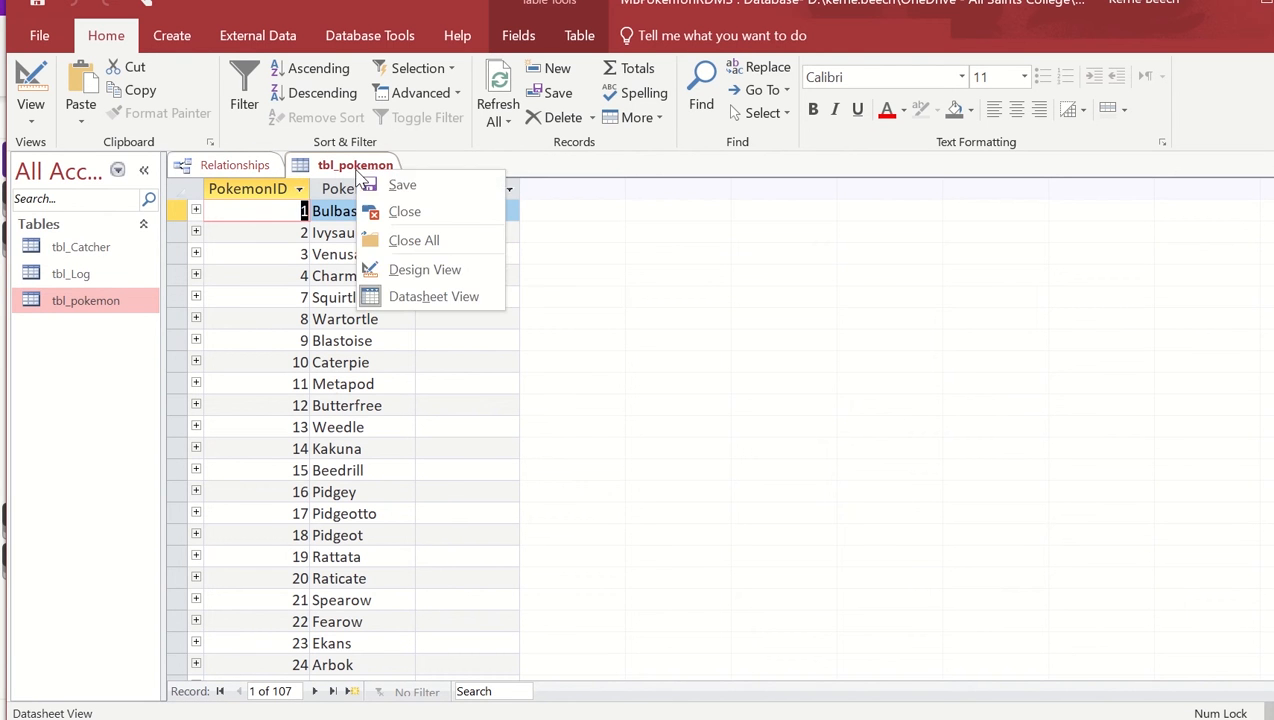
{"action": "left_click", "coordinate": [400, 211]}
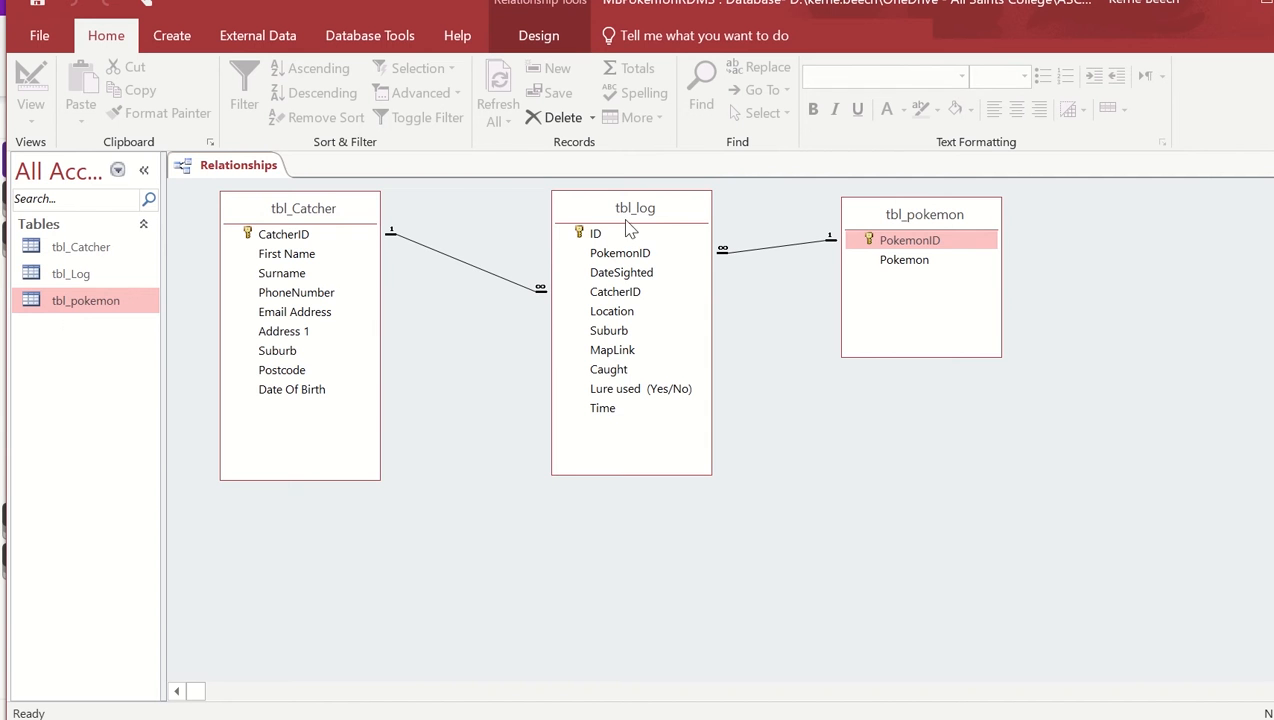
{"action": "double_click", "coordinate": [65, 277]}
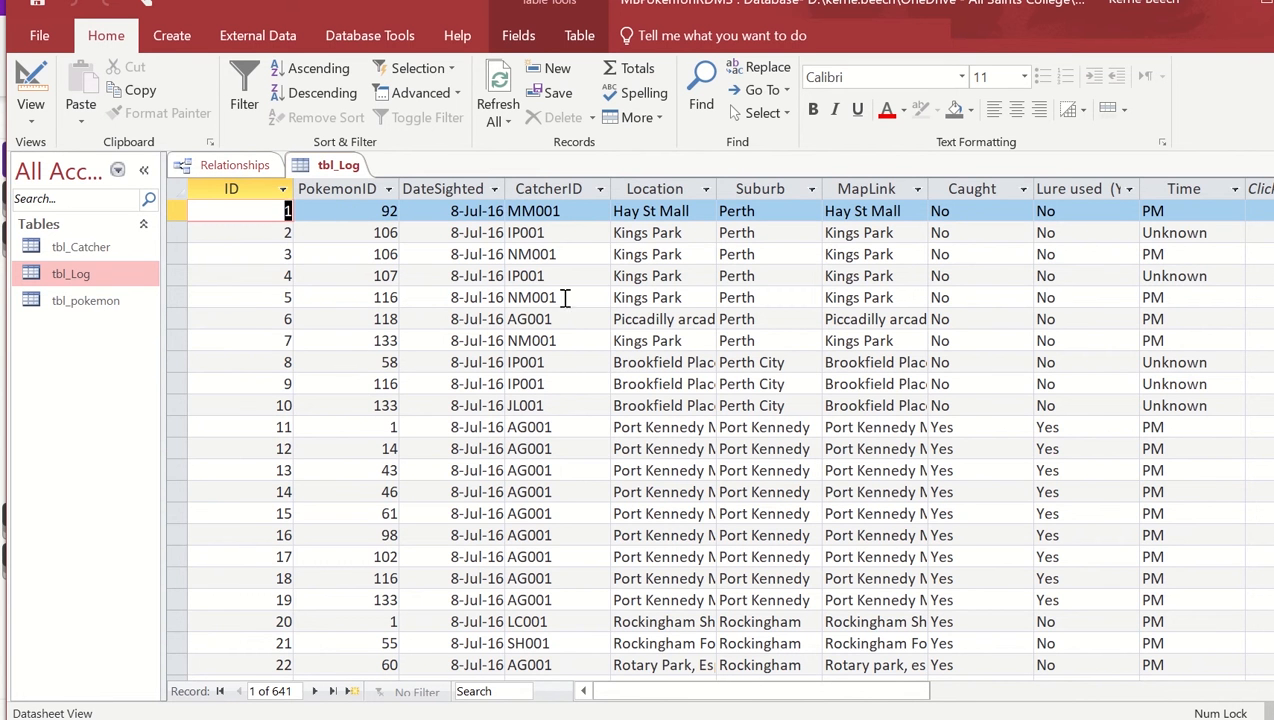
{"action": "right_click", "coordinate": [350, 172]}
{"action": "left_click", "coordinate": [404, 219]}
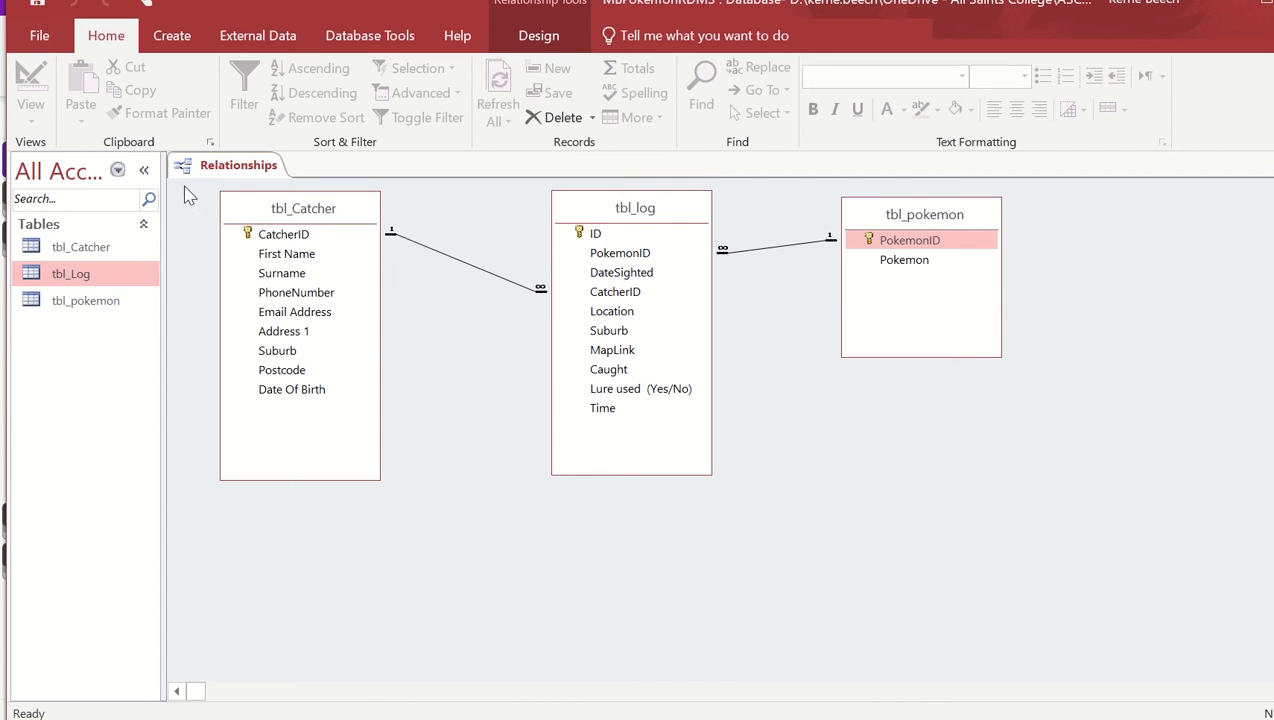
Step: Create a form based on tbl_Catcher and switch it to Design View
{"action": "left_click", "coordinate": [100, 255]}
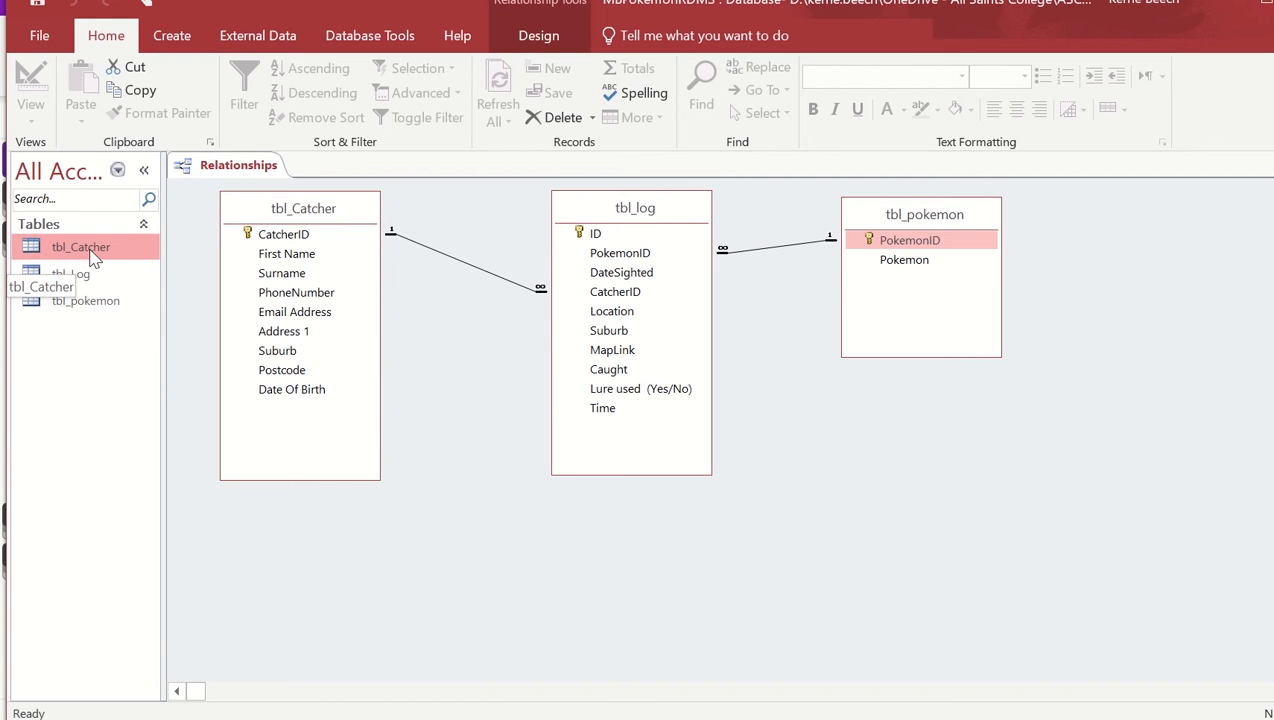
{"action": "left_click", "coordinate": [178, 36]}
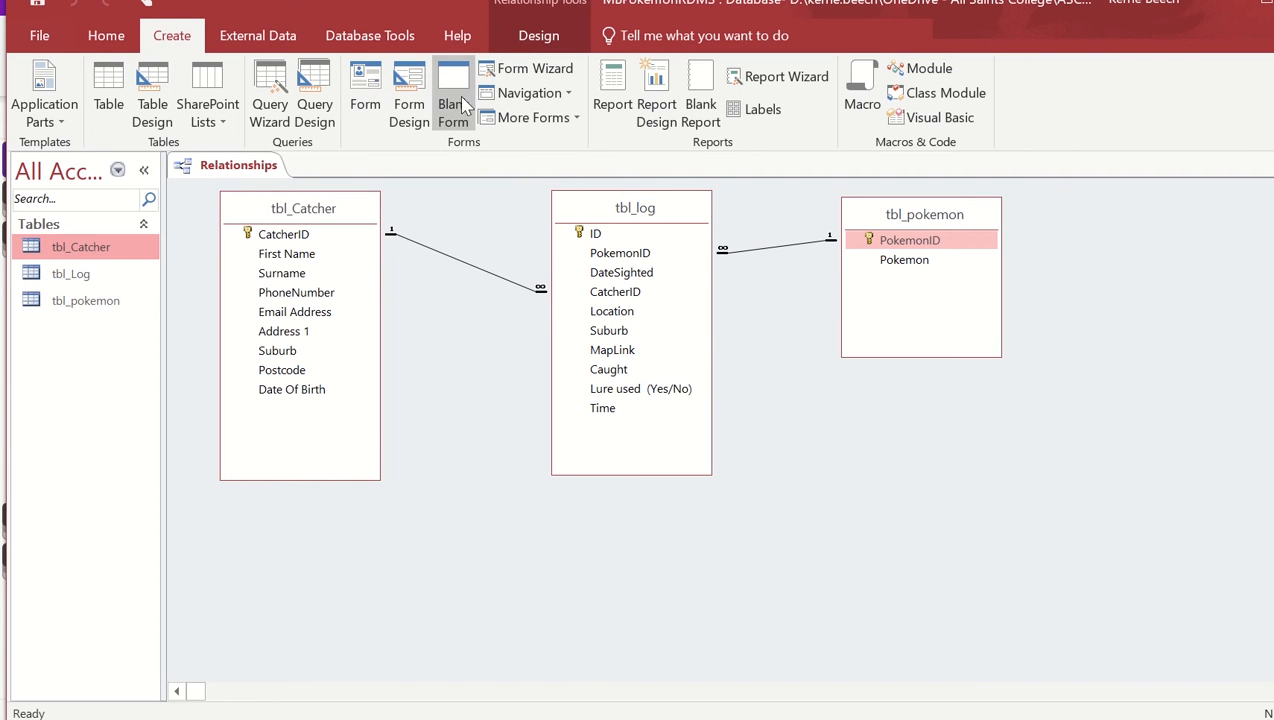
{"action": "left_click", "coordinate": [370, 104]}
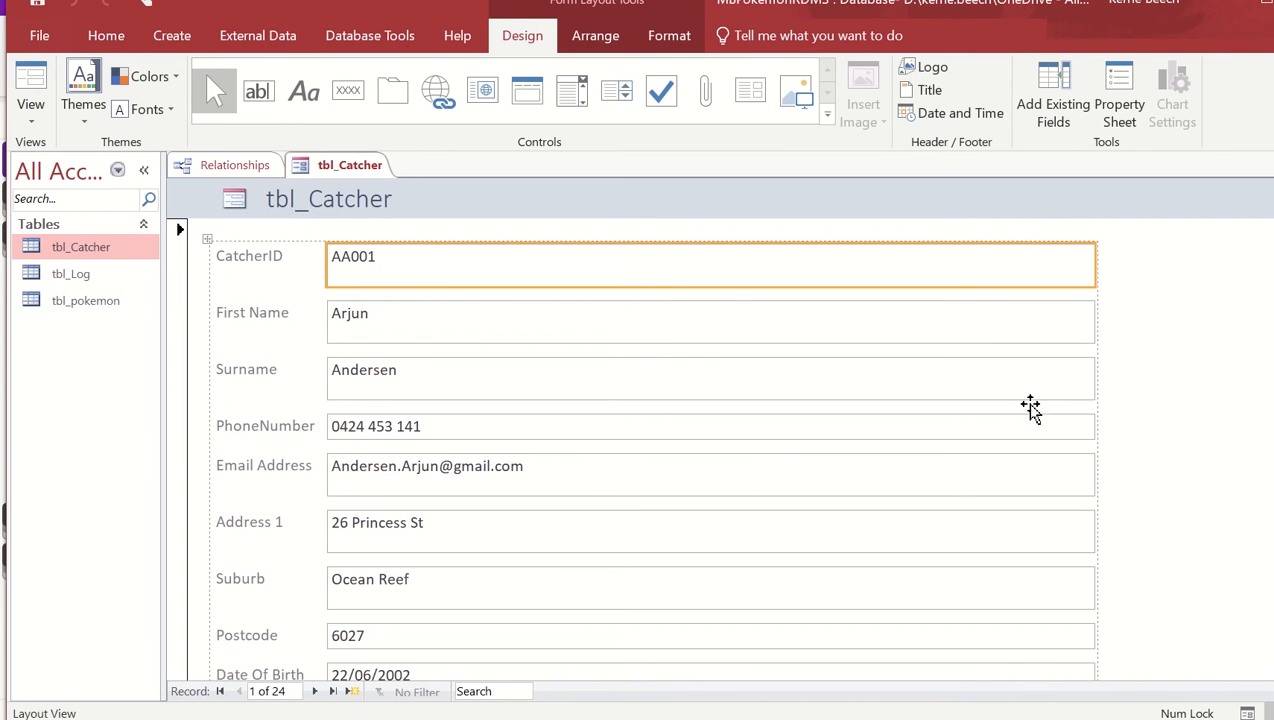
{"action": "left_click", "coordinate": [33, 119]}
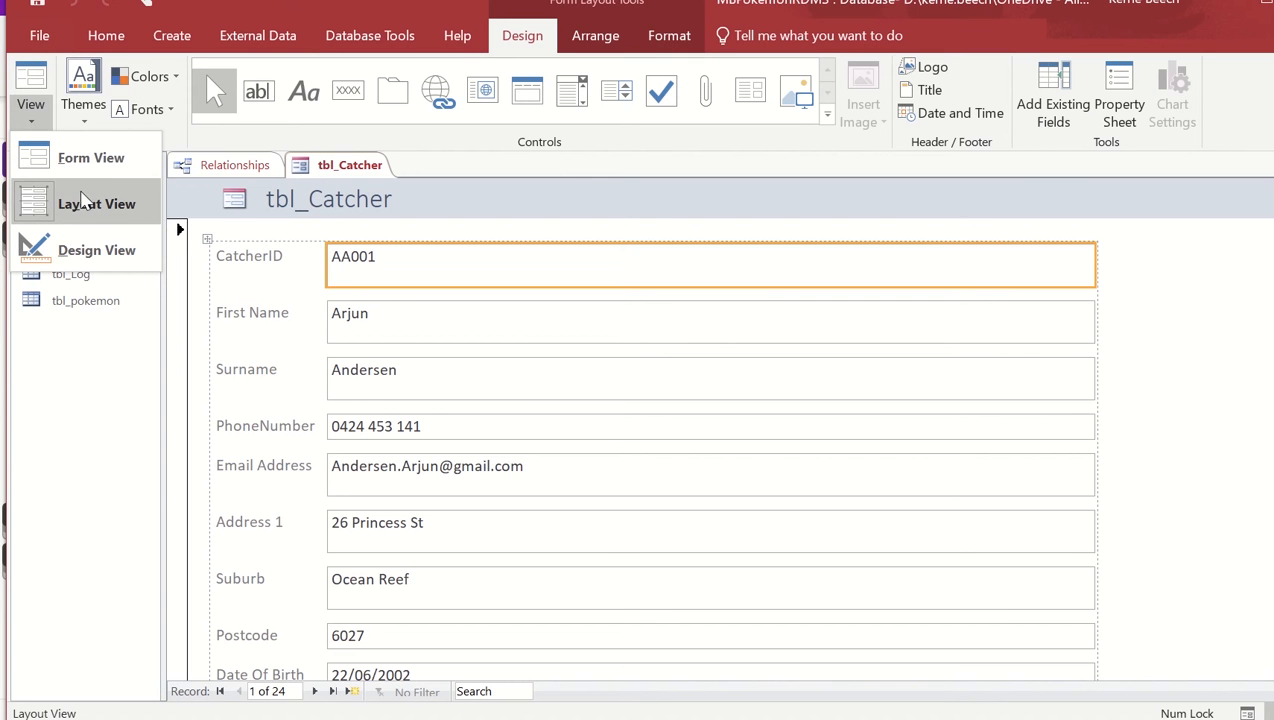
{"action": "left_click", "coordinate": [78, 252]}
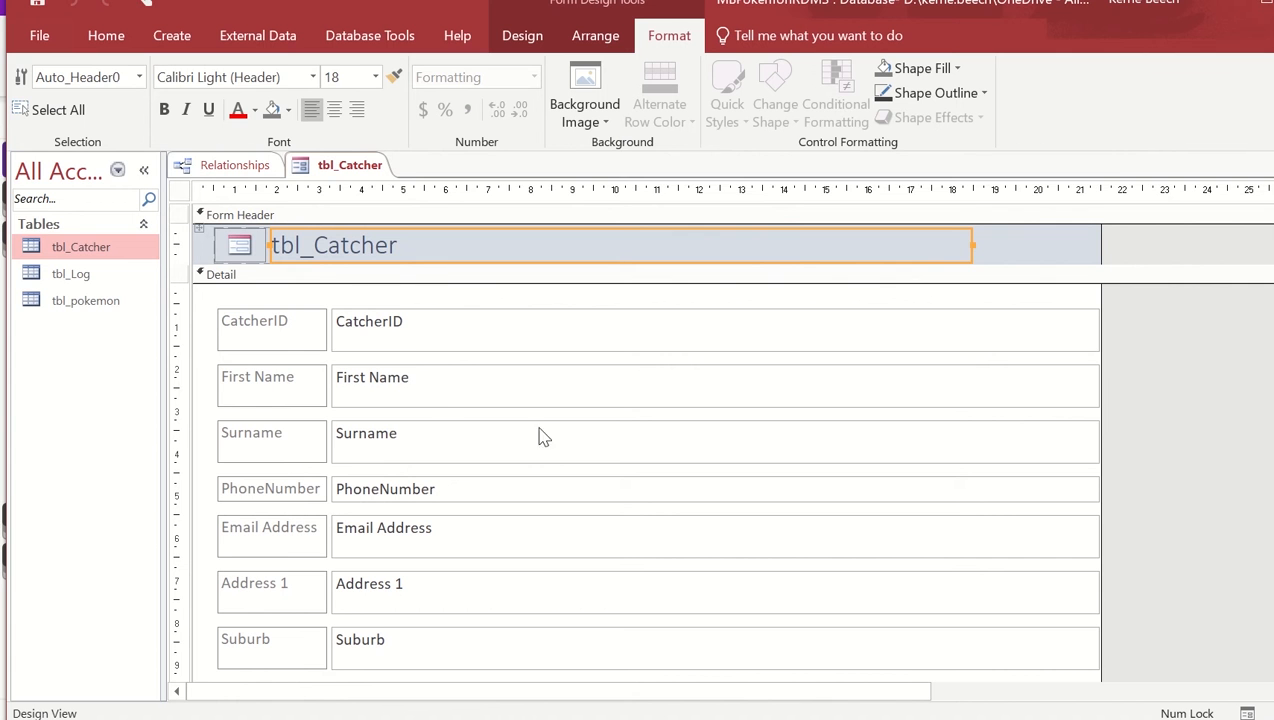
Step: Narrow all the field boxes in the form's layout together so they end at about 14 cm on the ruler
{"action": "left_click", "coordinate": [408, 343]}
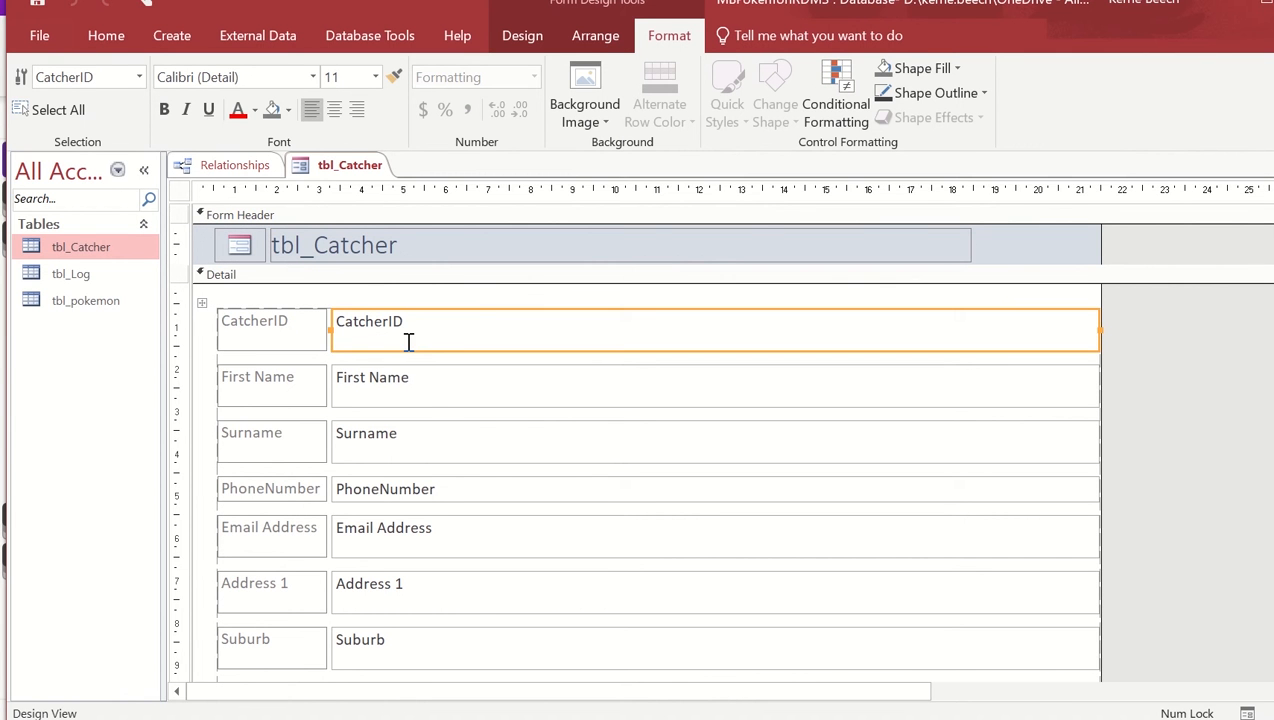
{"action": "left_click", "coordinate": [322, 362]}
{"action": "left_click", "coordinate": [440, 372]}
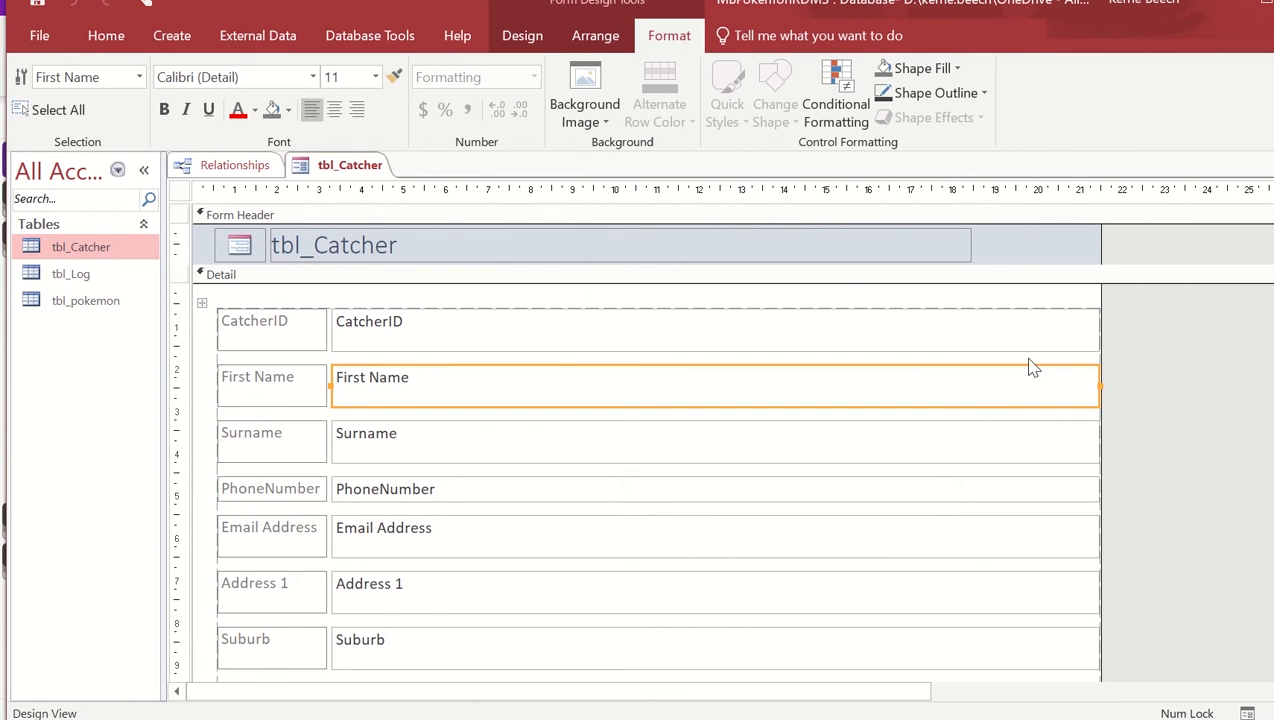
{"action": "left_click_drag", "start_coordinate": [1098, 386], "coordinate": [778, 390]}
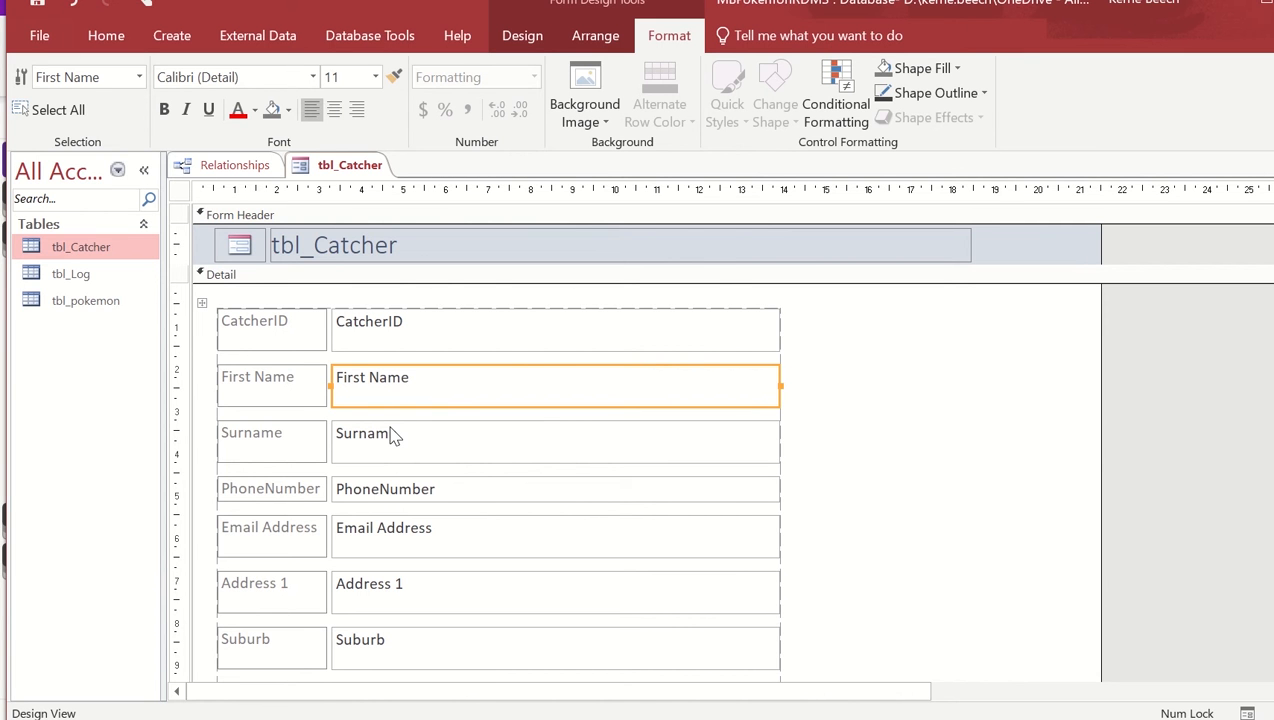
Step: Remove the layout from all the form's detail fields and labels so each can be sized separately
{"action": "left_click", "coordinate": [203, 303]}
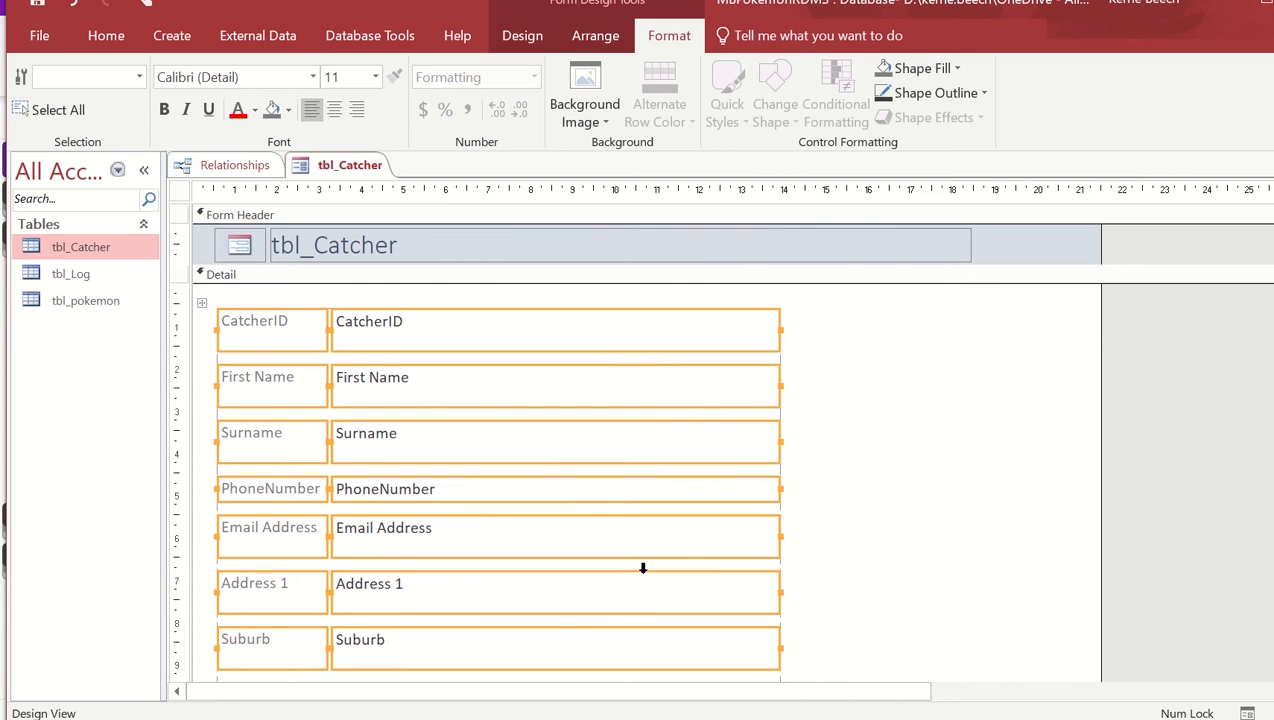
{"action": "right_click", "coordinate": [558, 457]}
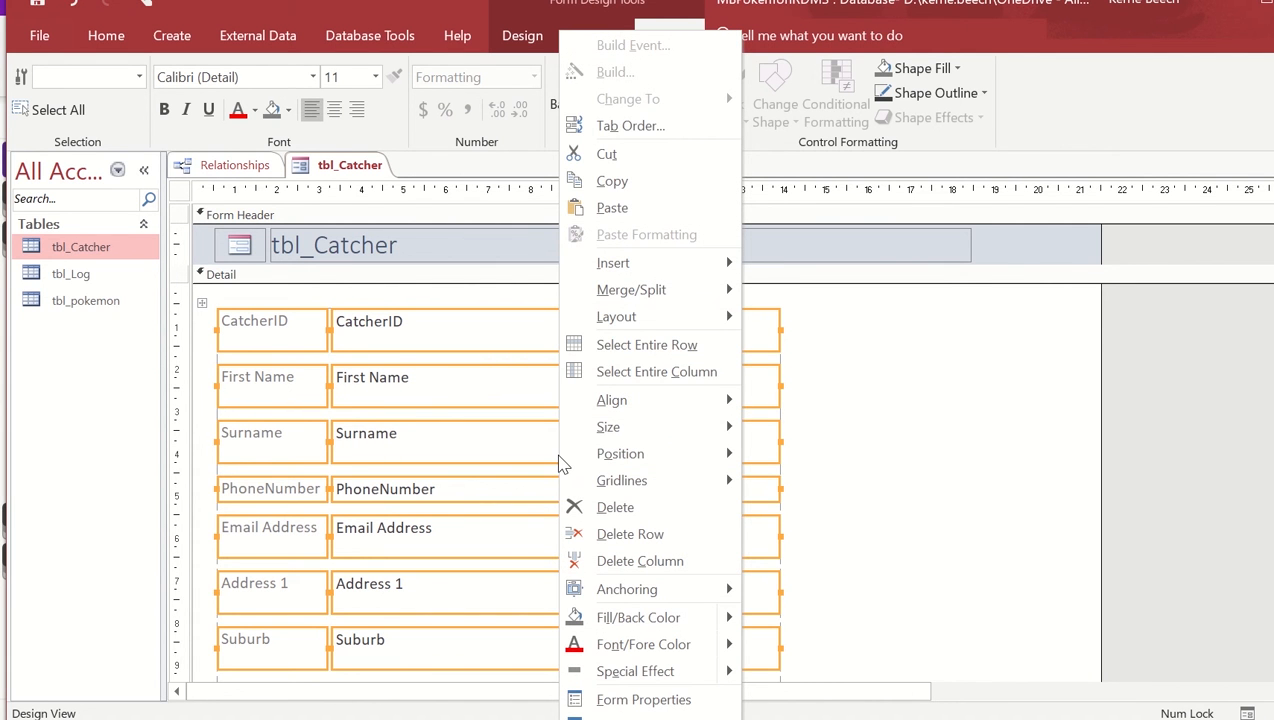
{"action": "mouse_move", "coordinate": [734, 318]}
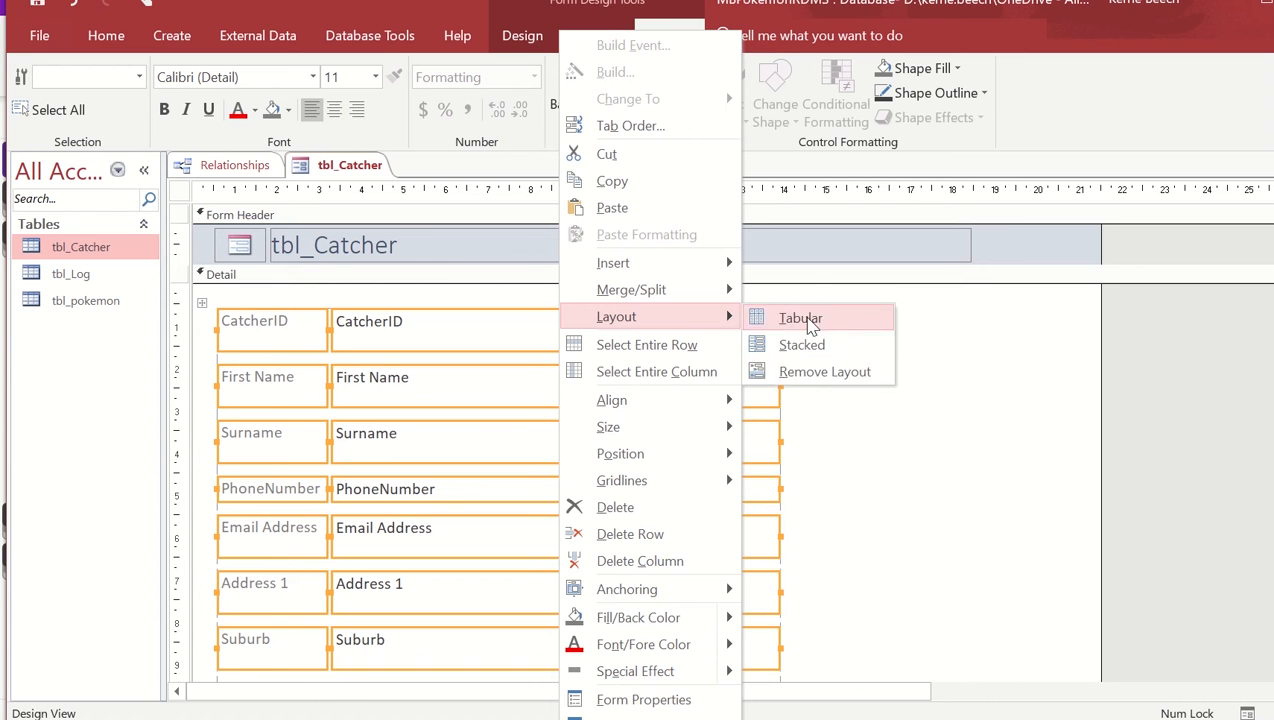
{"action": "left_click", "coordinate": [826, 372]}
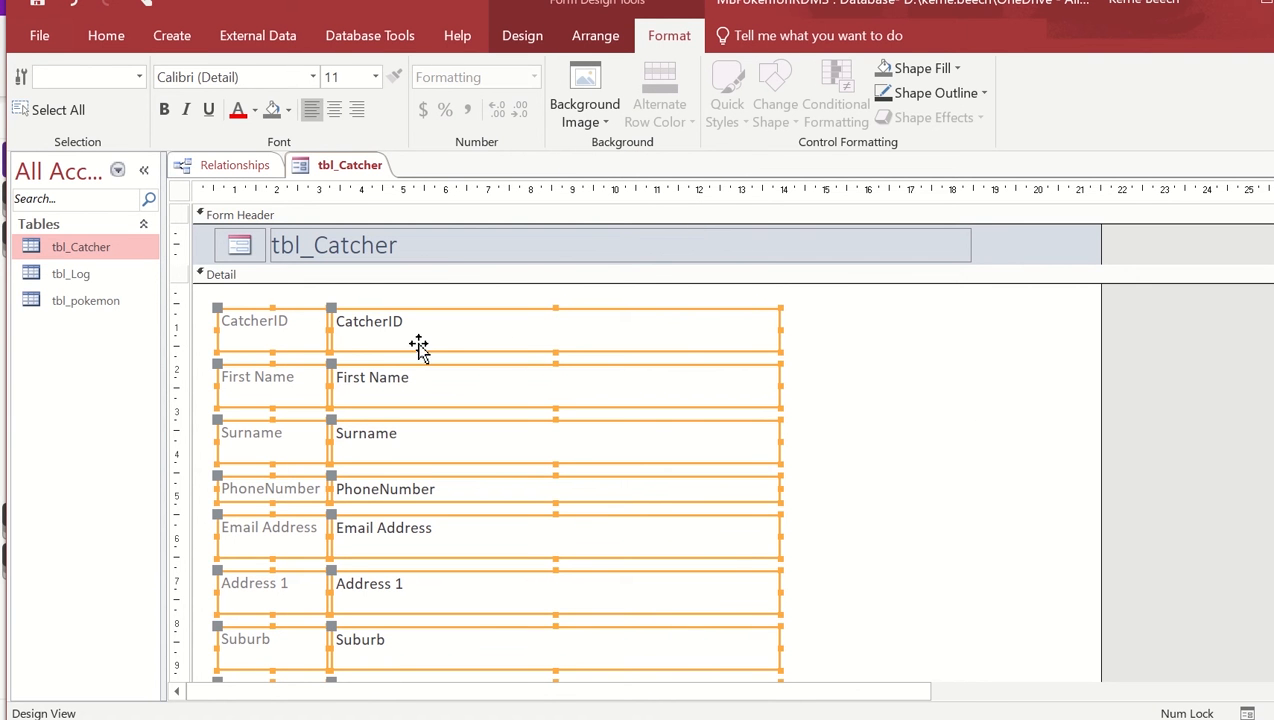
Step: Narrow only the CatcherID field box to about 2.5 cm wide
{"action": "left_click", "coordinate": [926, 472]}
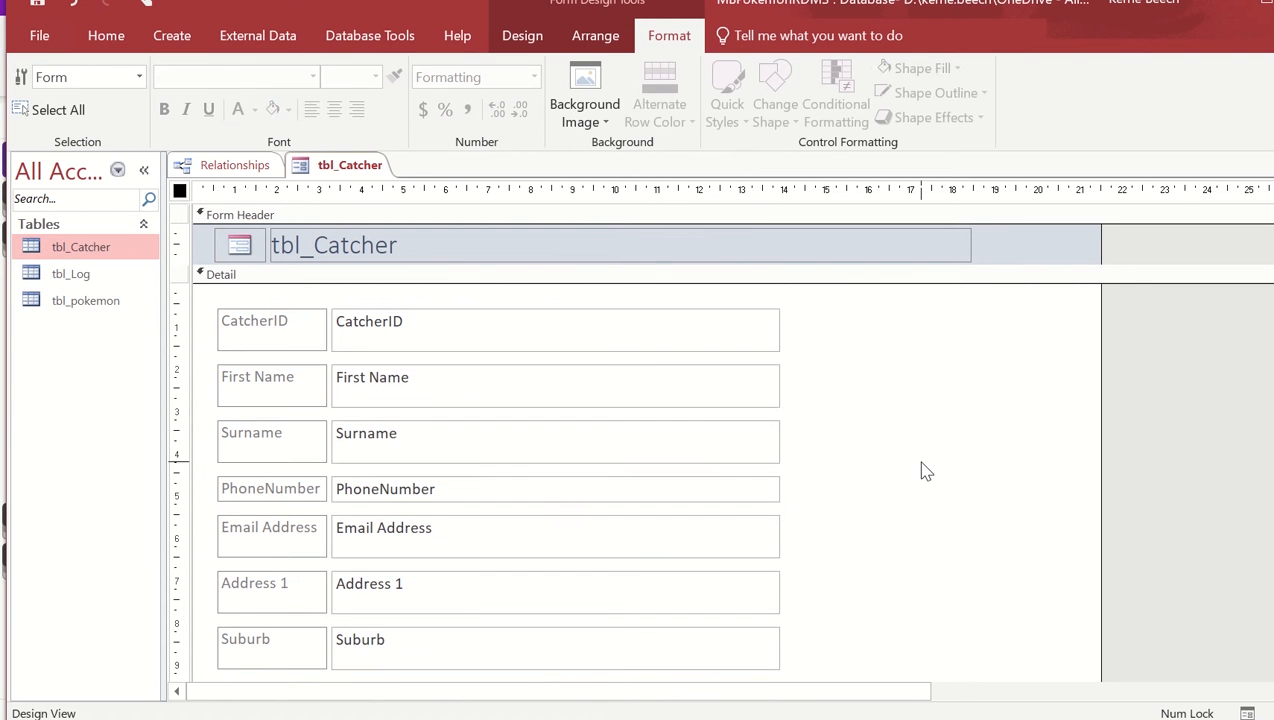
{"action": "left_click", "coordinate": [689, 329]}
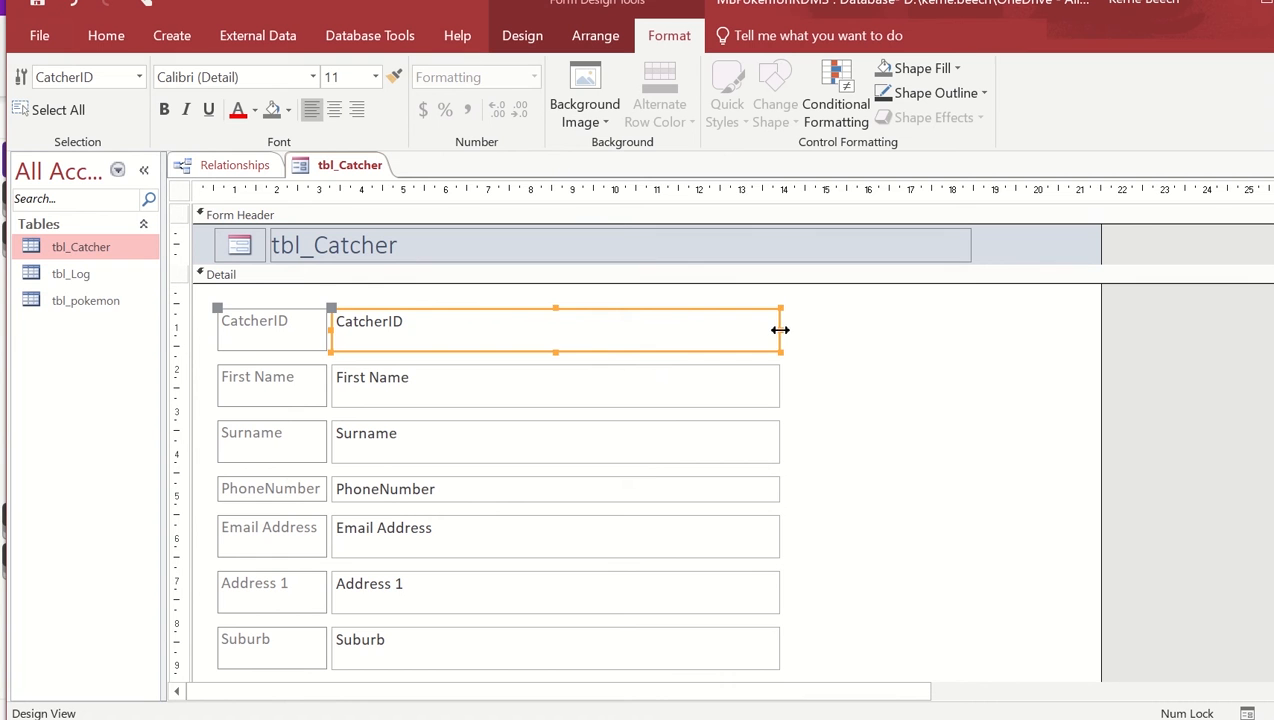
{"action": "left_click_drag", "start_coordinate": [780, 330], "coordinate": [438, 328]}
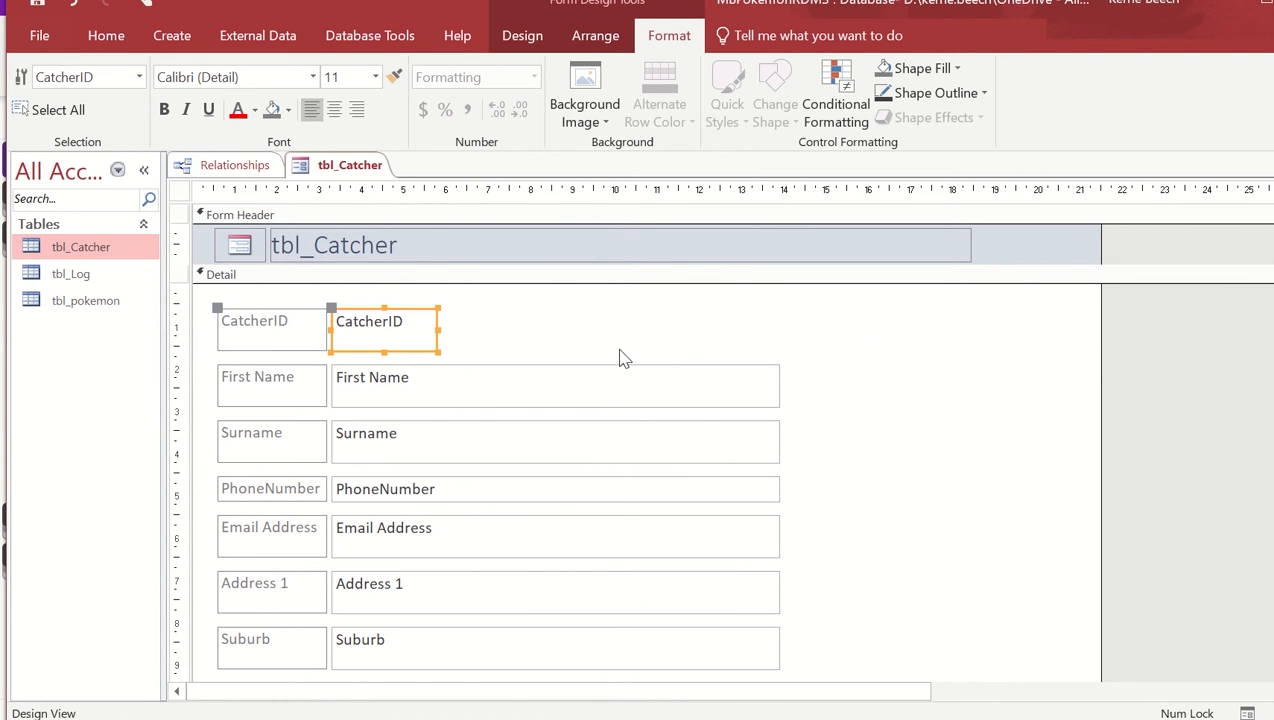
Step: Add a label beside the CatcherID box reading "All new Pokemon Trainers need a unique ID"
{"action": "left_click", "coordinate": [606, 42]}
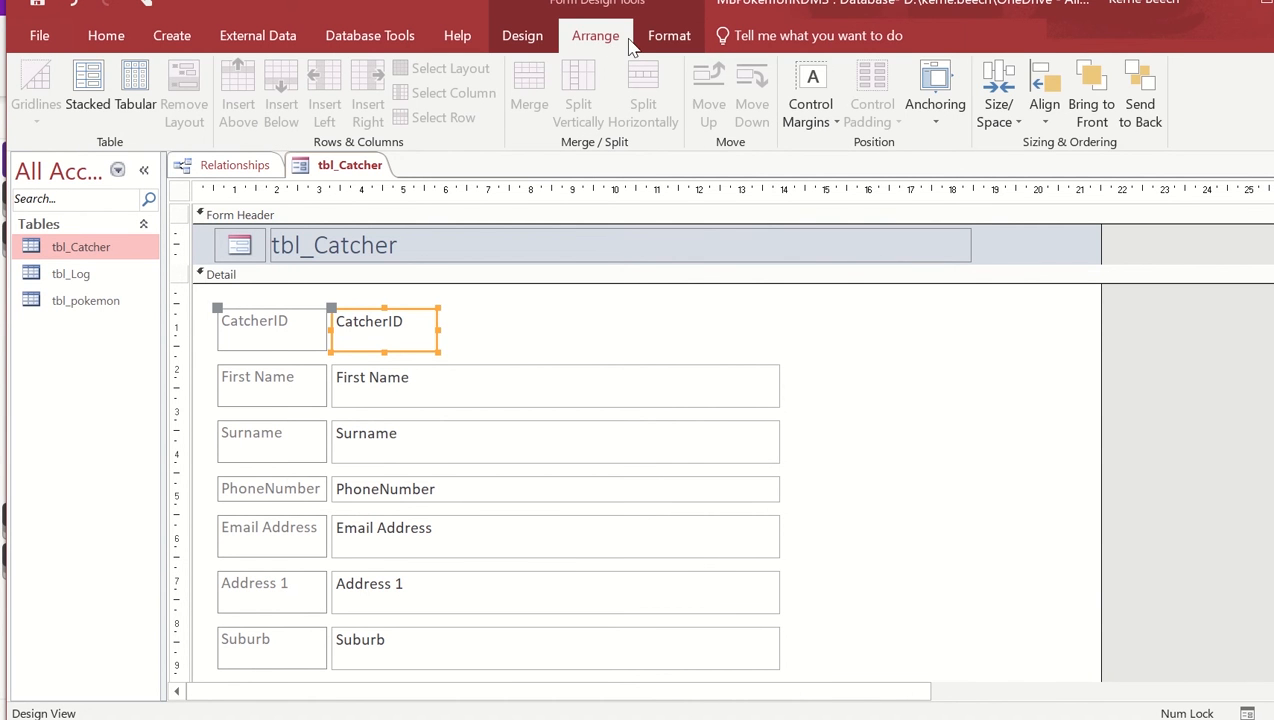
{"action": "left_click", "coordinate": [524, 36]}
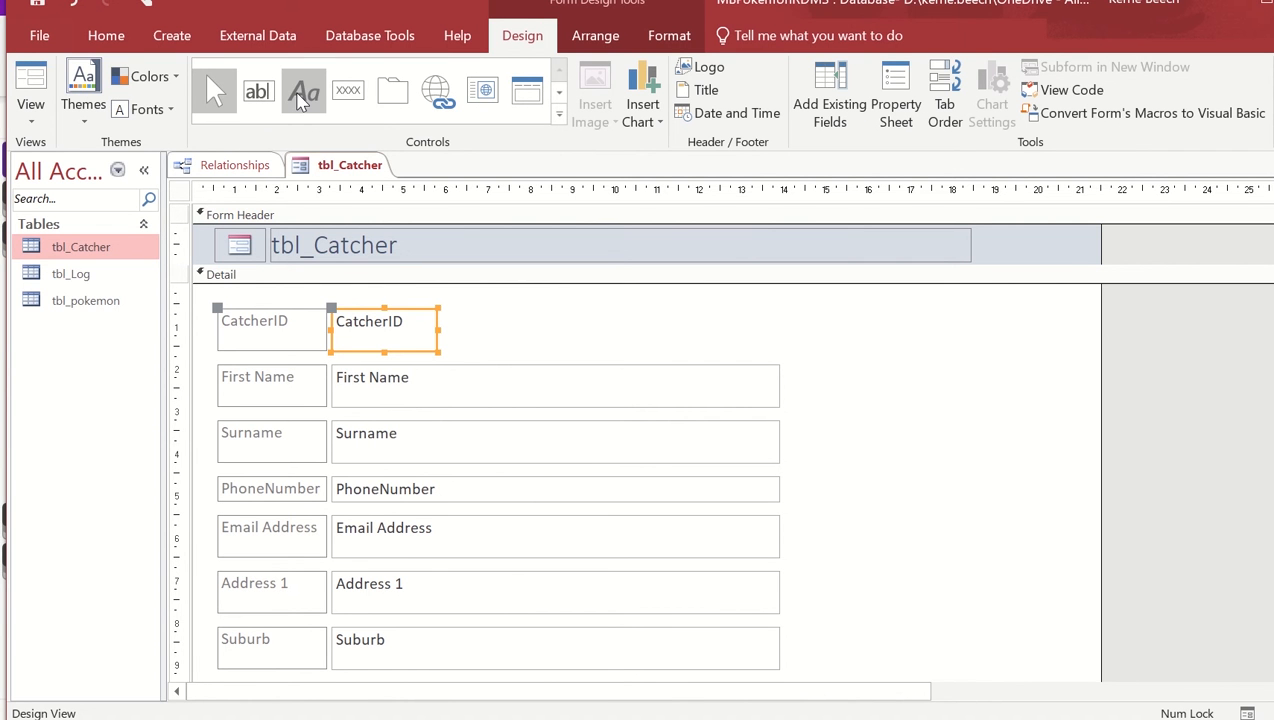
{"action": "left_click", "coordinate": [302, 95]}
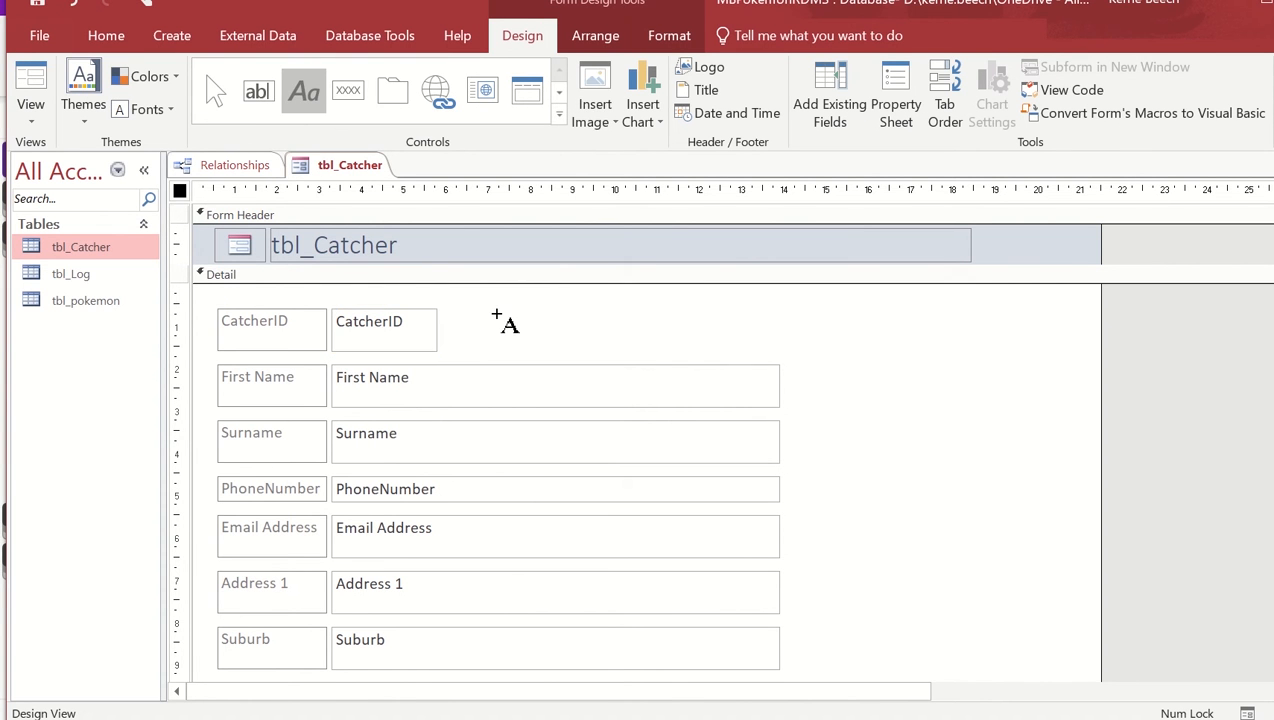
{"action": "left_click_drag", "start_coordinate": [484, 314], "coordinate": [796, 355]}
{"action": "type", "text": "For"}
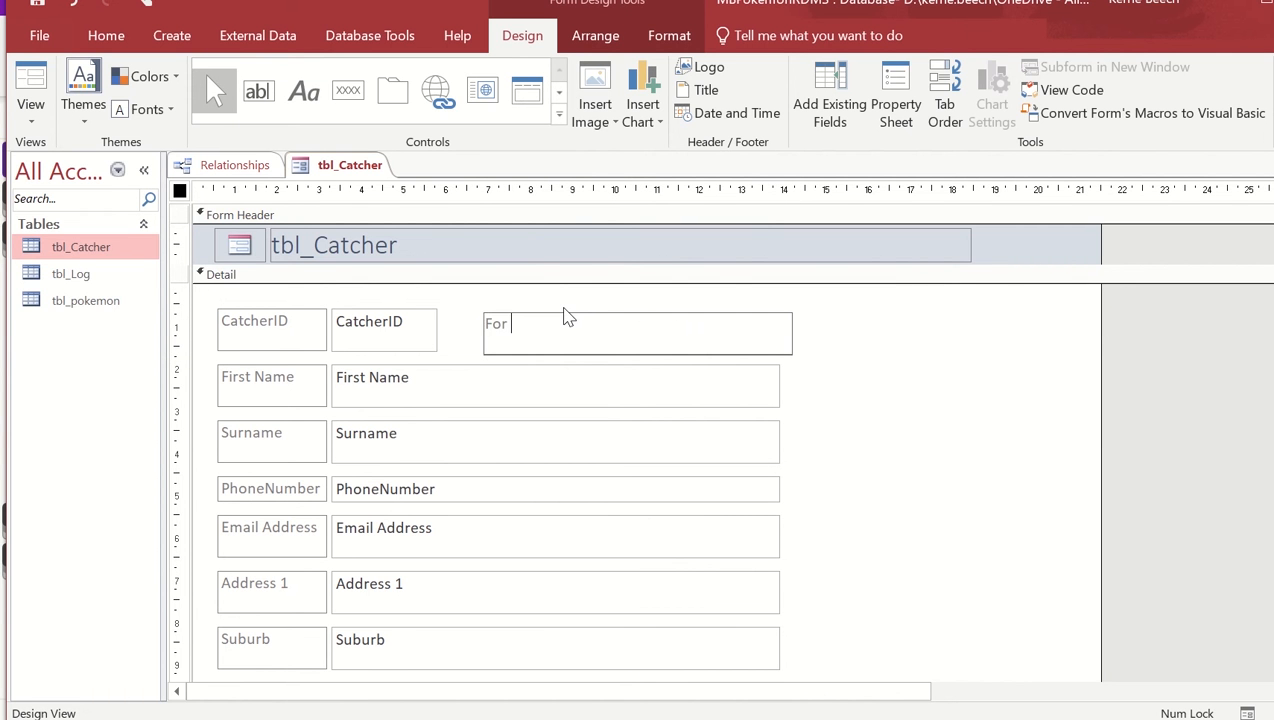
{"action": "key", "text": "BackSpace"}
{"action": "type", "text": "All new Pokemon T"}
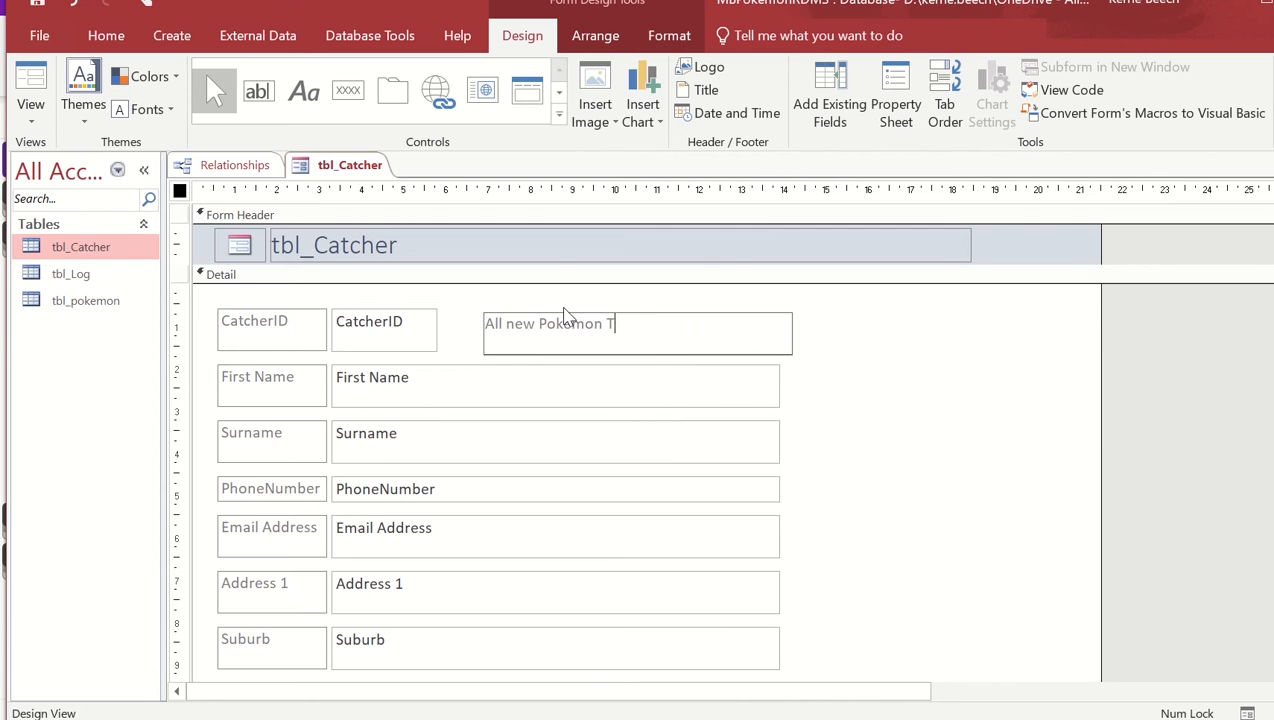
{"action": "type", "text": "rainers need a uniqu"}
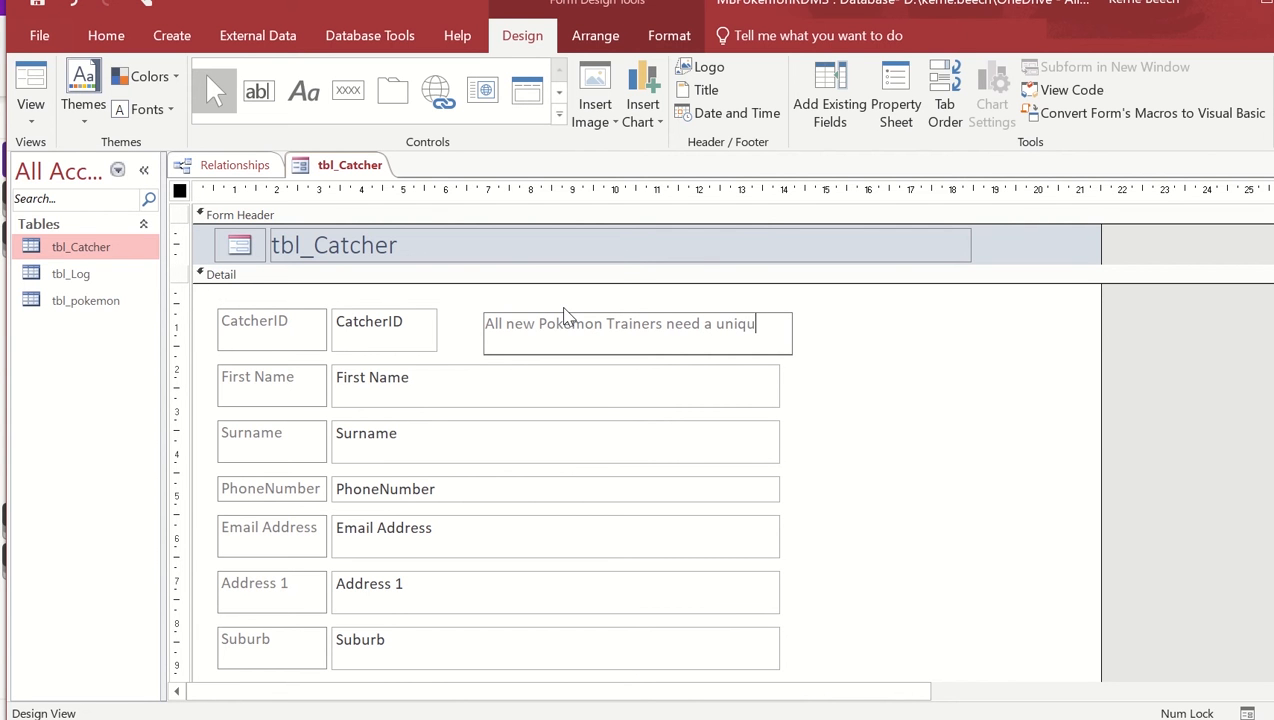
{"action": "type", "text": "e ID"}
{"action": "left_click", "coordinate": [896, 353]}
Step: Move the "All new Pokemon Trainers need a unique ID" label slightly up and closer to the CatcherID box
{"action": "left_click", "coordinate": [670, 336]}
{"action": "left_click_drag", "start_coordinate": [670, 336], "coordinate": [641, 325]}
{"action": "left_click", "coordinate": [993, 350]}
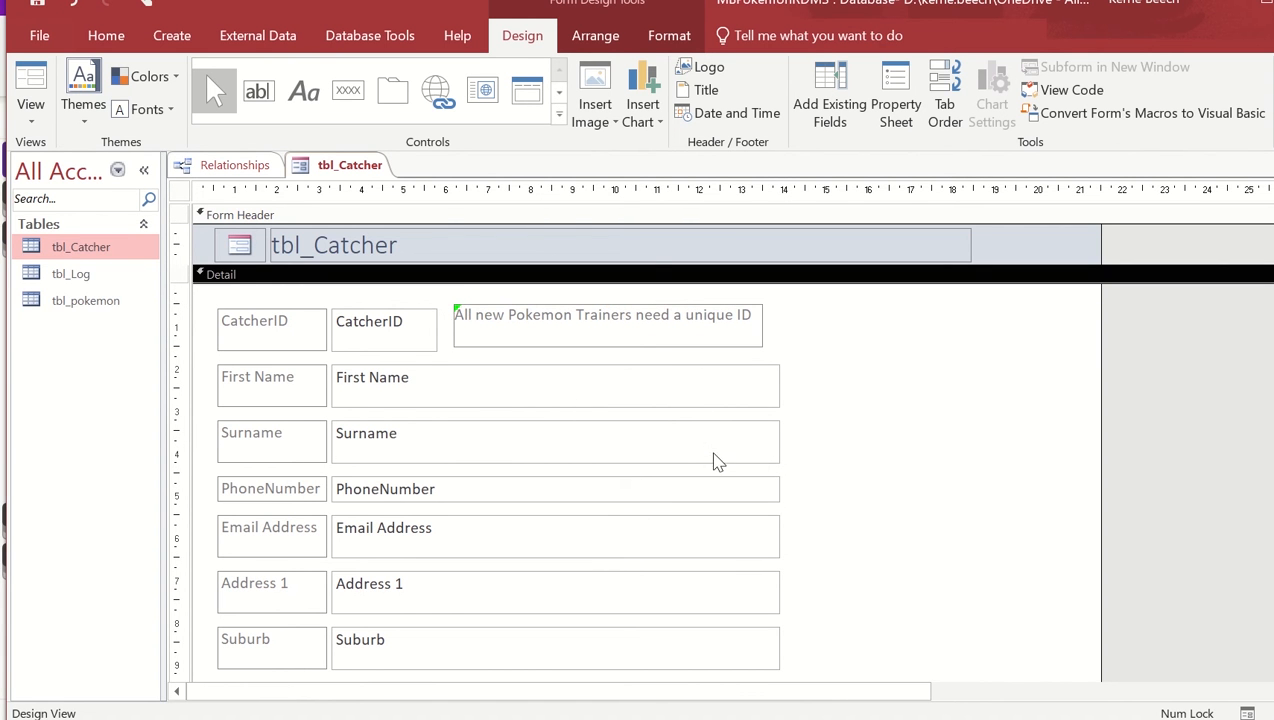
Step: Narrow the First Name and Surname boxes to about 7.3 cm and place Surname with its label beside First Name on the same row
{"action": "left_click", "coordinate": [738, 398]}
{"action": "left_click_drag", "start_coordinate": [780, 383], "coordinate": [641, 383]}
{"action": "left_click", "coordinate": [626, 441]}
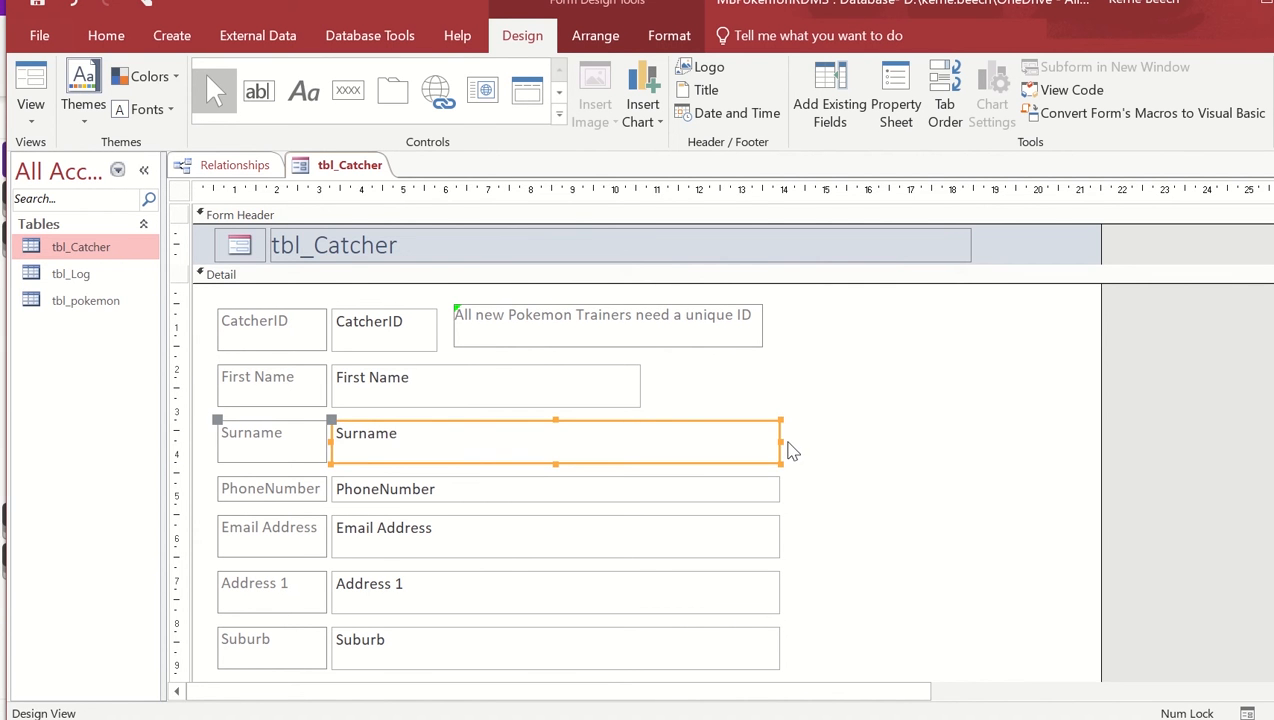
{"action": "left_click_drag", "start_coordinate": [774, 441], "coordinate": [646, 446]}
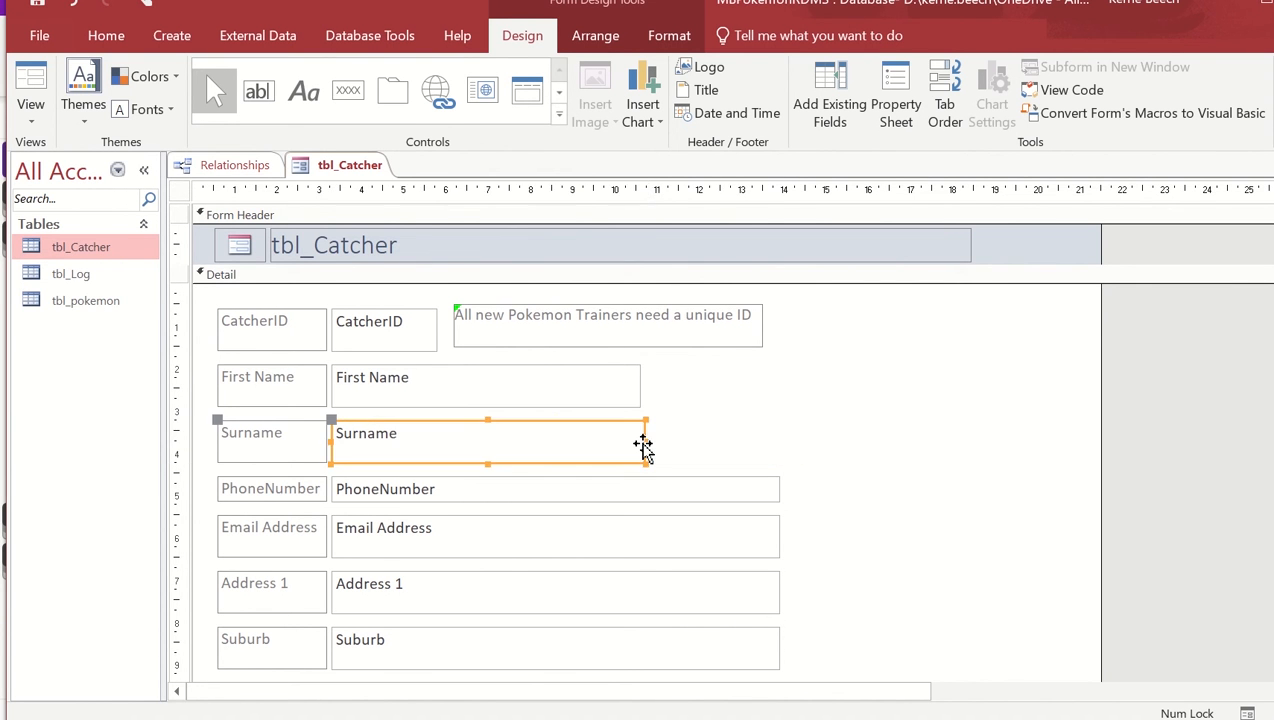
{"action": "left_click", "coordinate": [276, 446]}
{"action": "left_click_drag", "start_coordinate": [276, 446], "coordinate": [720, 386]}
Step: Move the PhoneNumber label and box up towards the First Name row
{"action": "left_click", "coordinate": [270, 500]}
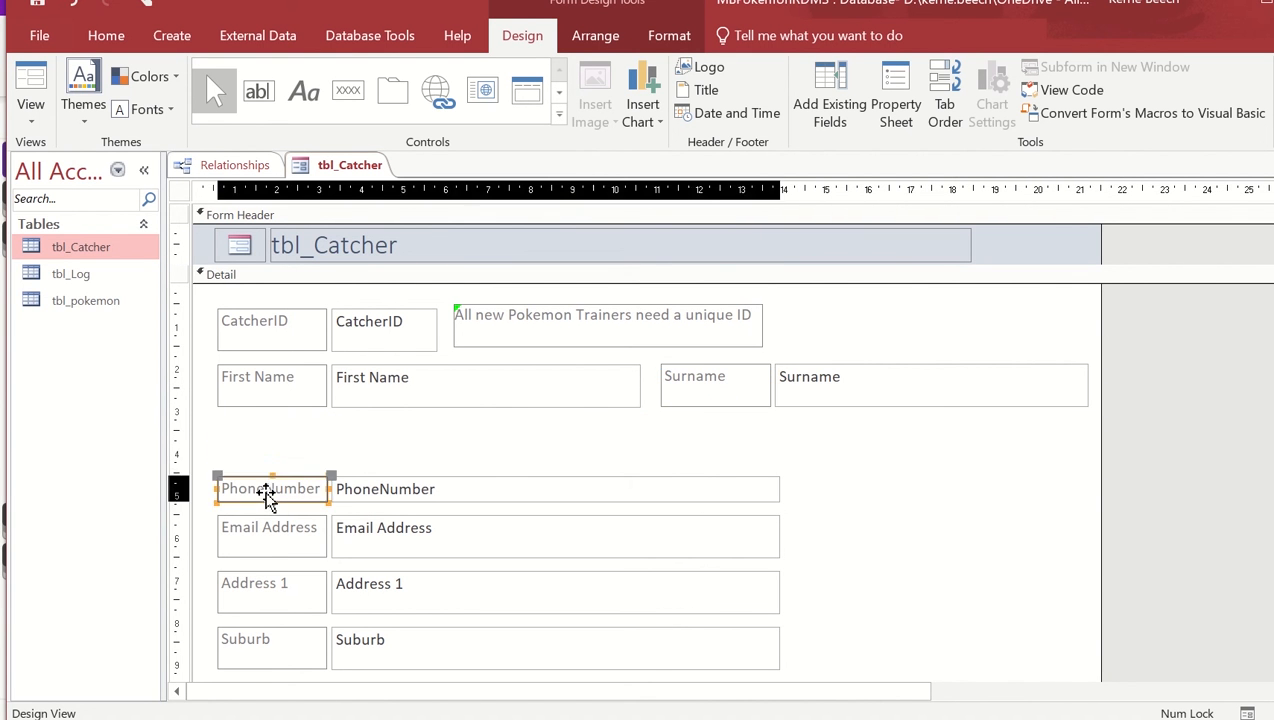
{"action": "left_click_drag", "start_coordinate": [270, 500], "coordinate": [268, 458]}
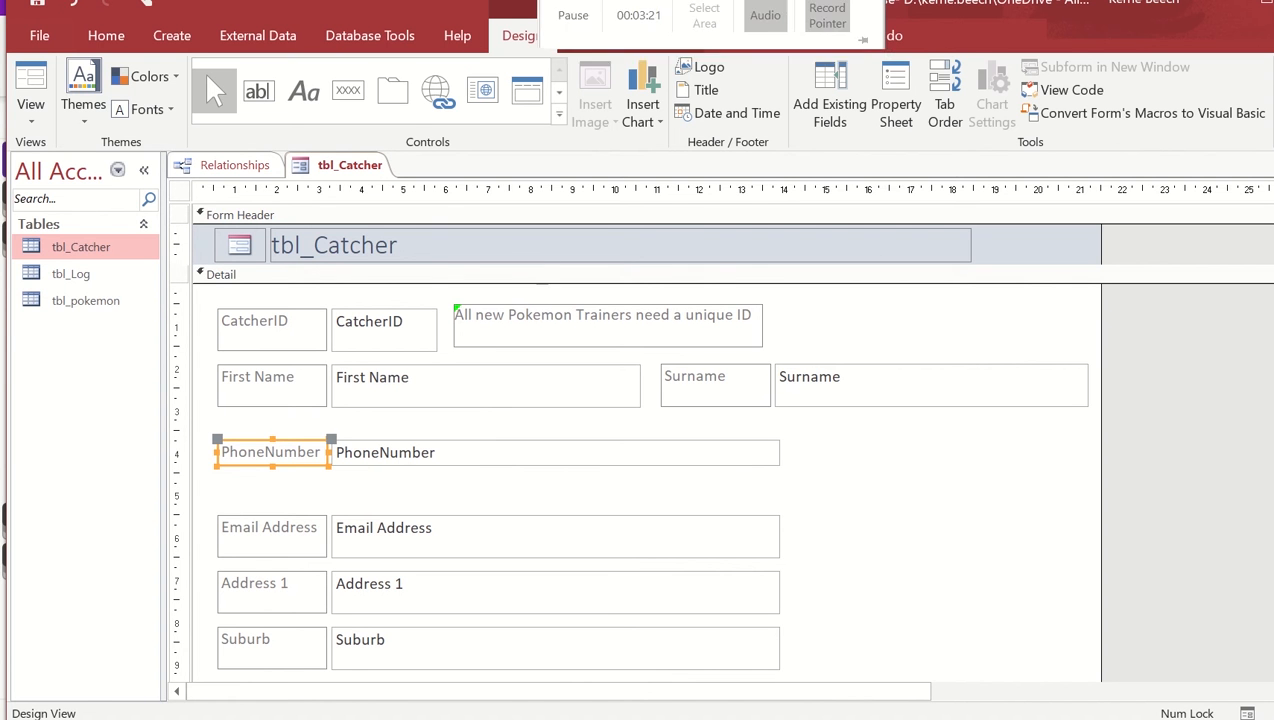
{"action": "left_click", "coordinate": [566, 22]}
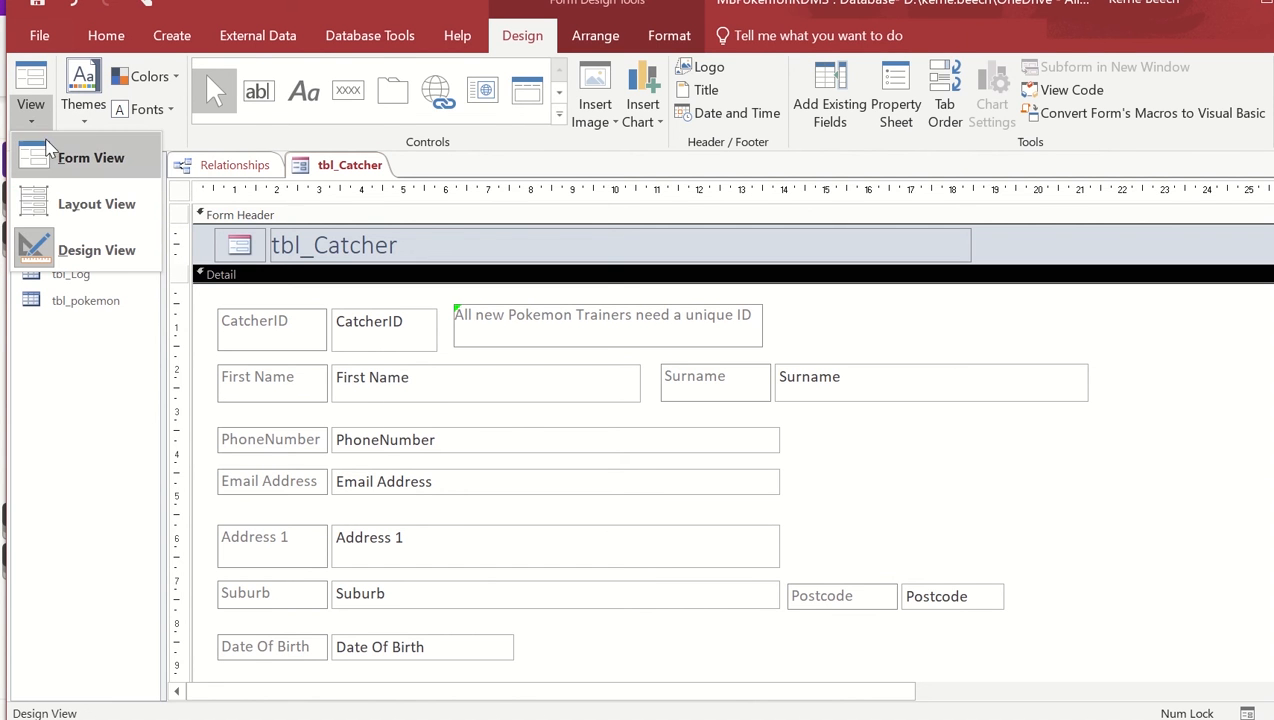
Step: Check the form in Form View from the trainer fields down to the log subform, and return to Design View
{"action": "left_click", "coordinate": [50, 158]}
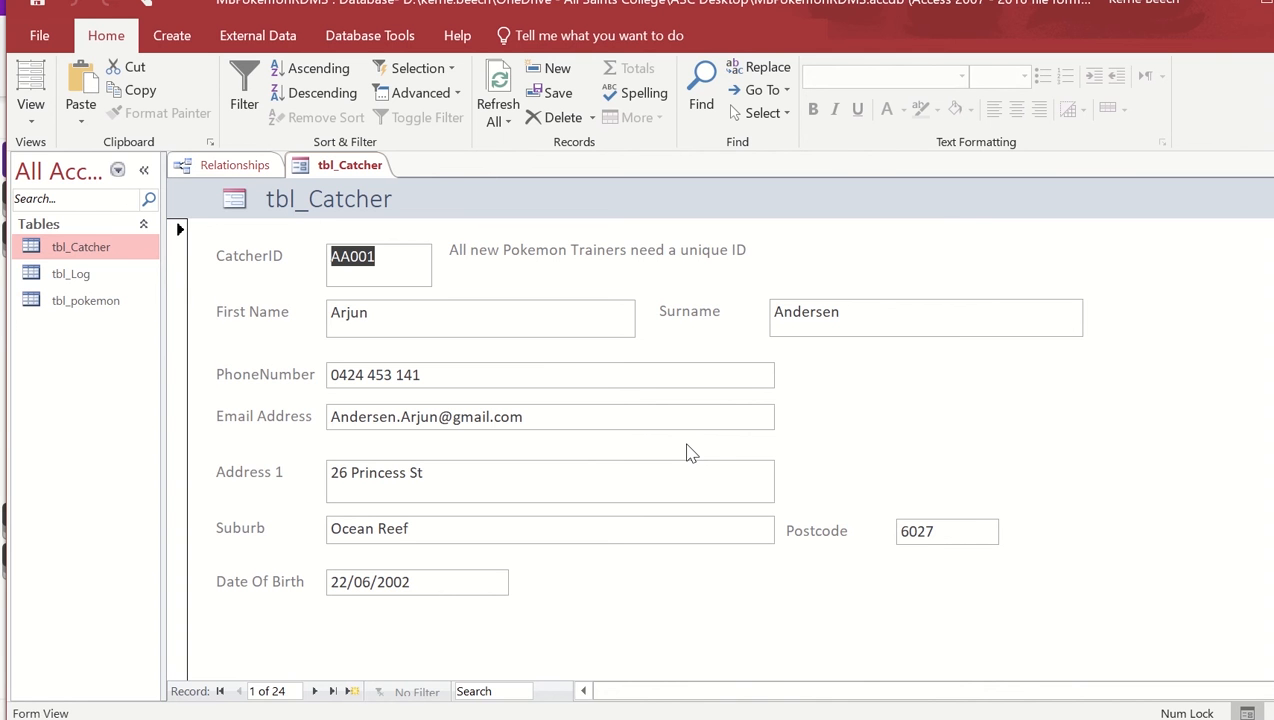
{"action": "scroll", "coordinate": [1079, 585], "scroll_direction": "down", "scroll_amount": 5}
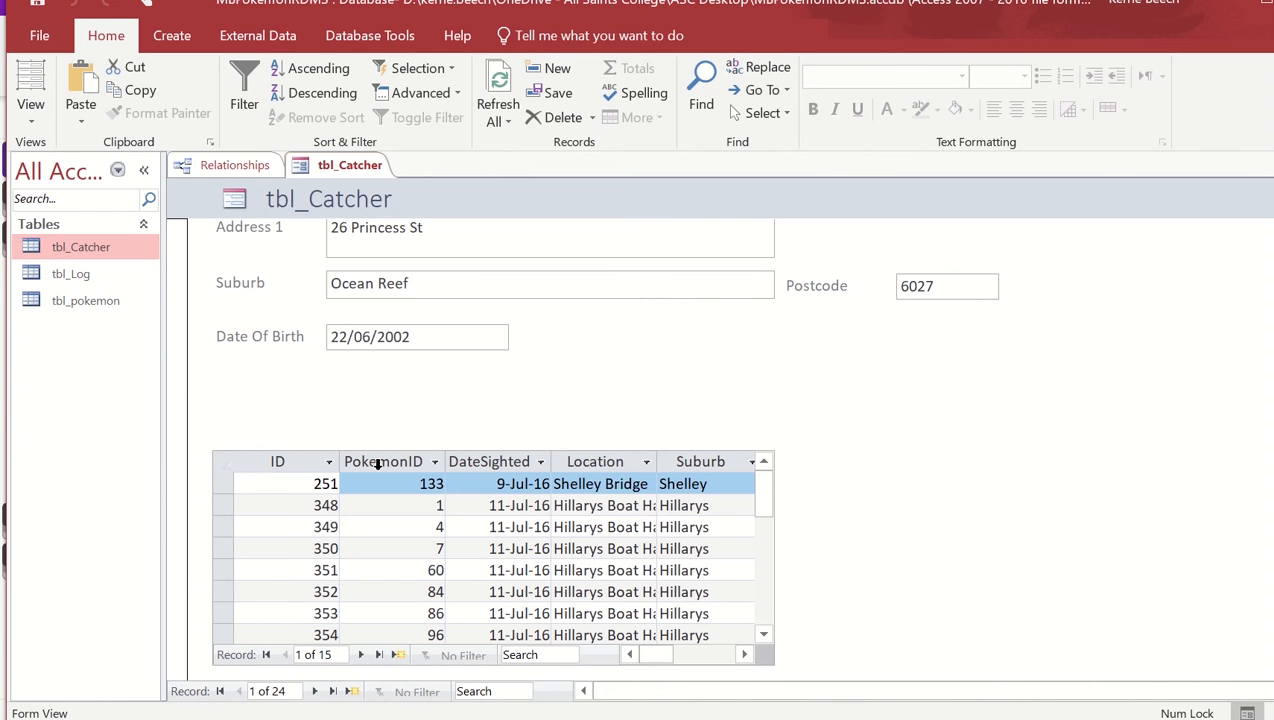
{"action": "left_click", "coordinate": [38, 116]}
{"action": "left_click", "coordinate": [80, 252]}
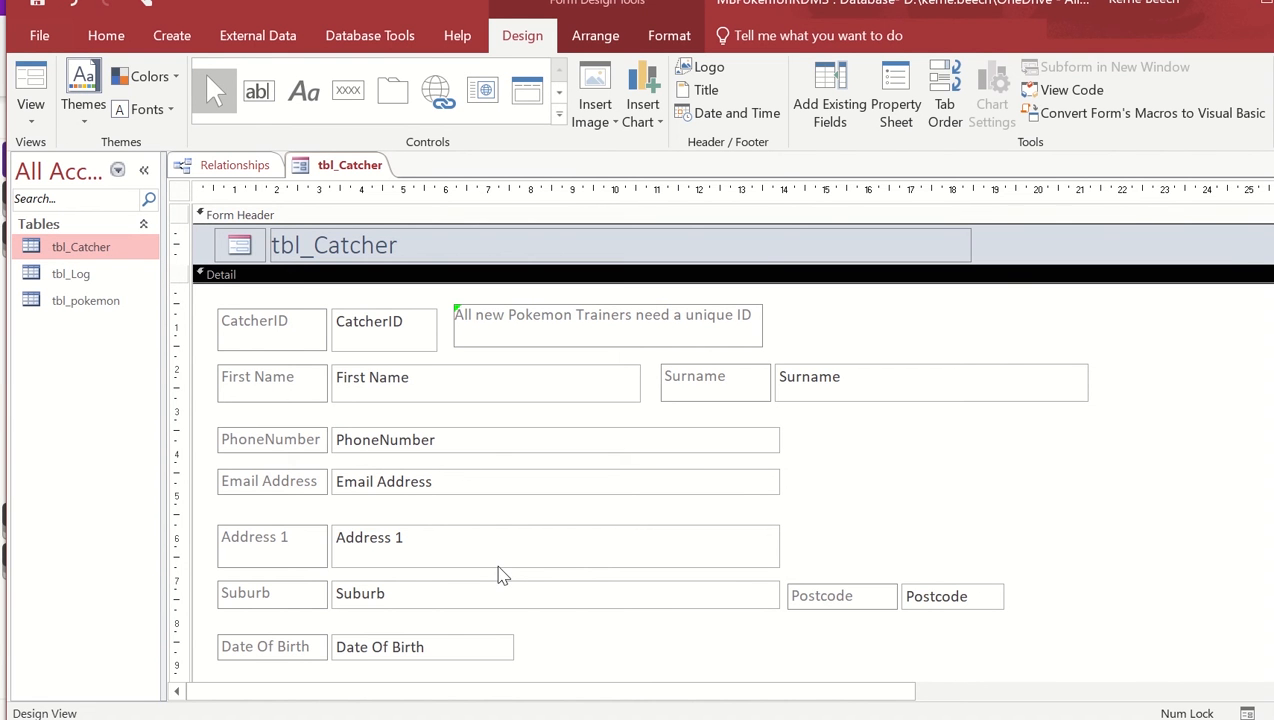
Step: Delete the tbl_log subform below Date Of Birth and shorten the Detail section to about 10.6 cm
{"action": "scroll", "coordinate": [730, 440], "scroll_direction": "down", "scroll_amount": 5}
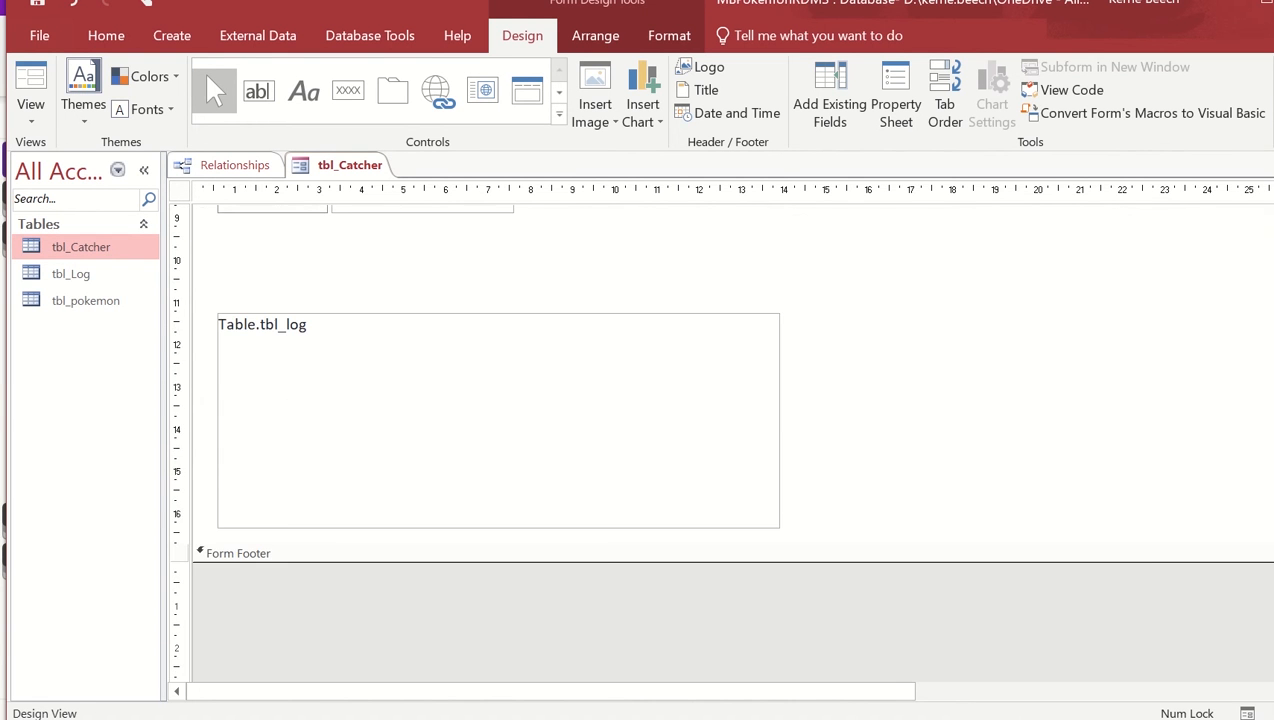
{"action": "left_click", "coordinate": [546, 380]}
{"action": "key", "text": "Delete"}
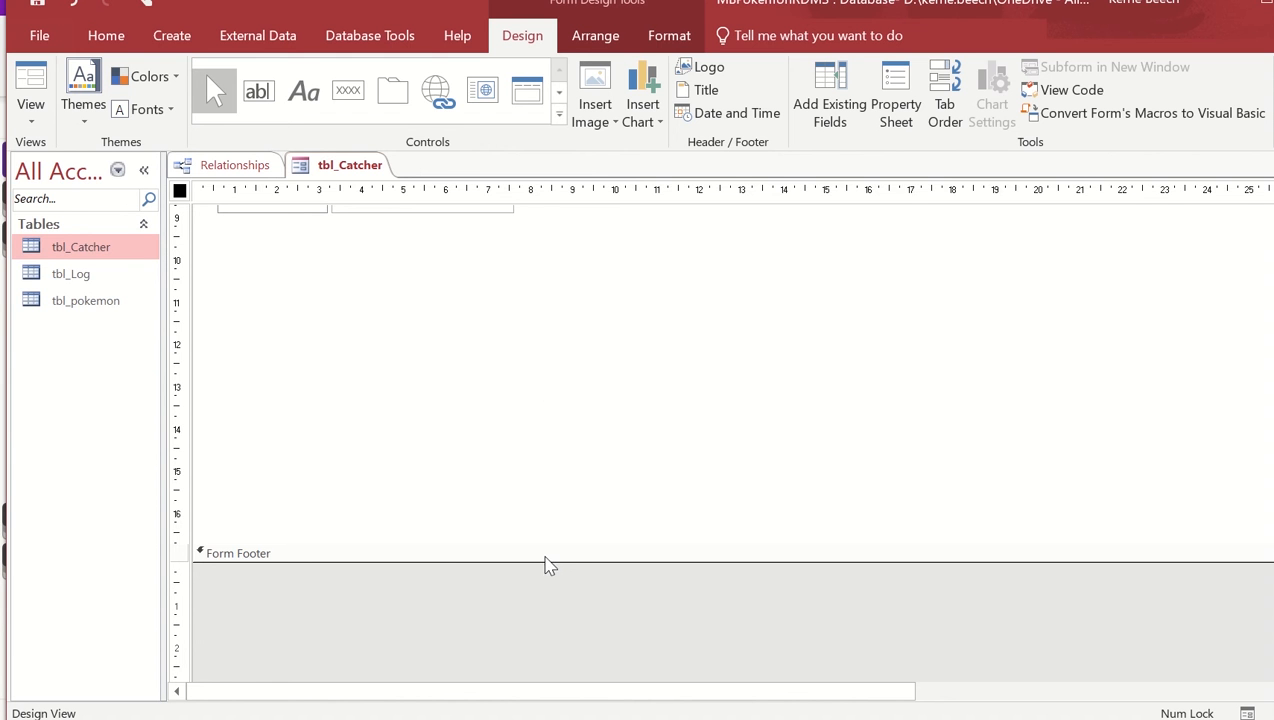
{"action": "left_click_drag", "start_coordinate": [543, 557], "coordinate": [518, 316]}
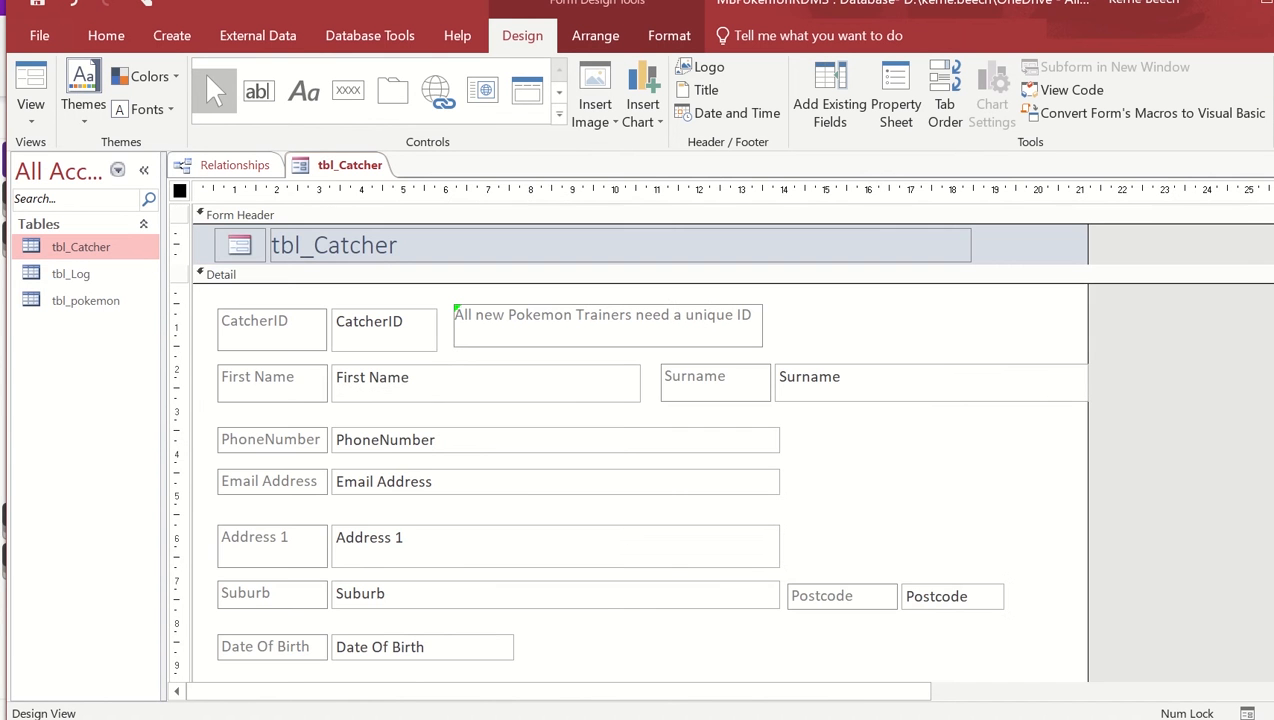
Step: Replace the form header title with "Pokemon Trainer Details"
{"action": "left_click", "coordinate": [30, 112]}
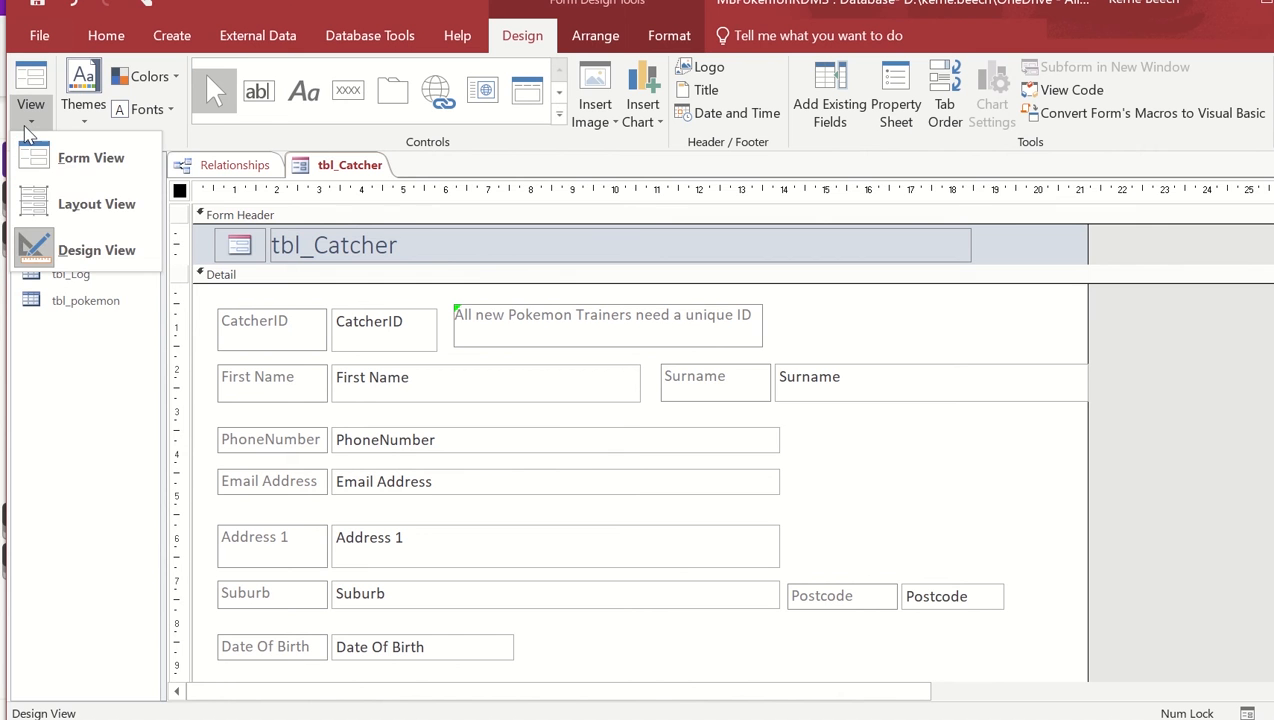
{"action": "left_click", "coordinate": [460, 250]}
{"action": "double_click", "coordinate": [459, 246]}
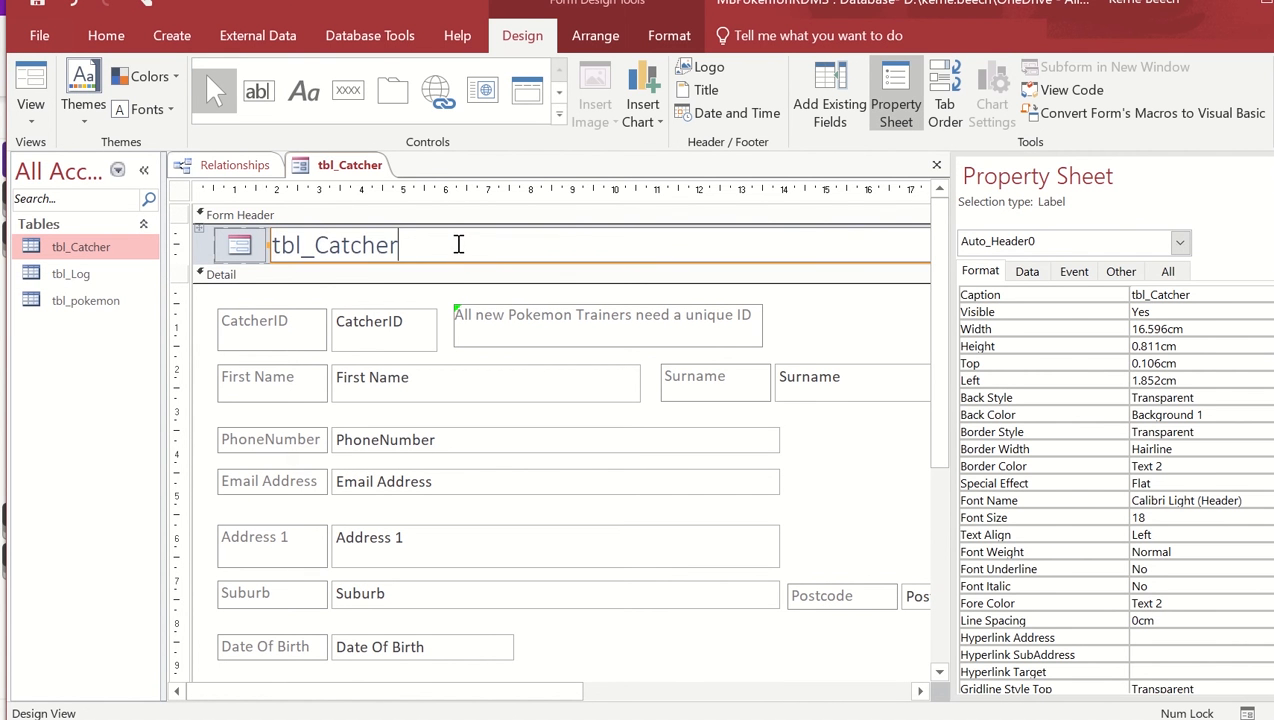
{"action": "left_click_drag", "start_coordinate": [455, 242], "coordinate": [236, 262]}
{"action": "type", "text": "P"}
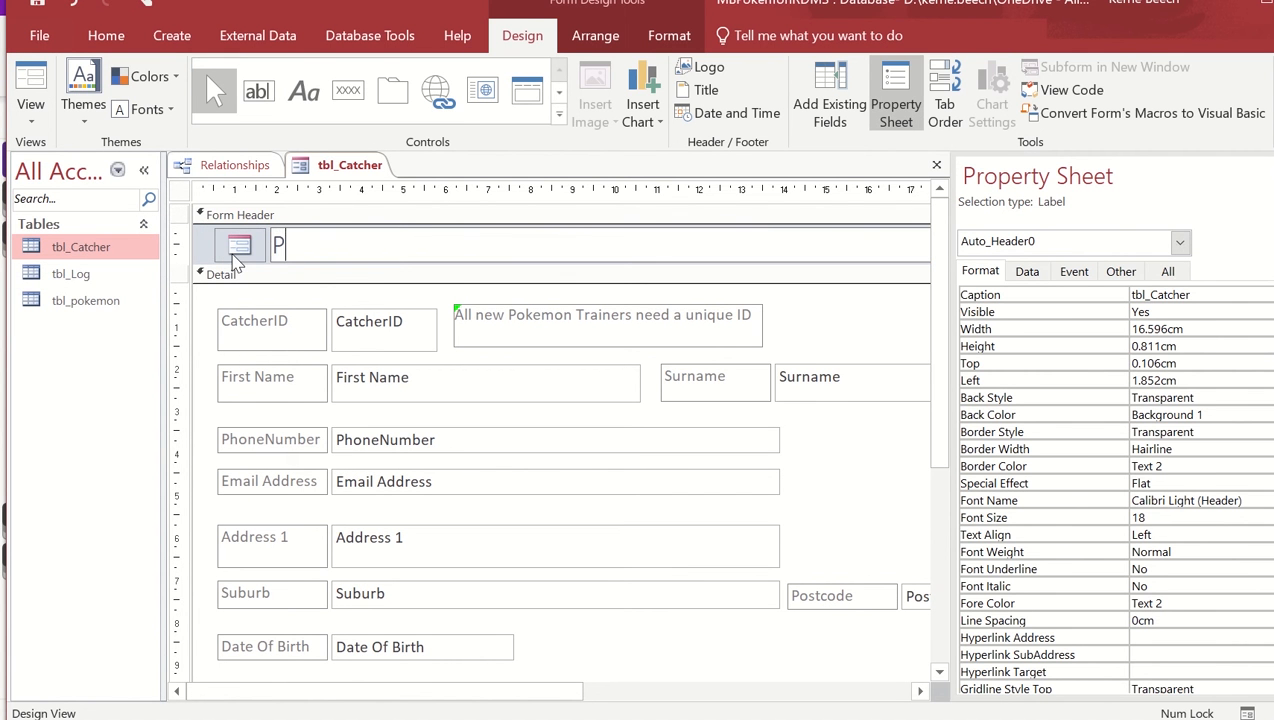
{"action": "type", "text": "oken="}
{"action": "key", "text": "BackSpace"}
{"action": "key", "text": "BackSpace"}
{"action": "type", "text": "mon Trainer"}
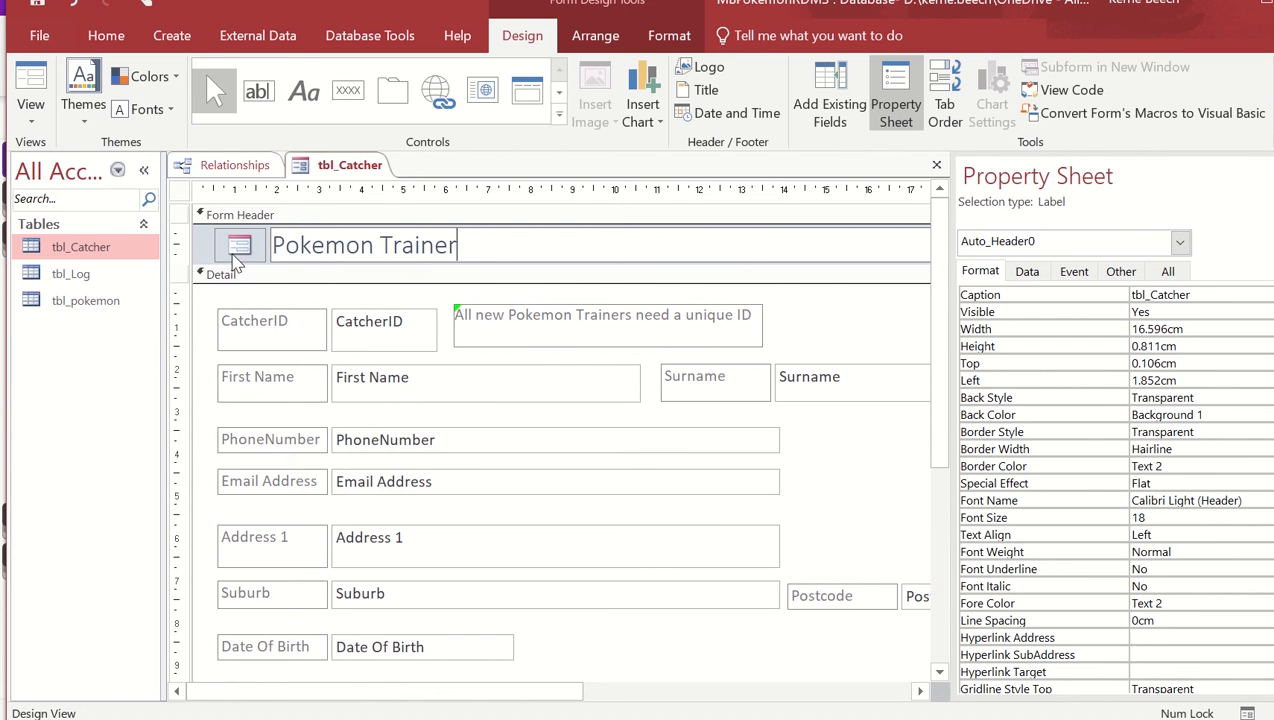
{"action": "type", "text": " Details"}
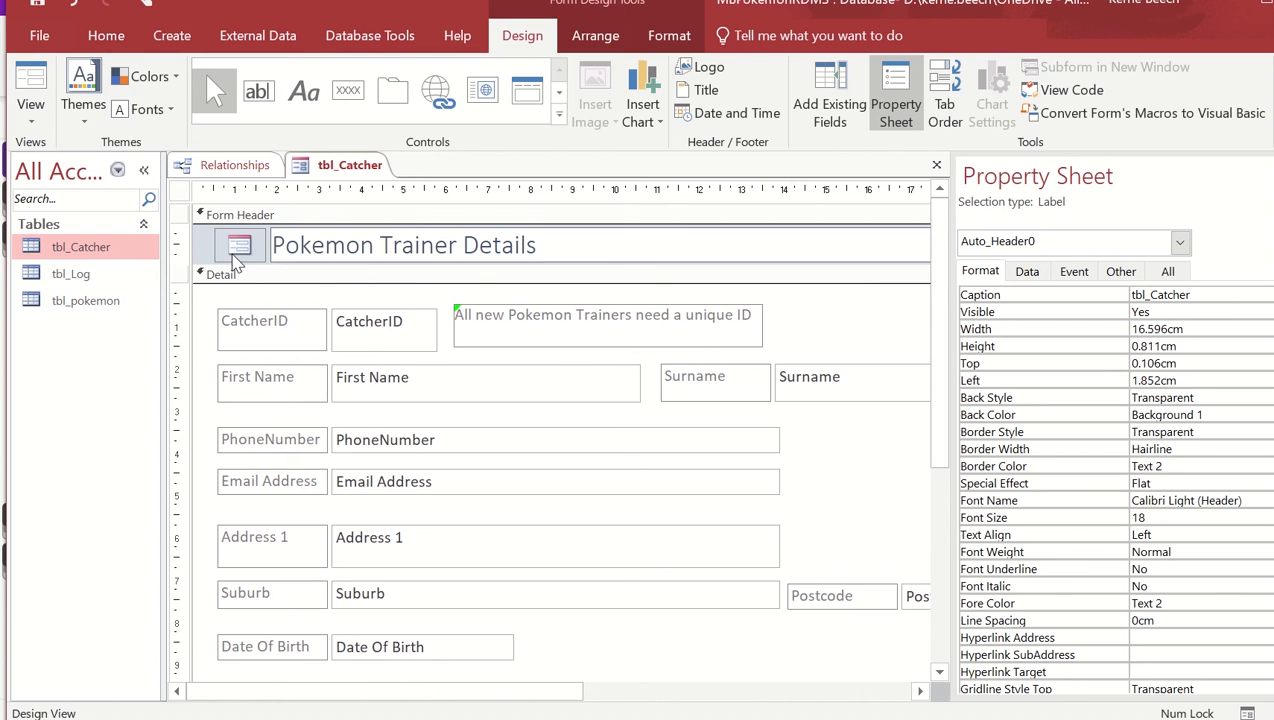
Step: Preview the form with its new title in Layout View and return to Design View
{"action": "left_click", "coordinate": [30, 90]}
{"action": "left_click", "coordinate": [106, 35]}
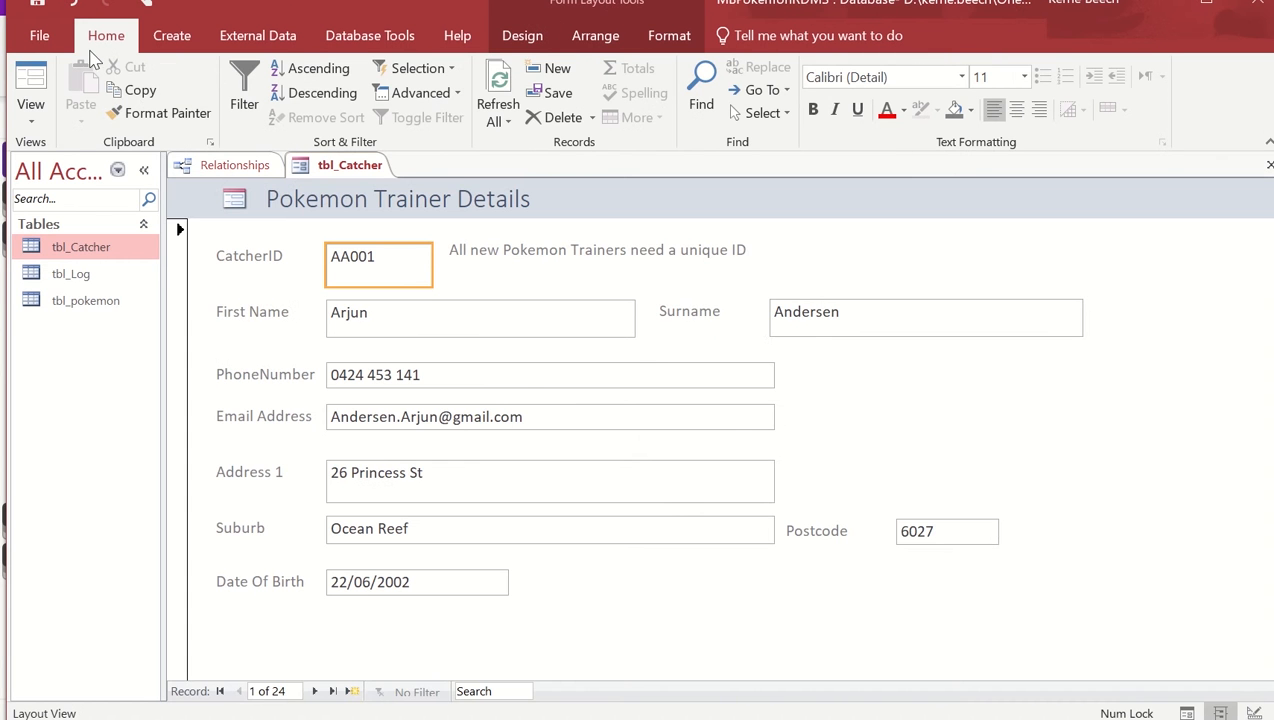
{"action": "left_click", "coordinate": [31, 121]}
{"action": "left_click", "coordinate": [72, 250]}
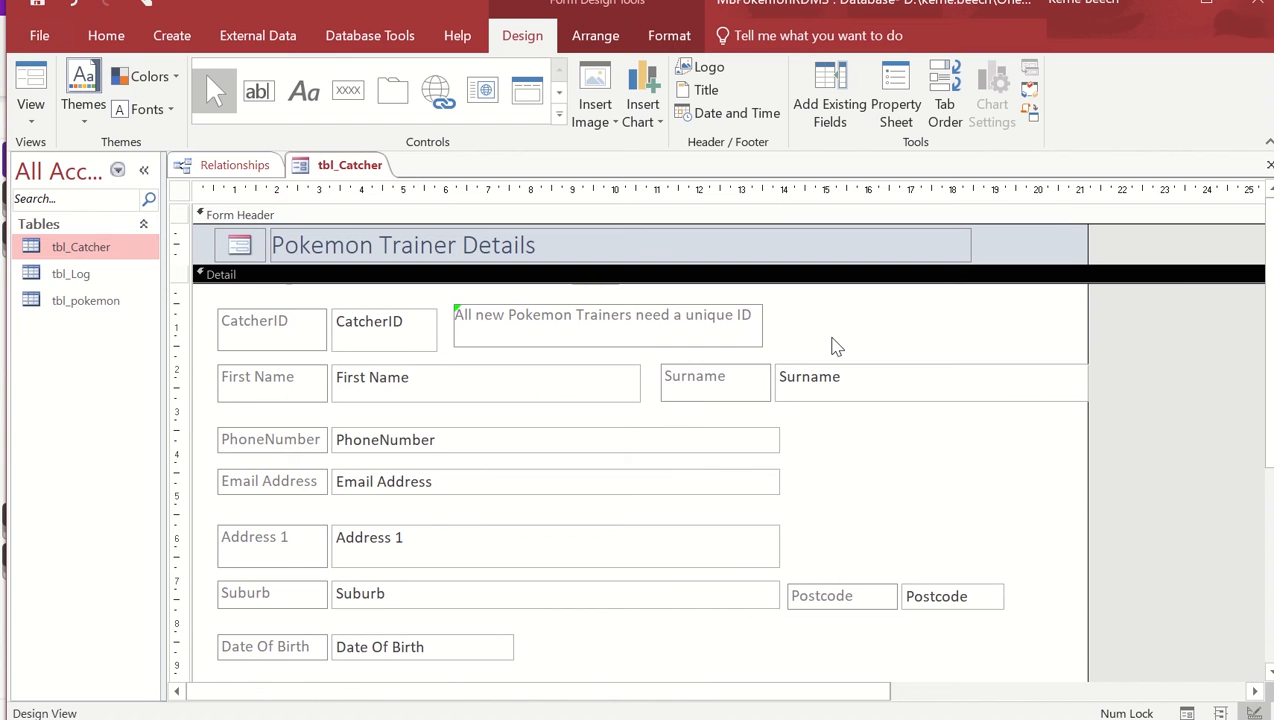
Step: Set the Detail section's back color to Access Theme 1
{"action": "right_click", "coordinate": [834, 345]}
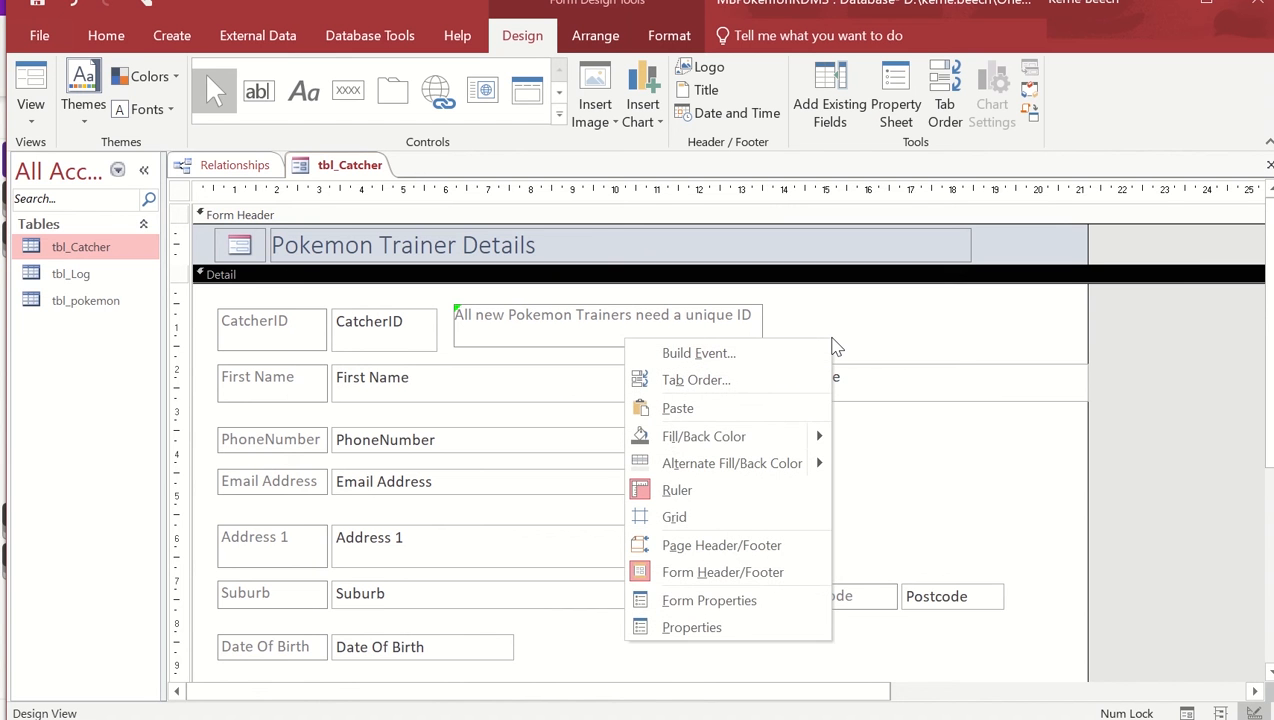
{"action": "left_click", "coordinate": [692, 627]}
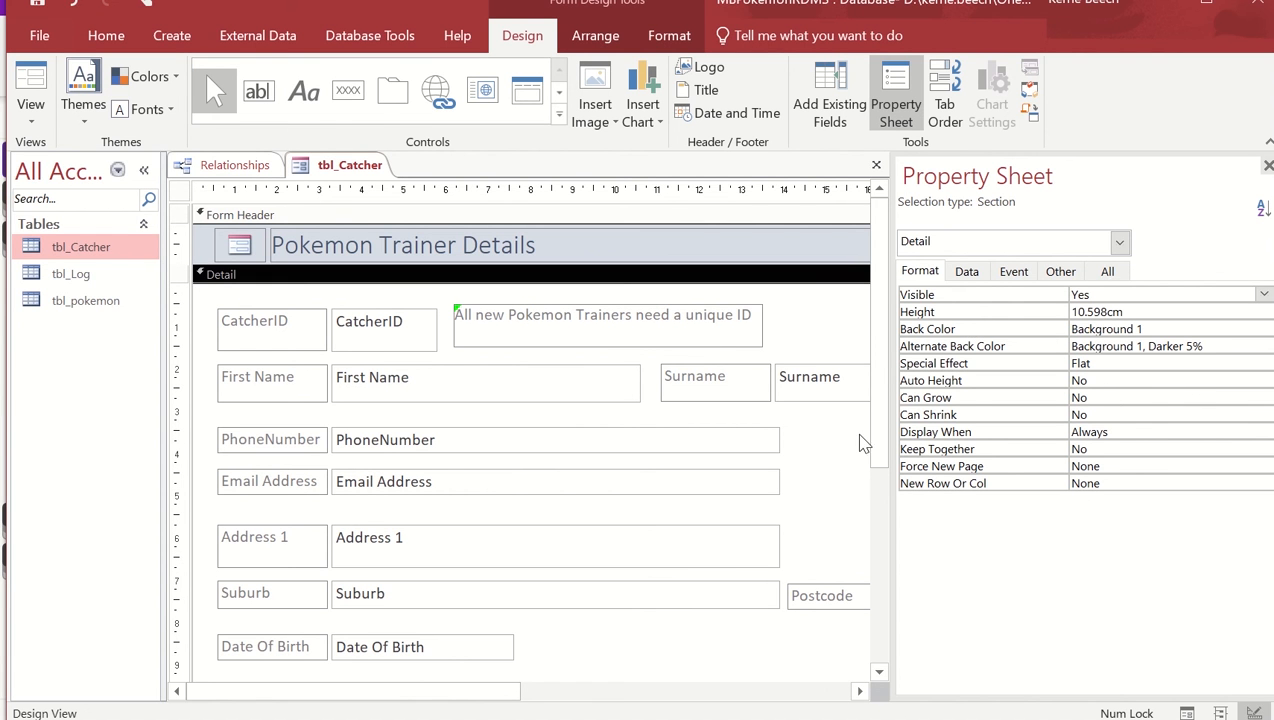
{"action": "left_click", "coordinate": [984, 330]}
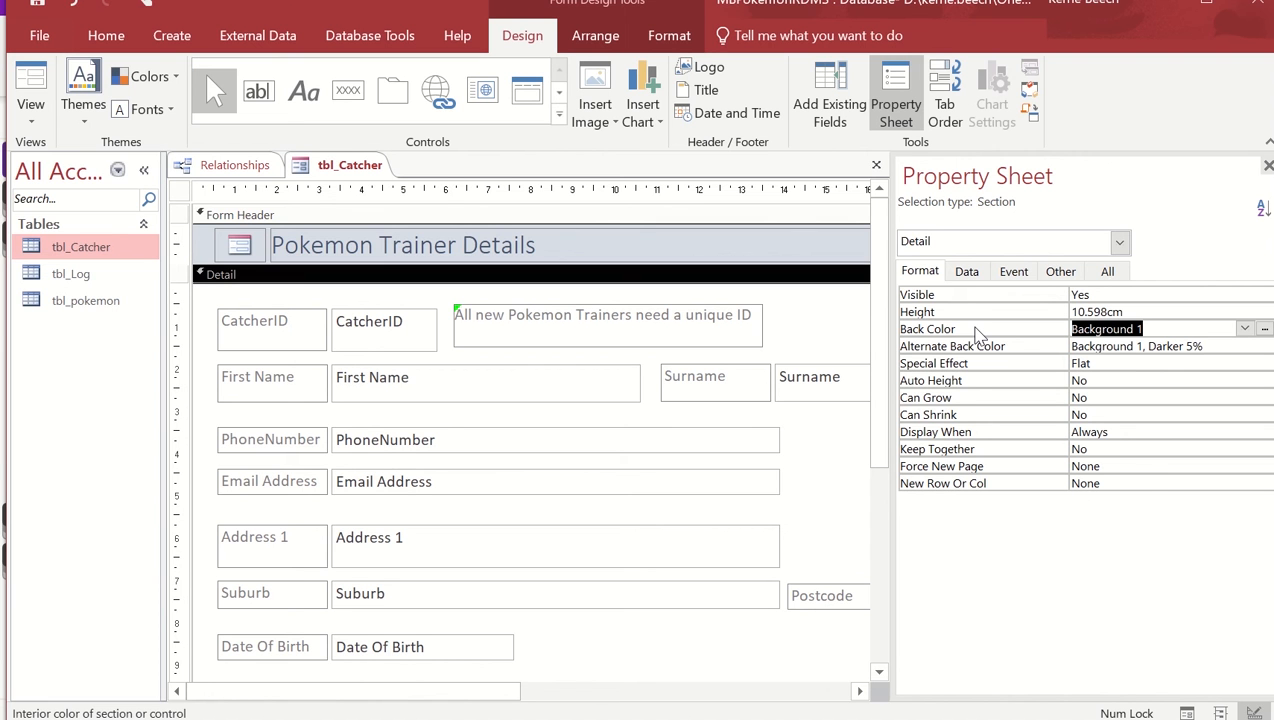
{"action": "left_click", "coordinate": [1244, 329]}
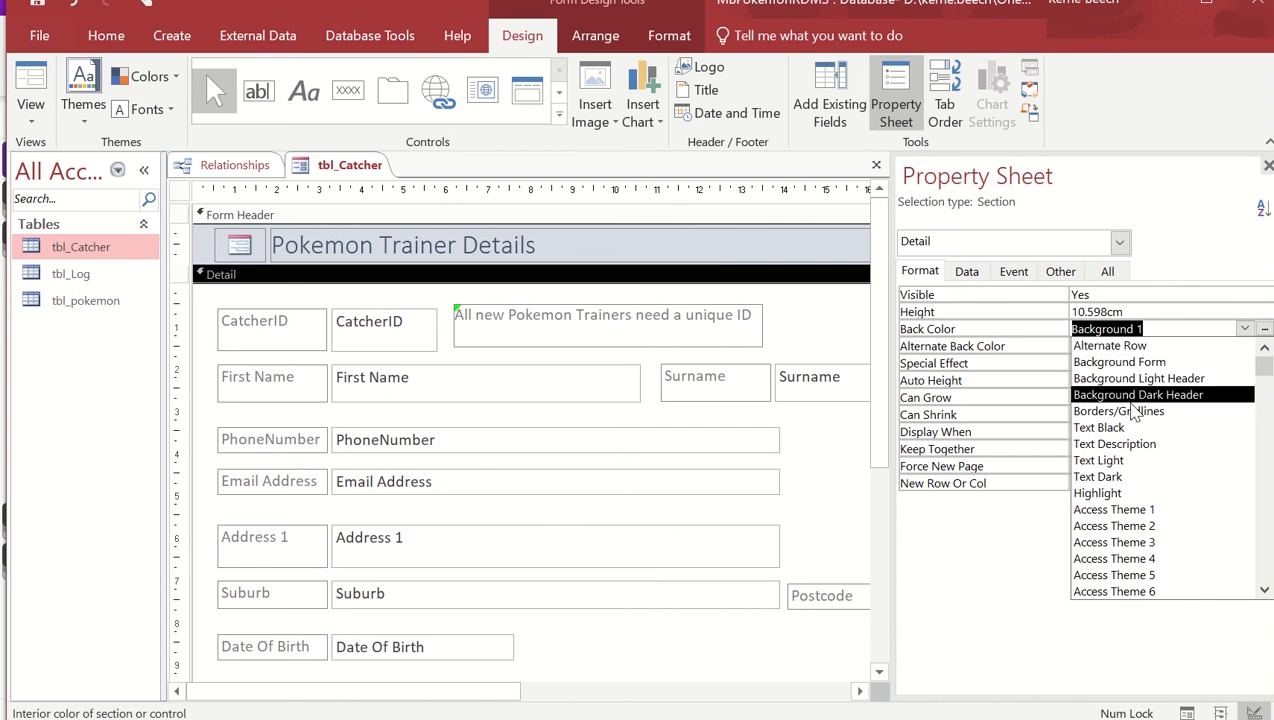
{"action": "left_click", "coordinate": [1141, 510]}
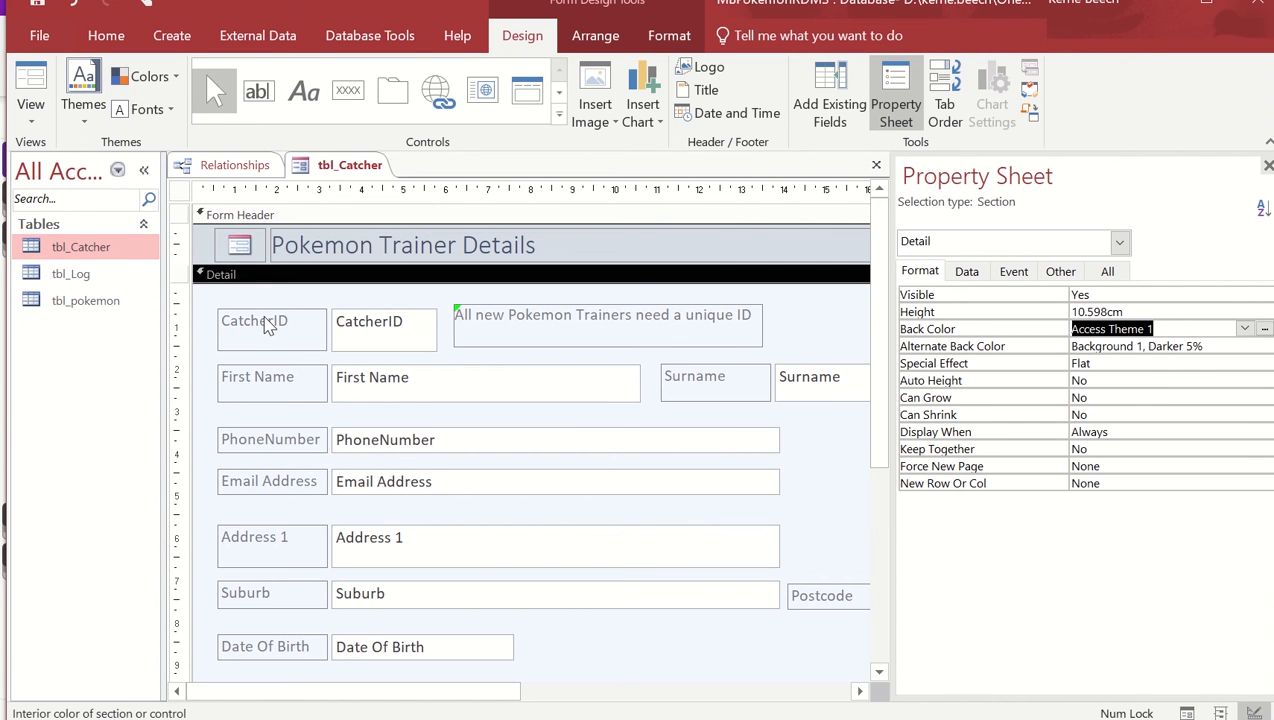
Step: Look over the properties of the CatcherID label and of the whole form, and close the Property Sheet
{"action": "left_click", "coordinate": [275, 345]}
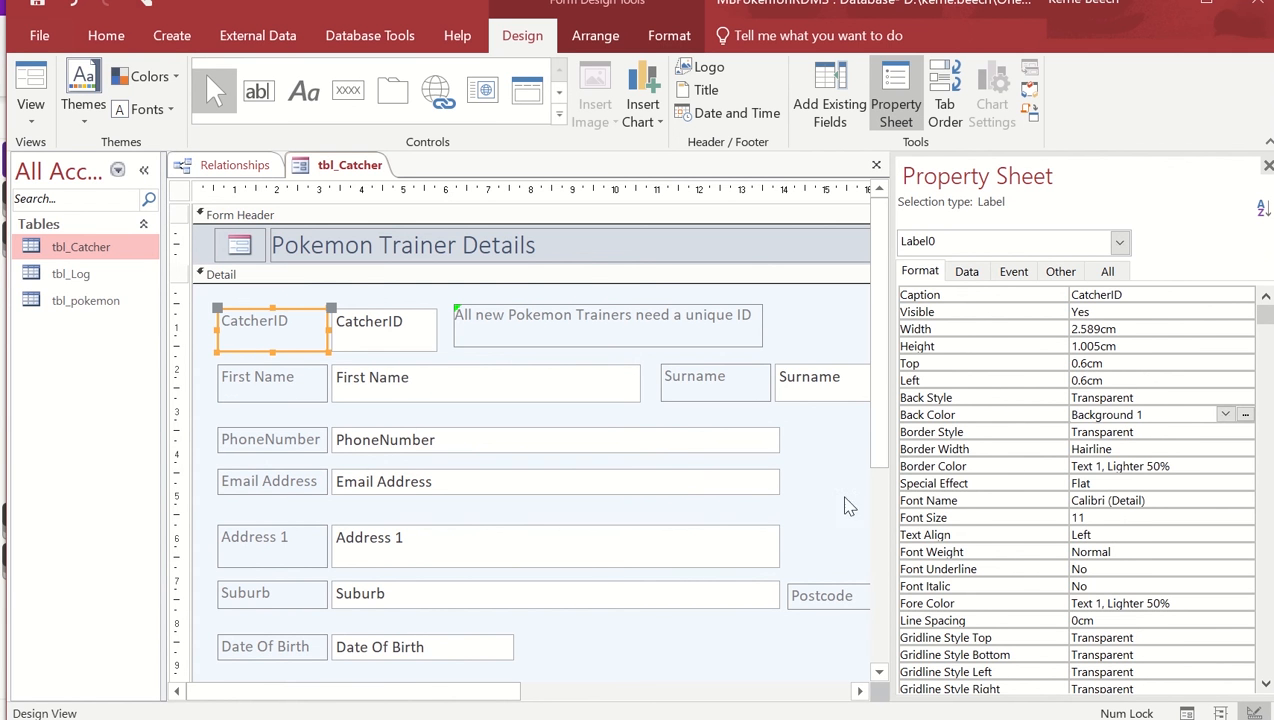
{"action": "left_click", "coordinate": [180, 190]}
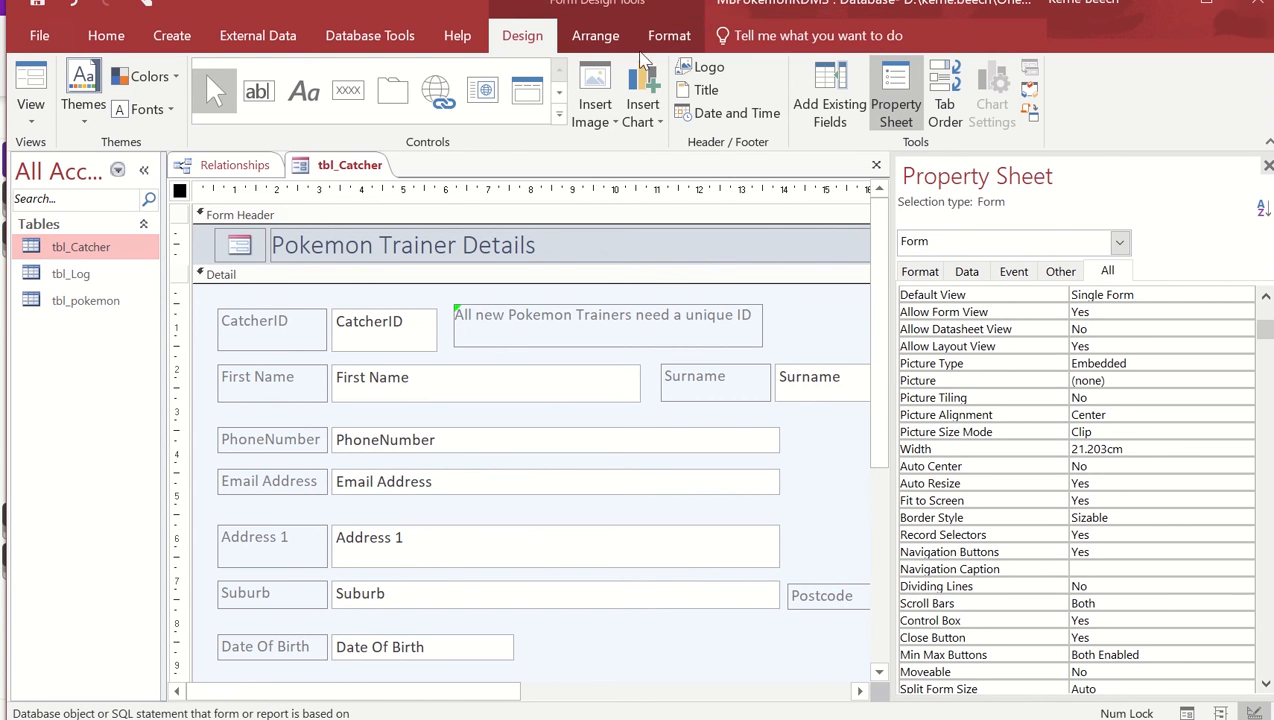
{"action": "mouse_move", "coordinate": [588, 36]}
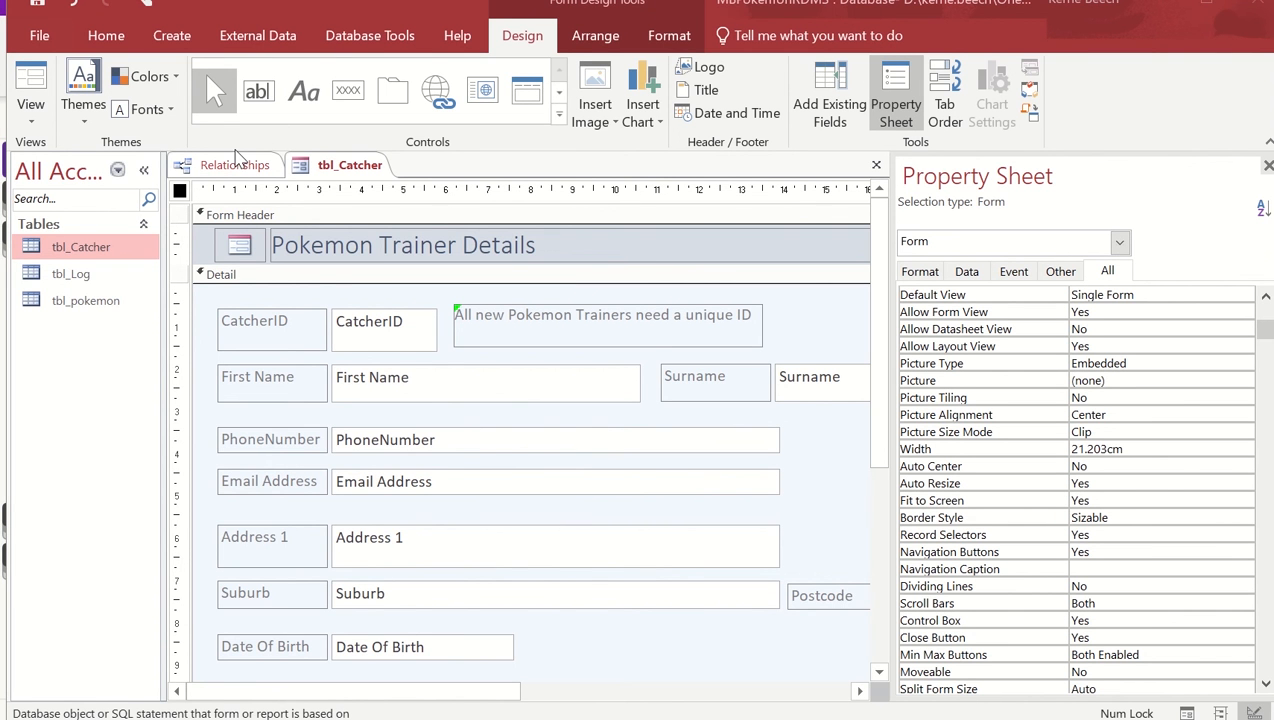
{"action": "left_click", "coordinate": [1267, 168]}
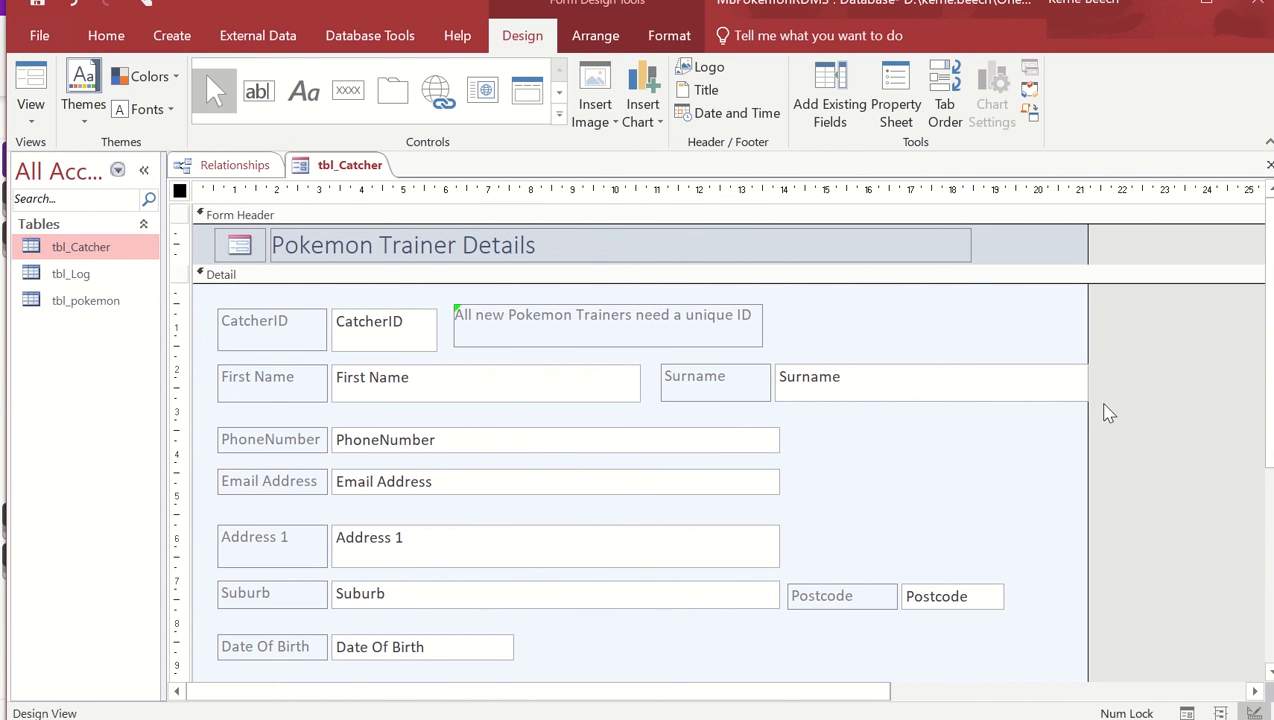
Step: Add a new trainer record in Form View with a catcher ID, first name, surname, phone number and e-mail address
{"action": "scroll", "coordinate": [1262, 452], "scroll_direction": "down", "scroll_amount": 3}
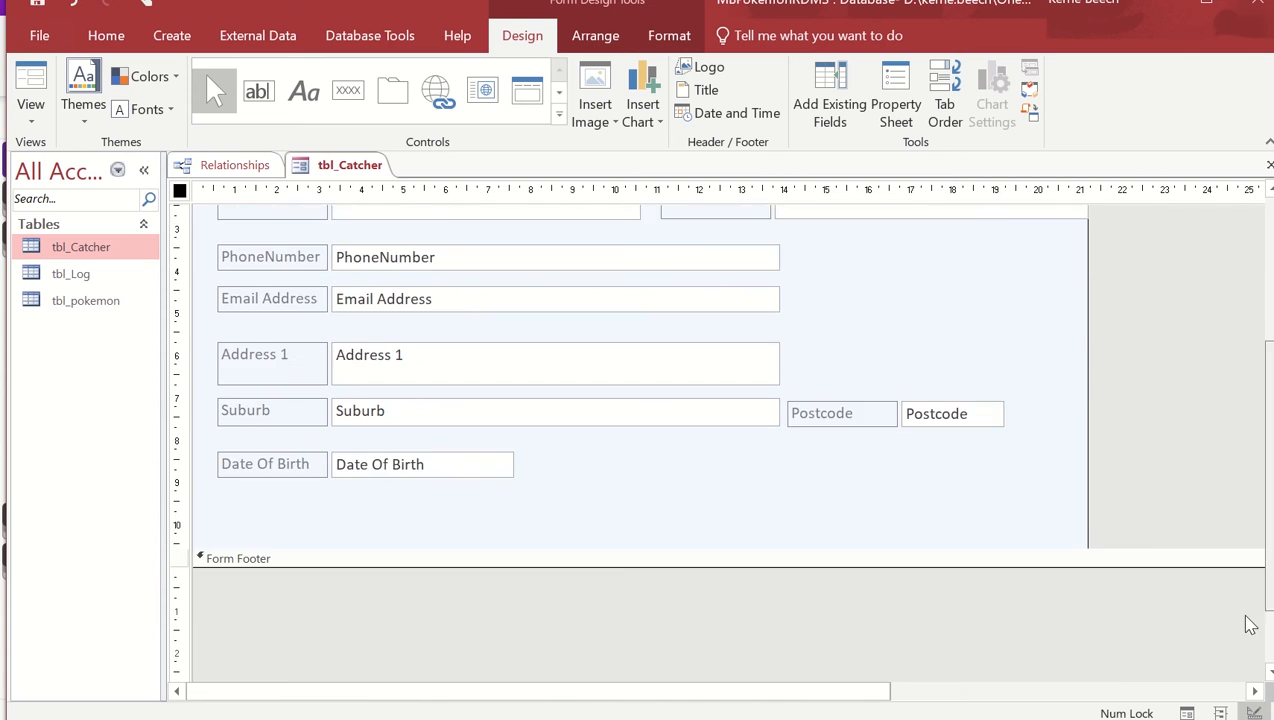
{"action": "left_click", "coordinate": [30, 120]}
{"action": "left_click", "coordinate": [48, 158]}
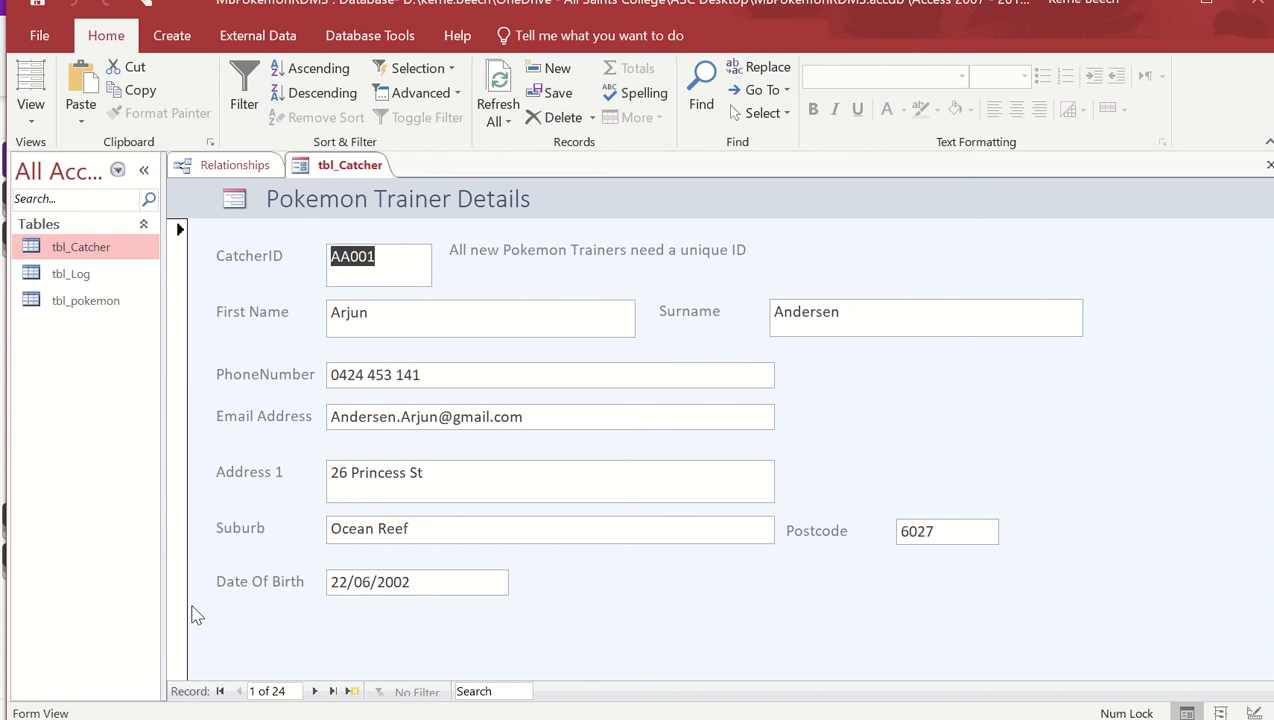
{"action": "left_click", "coordinate": [333, 691]}
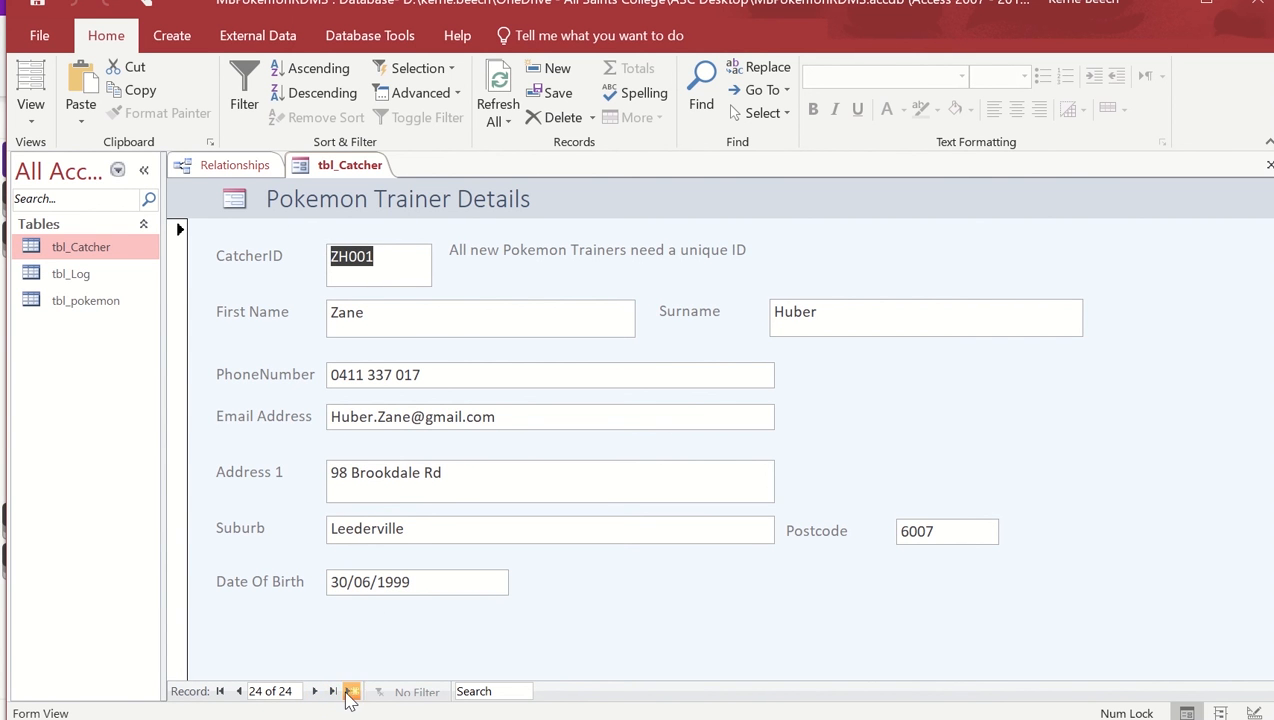
{"action": "left_click", "coordinate": [350, 691]}
{"action": "left_click", "coordinate": [238, 691]}
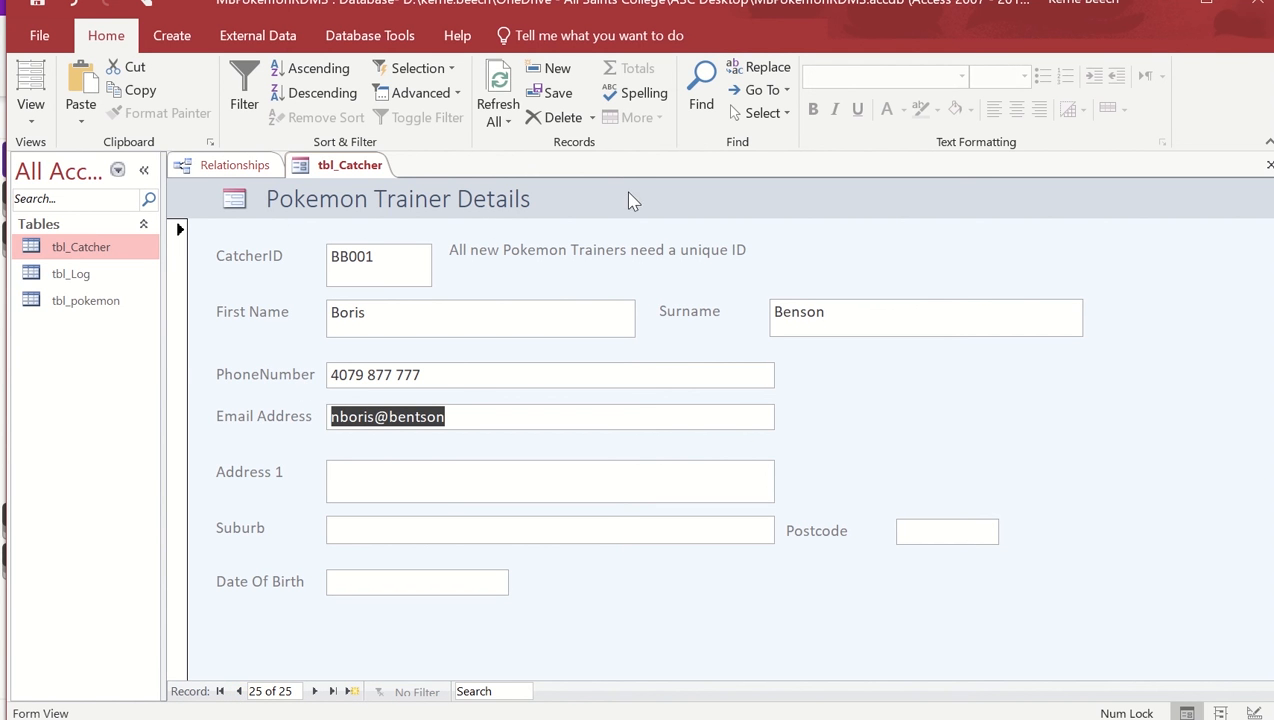
Step: In Design View, add a command button about 4.2 cm wide beside the unique ID label, with the Record Operations action Add New Record
{"action": "left_click", "coordinate": [22, 130]}
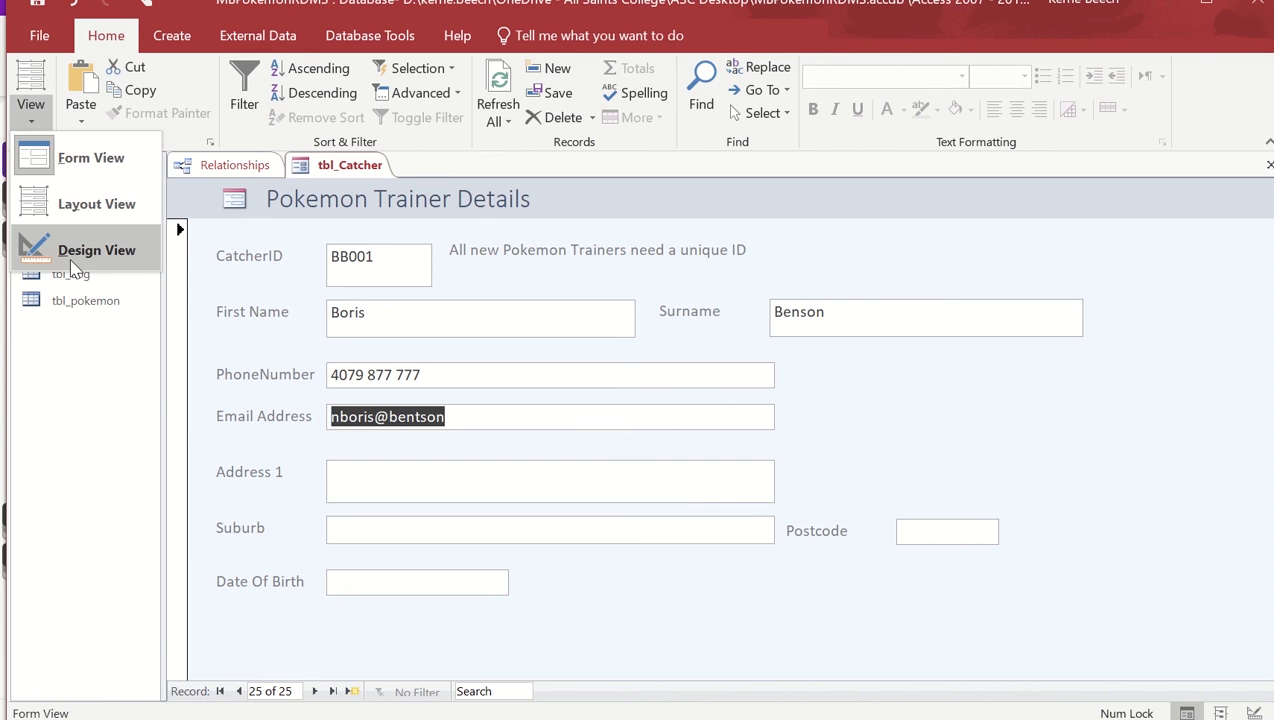
{"action": "left_click", "coordinate": [77, 257]}
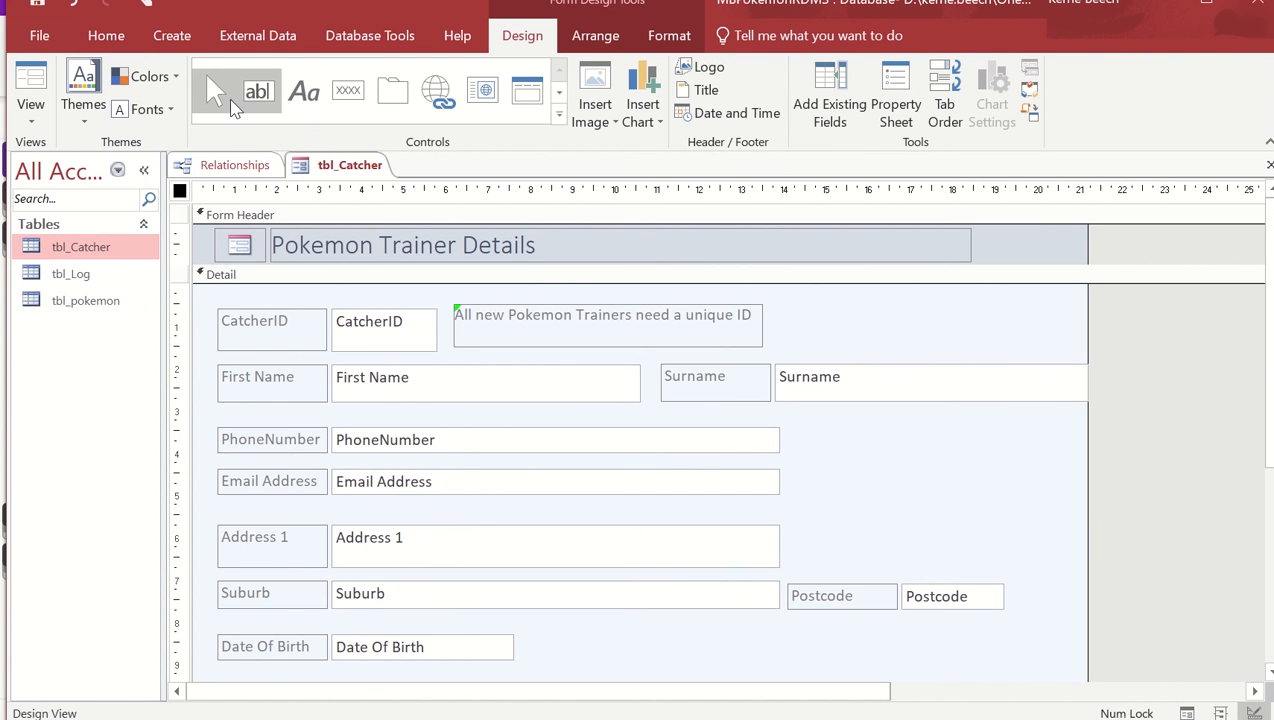
{"action": "left_click", "coordinate": [345, 92]}
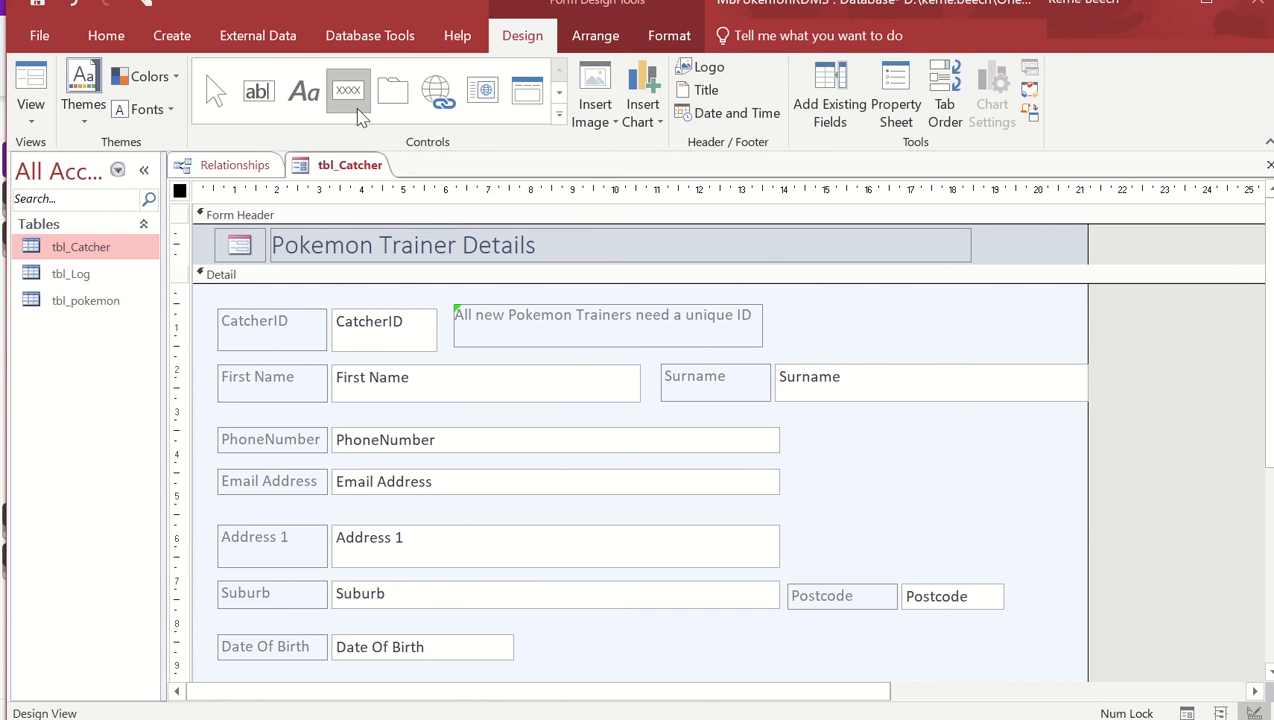
{"action": "left_click_drag", "start_coordinate": [811, 299], "coordinate": [990, 347]}
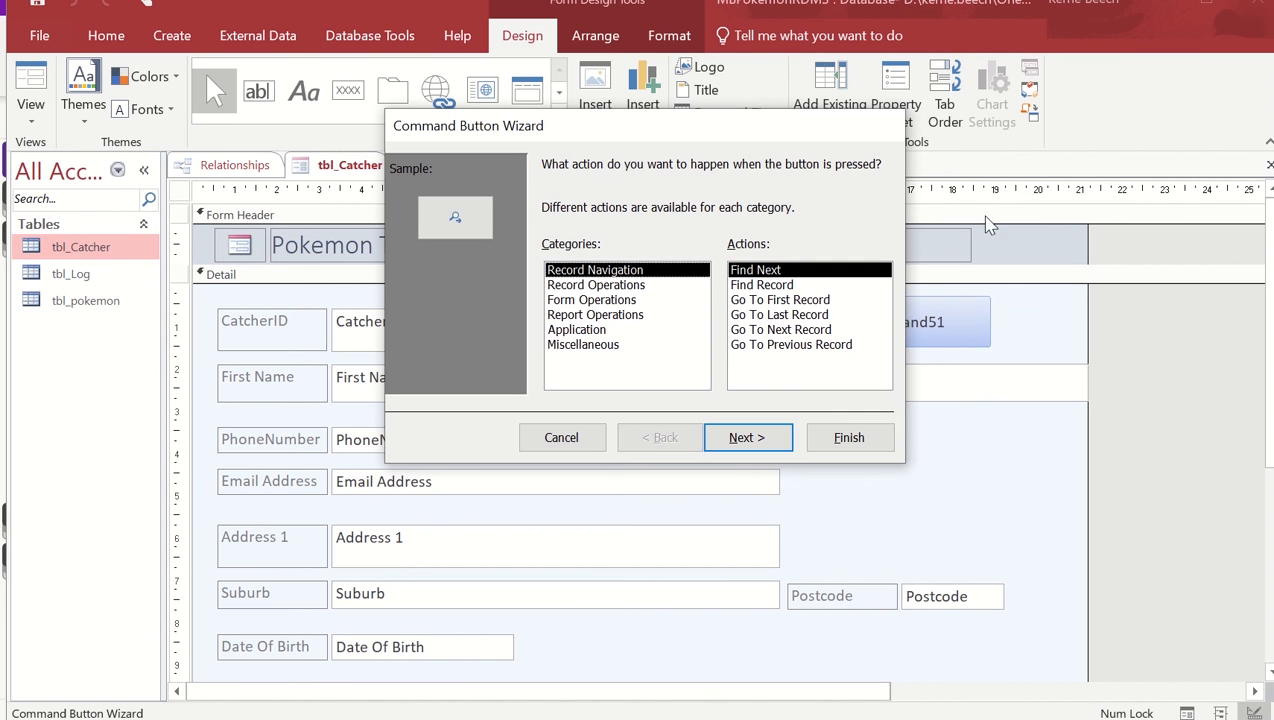
{"action": "left_click", "coordinate": [637, 289]}
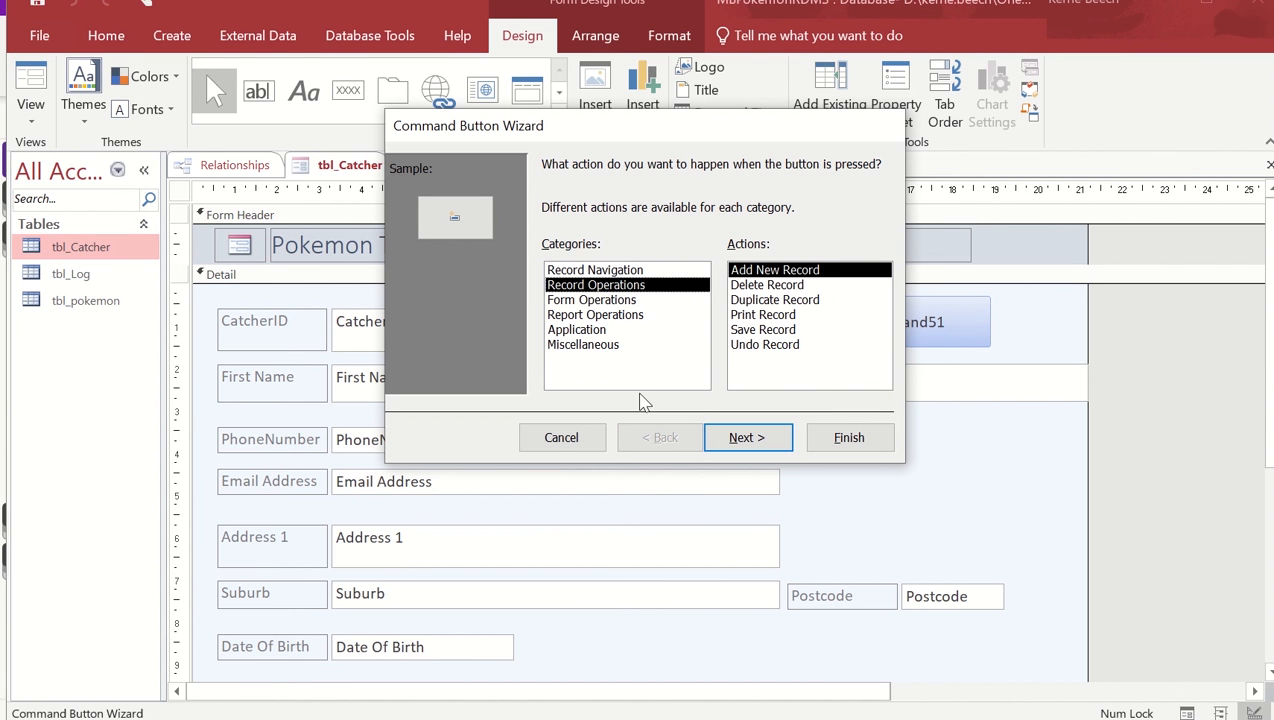
{"action": "left_click", "coordinate": [745, 439]}
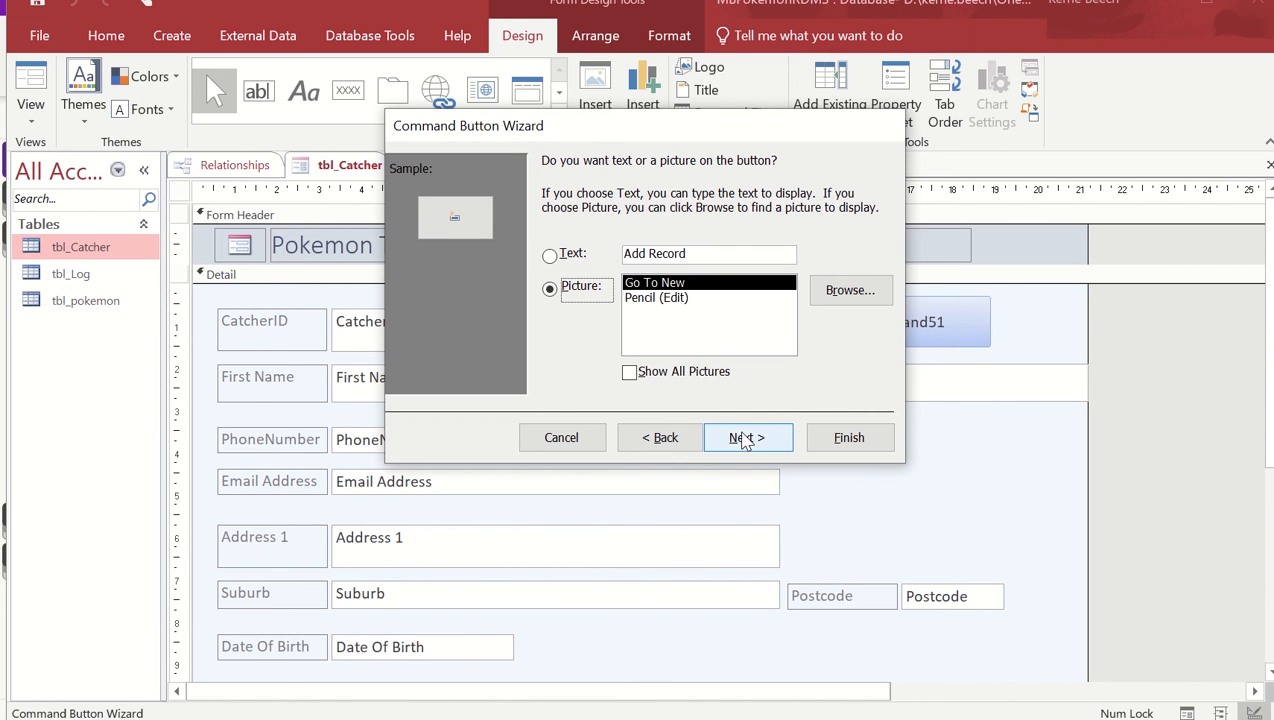
Step: Make the button show text instead of a picture, reading "Add New Pokemon Catcher"
{"action": "left_click", "coordinate": [558, 255]}
{"action": "left_click", "coordinate": [706, 256]}
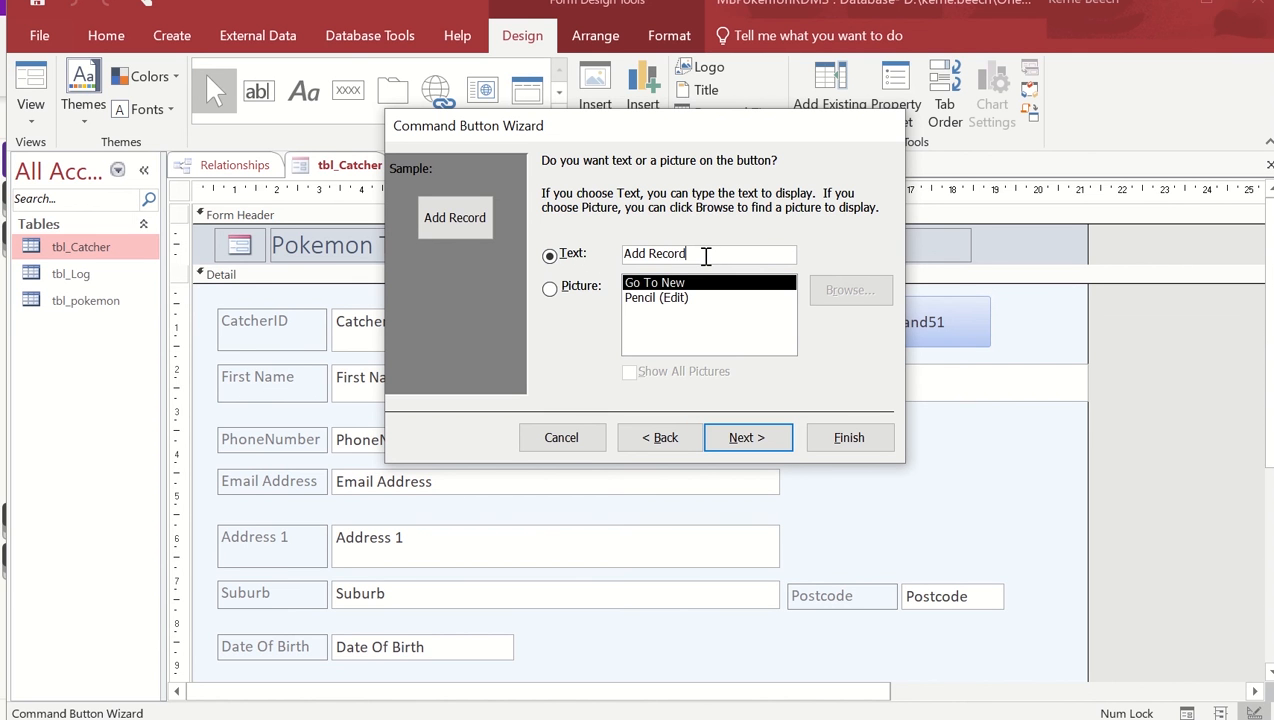
{"action": "key", "text": "BackSpace"}
{"action": "key", "text": "BackSpace"}
{"action": "key", "text": "BackSpace"}
{"action": "key", "text": "BackSpace"}
{"action": "key", "text": "BackSpace"}
{"action": "key", "text": "BackSpace"}
{"action": "type", "text": "New P"}
{"action": "type", "text": "o"}
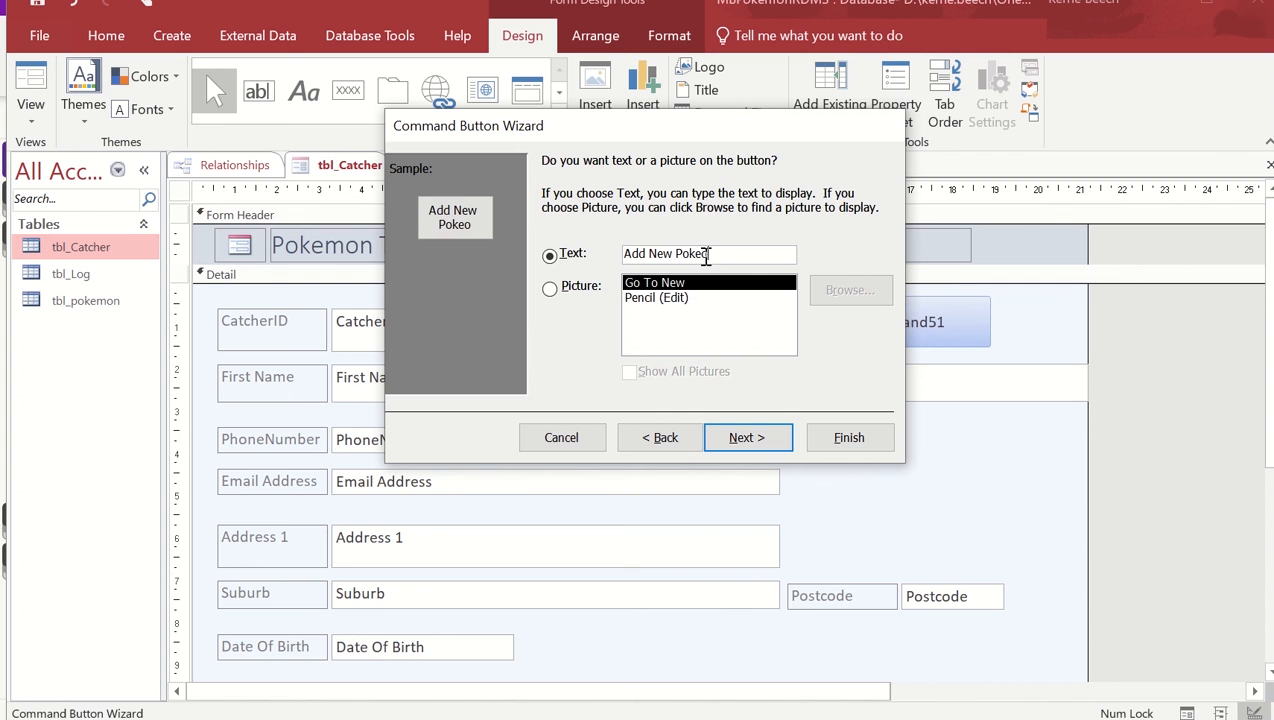
{"action": "type", "text": "kemon Catcher"}
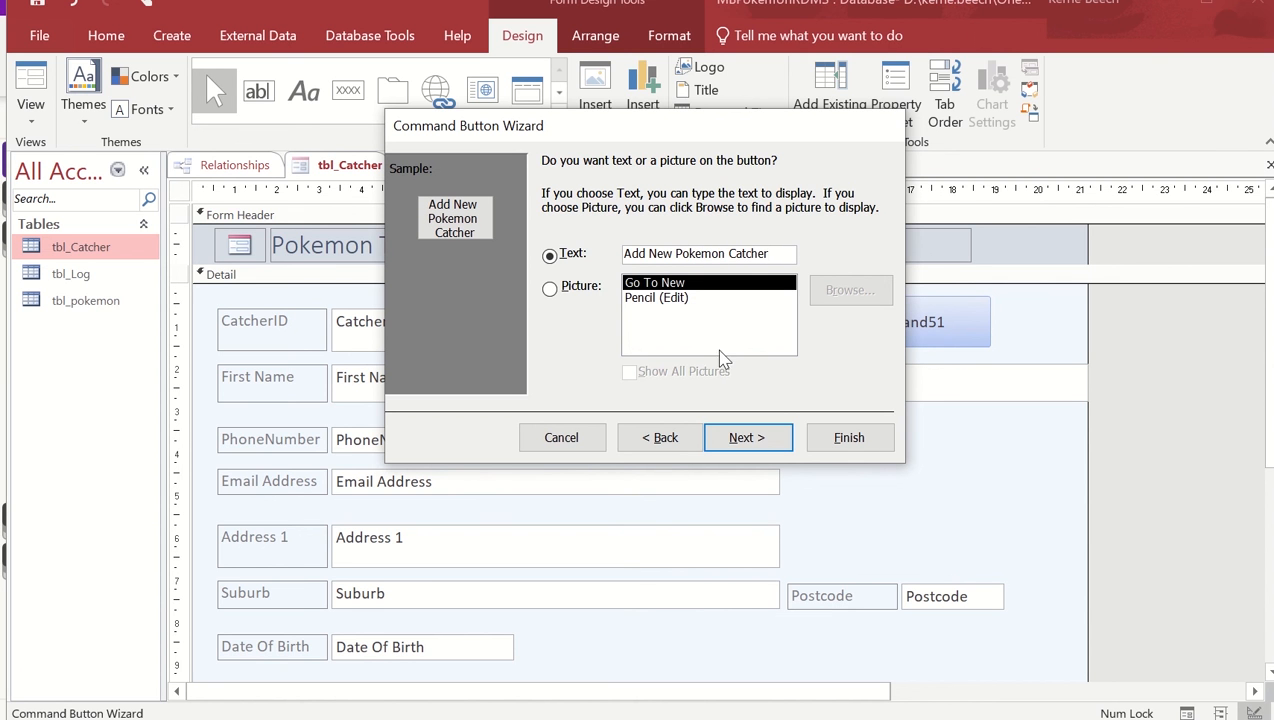
Step: Name the new command button cmdNewCatcher, finish the wizard, and resize the button to about 3 cm wide and 1.3 cm high
{"action": "left_click", "coordinate": [752, 434]}
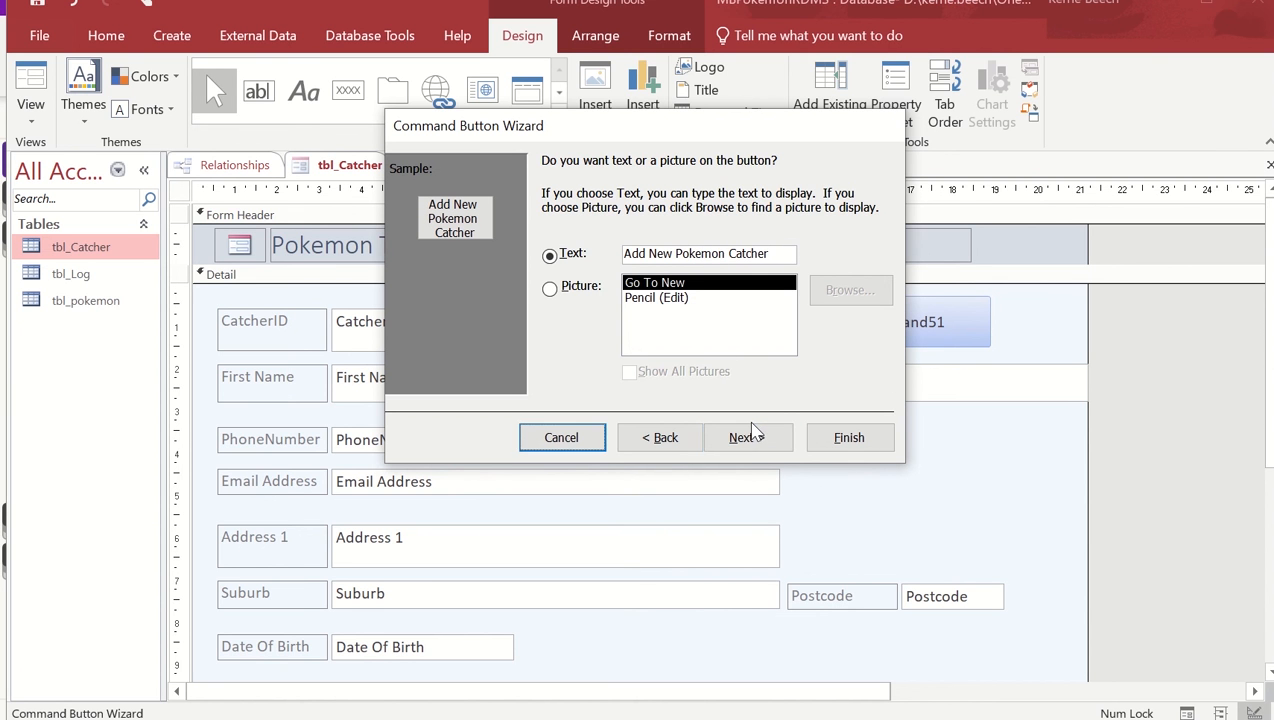
{"action": "left_click", "coordinate": [745, 450]}
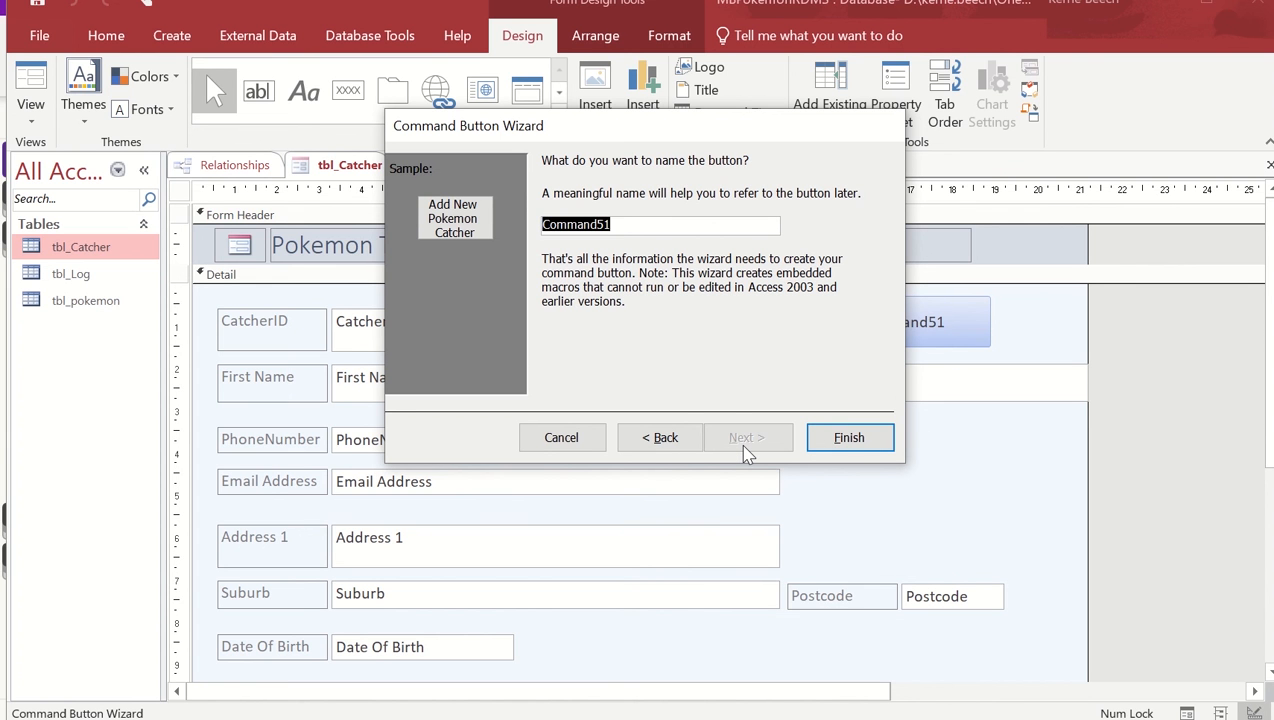
{"action": "type", "text": "cmdNewCatcher"}
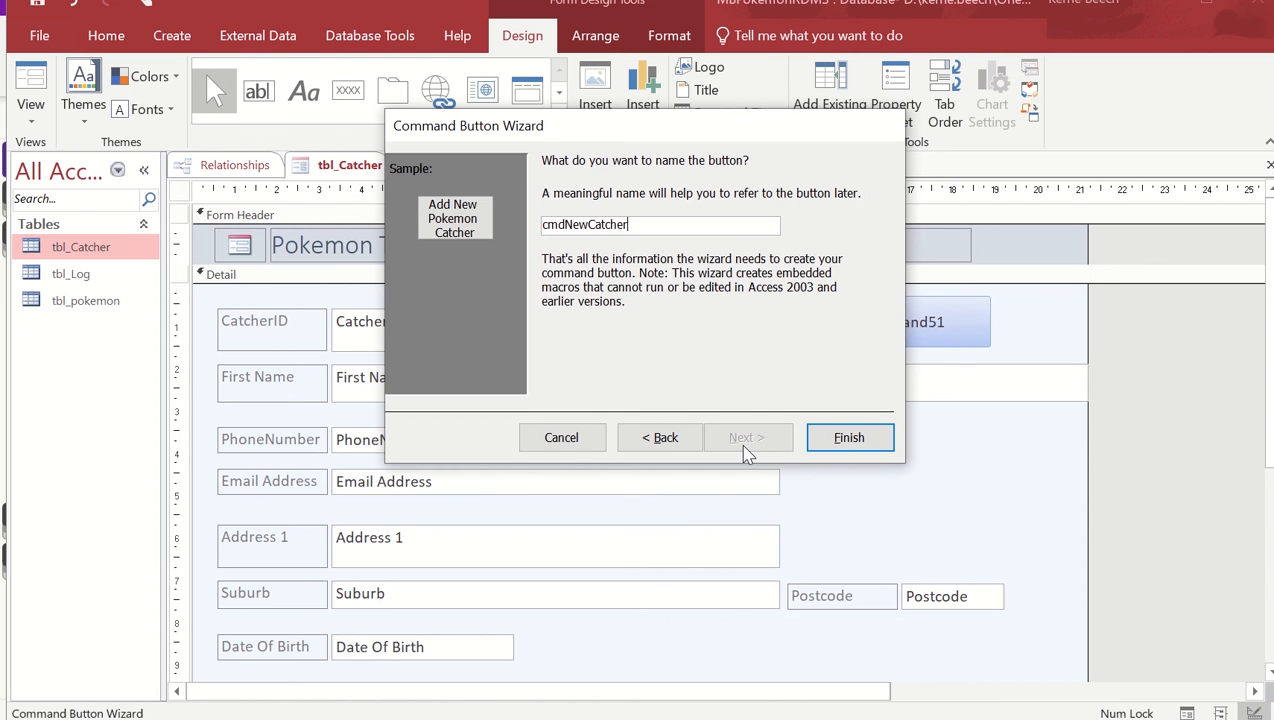
{"action": "left_click", "coordinate": [847, 440]}
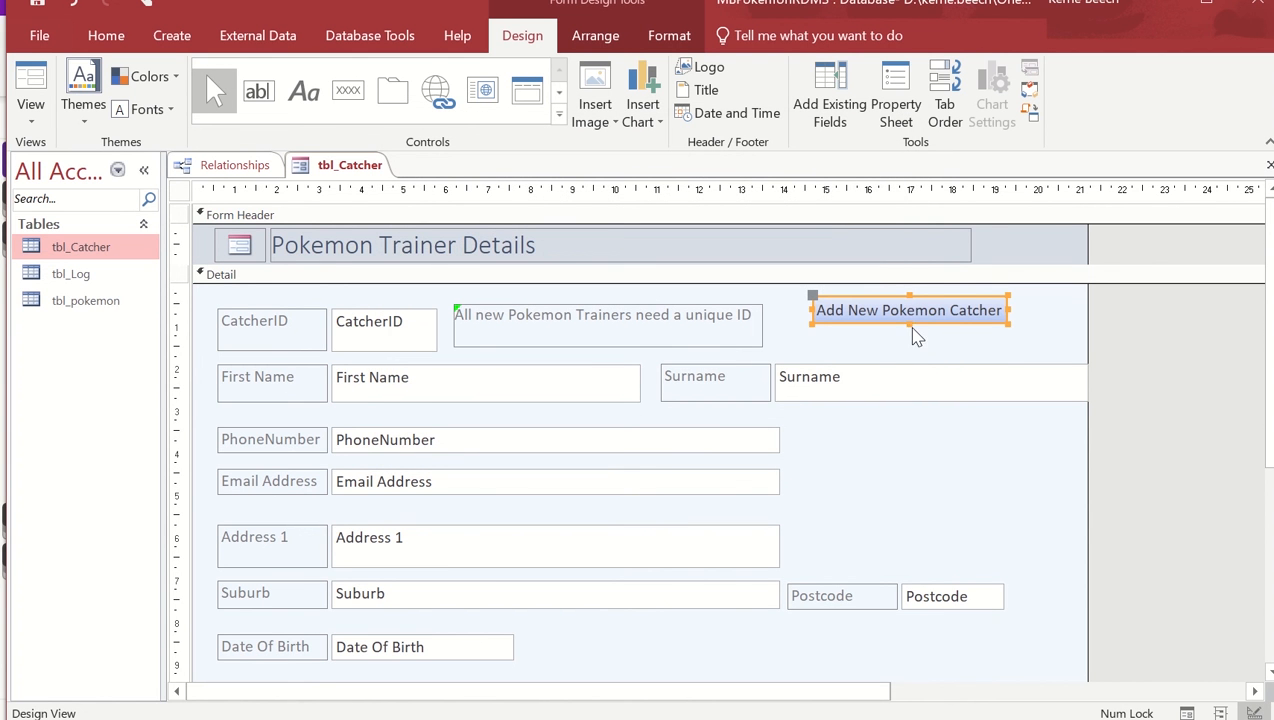
{"action": "left_click_drag", "start_coordinate": [908, 323], "coordinate": [907, 352]}
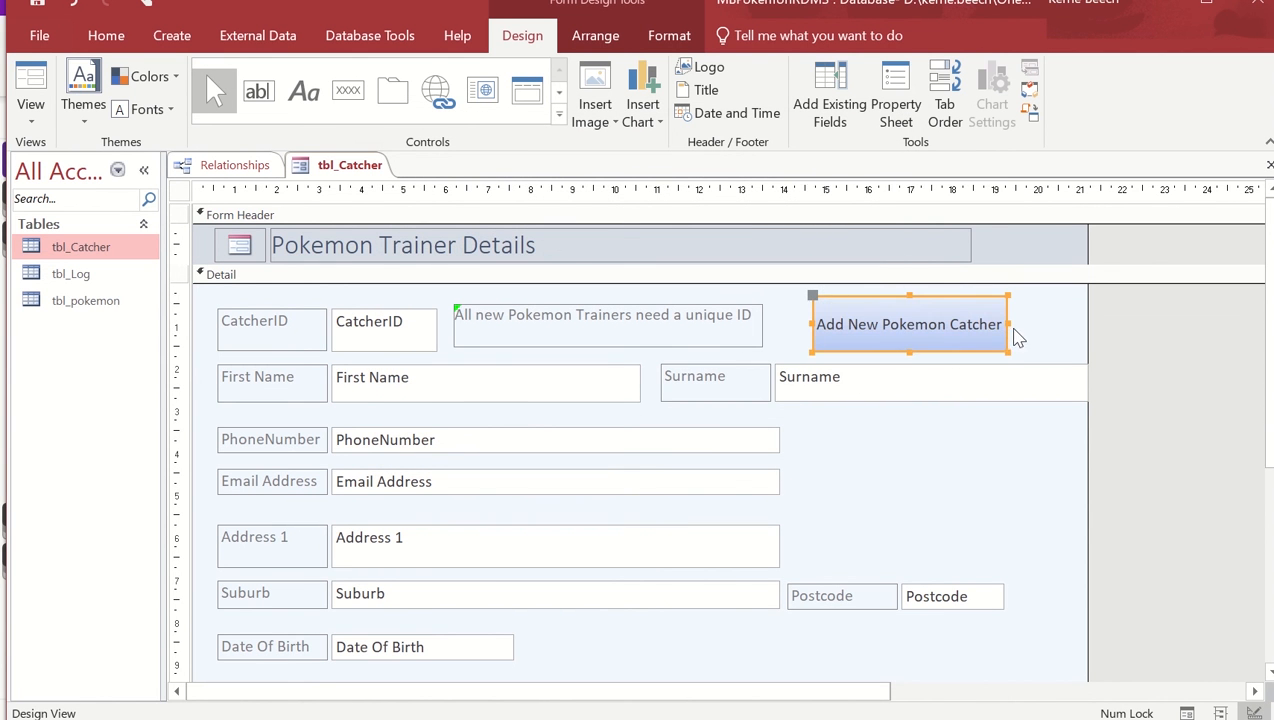
{"action": "left_click_drag", "start_coordinate": [1009, 323], "coordinate": [942, 324]}
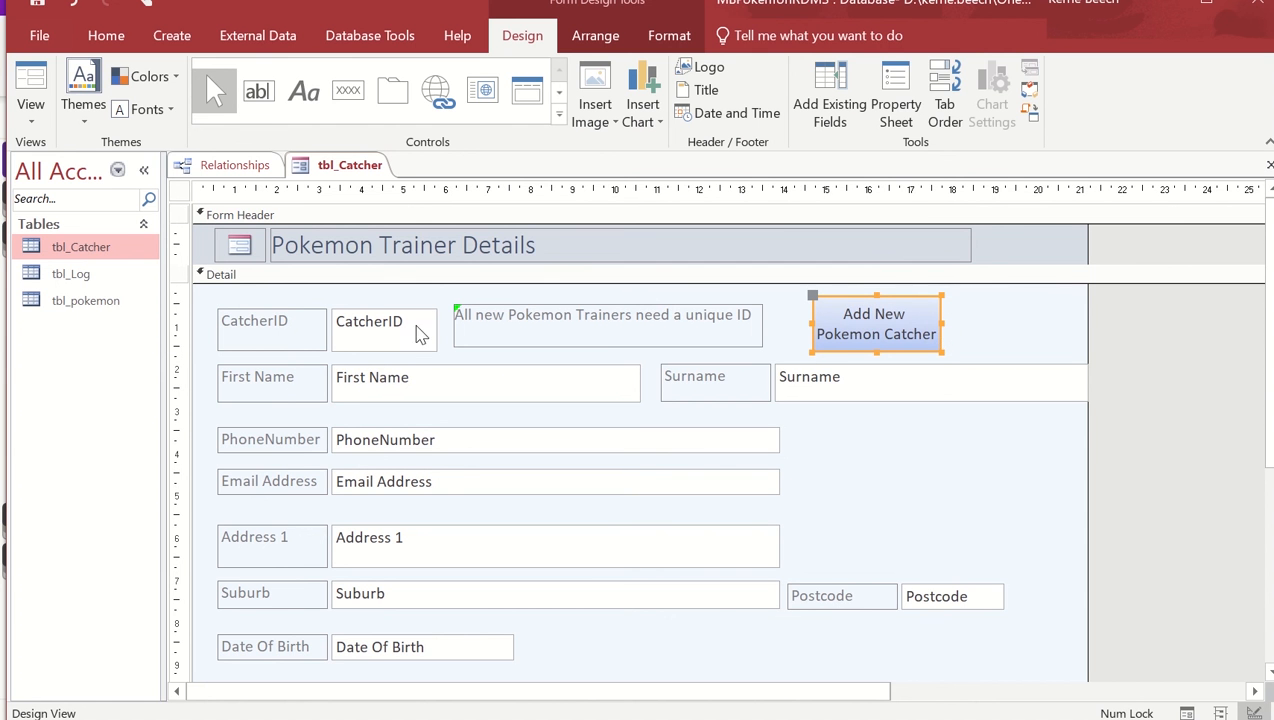
Step: Set the back colour of the Add New Pokemon Catcher button to Access Theme 4 and close the Property Sheet
{"action": "right_click", "coordinate": [858, 325]}
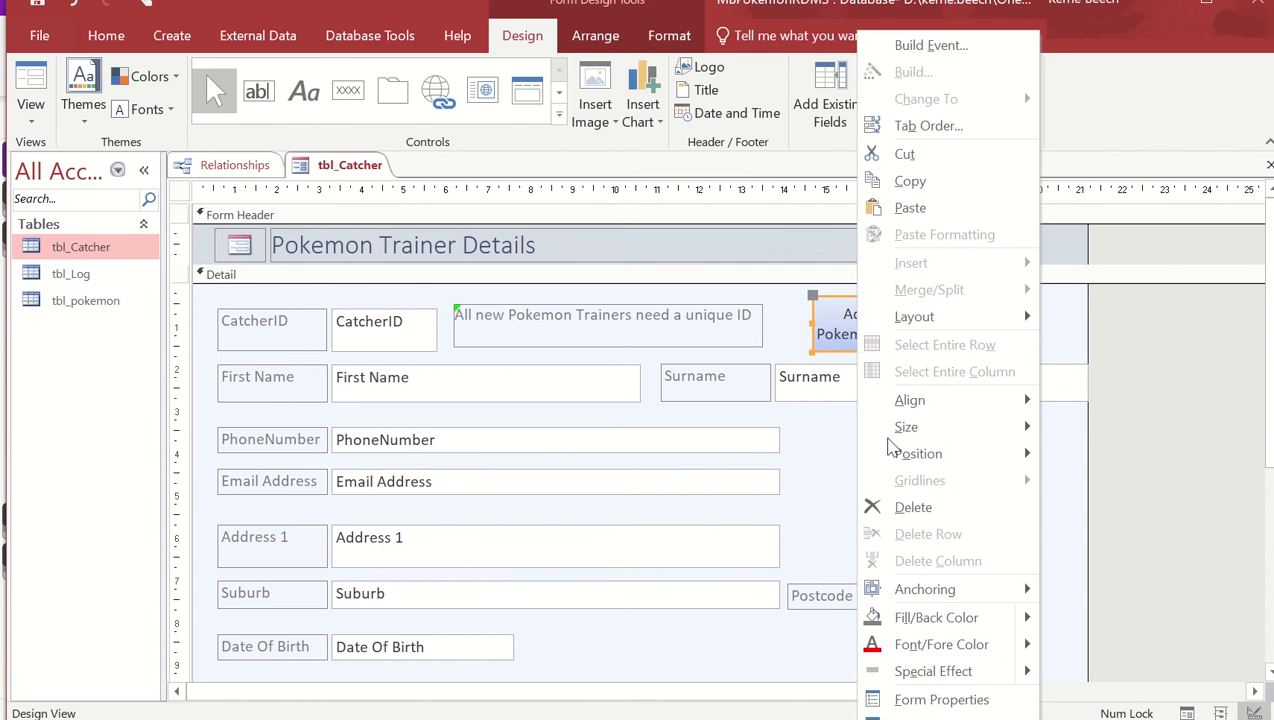
{"action": "left_click", "coordinate": [928, 716]}
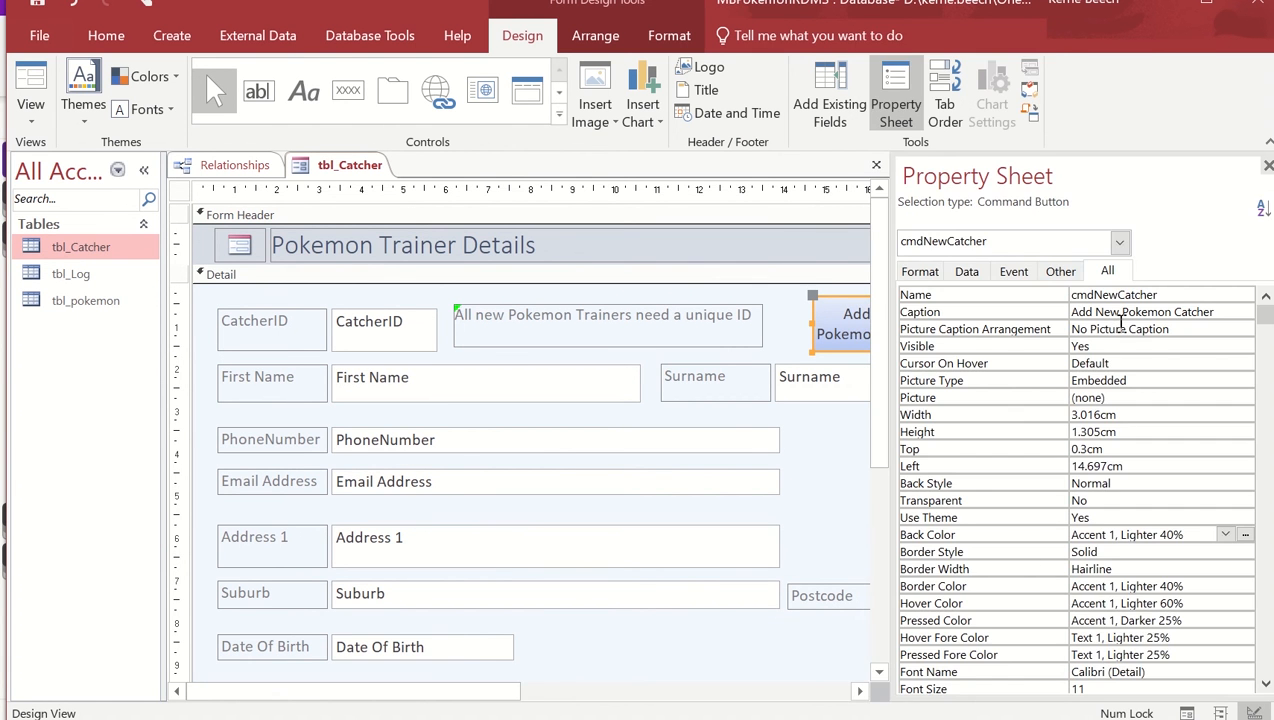
{"action": "left_click", "coordinate": [1225, 536]}
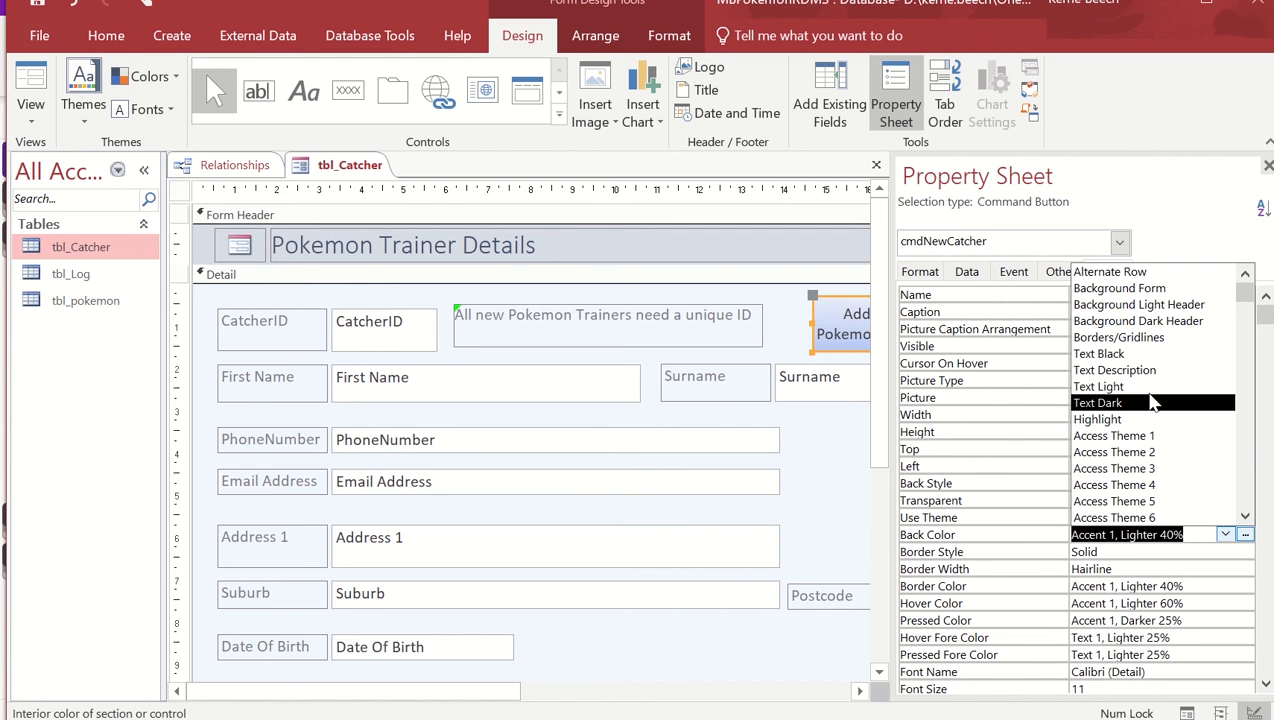
{"action": "left_click", "coordinate": [1128, 485]}
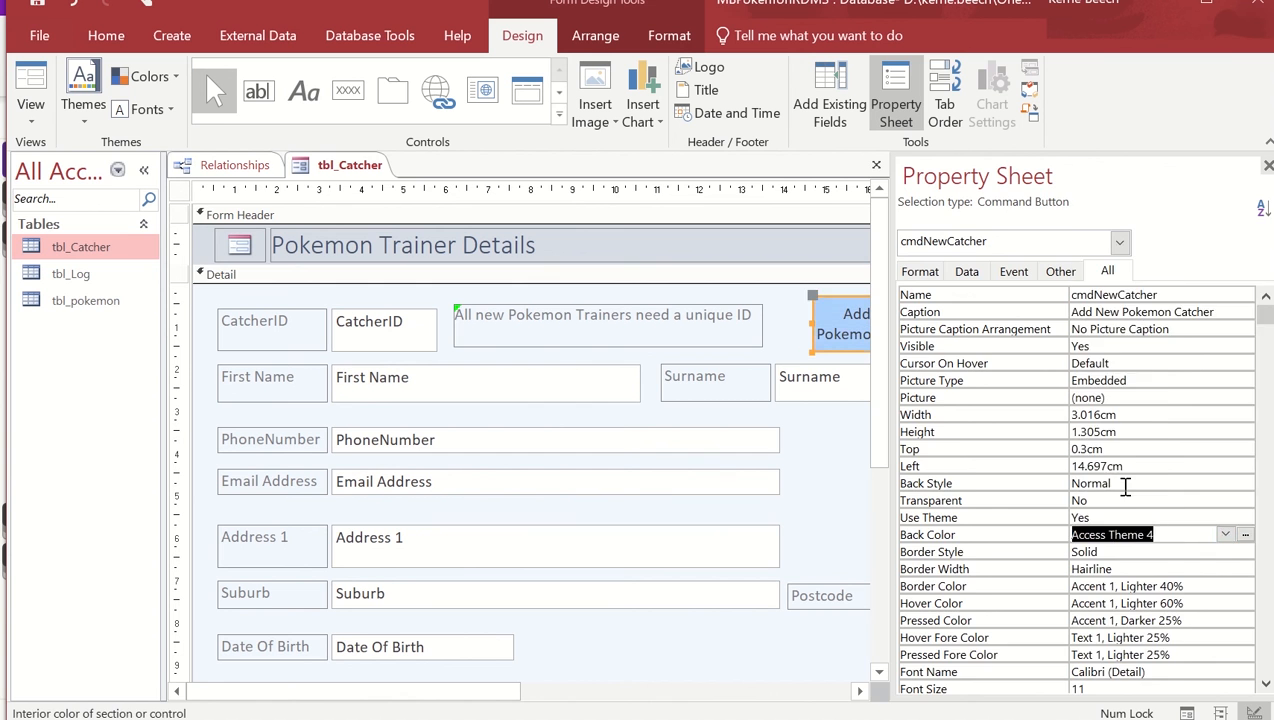
{"action": "left_click", "coordinate": [1266, 165]}
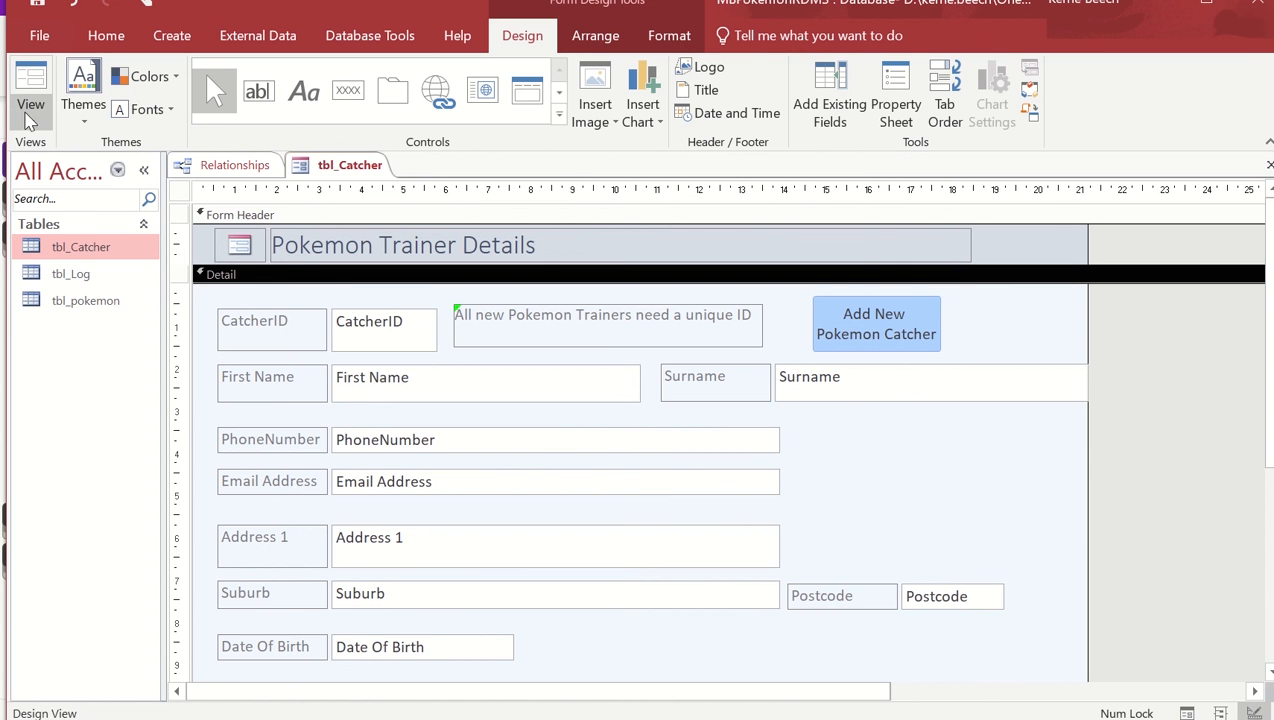
Step: Switch to Form View and test the Add New Pokemon Catcher button
{"action": "left_click", "coordinate": [30, 115]}
{"action": "left_click", "coordinate": [82, 156]}
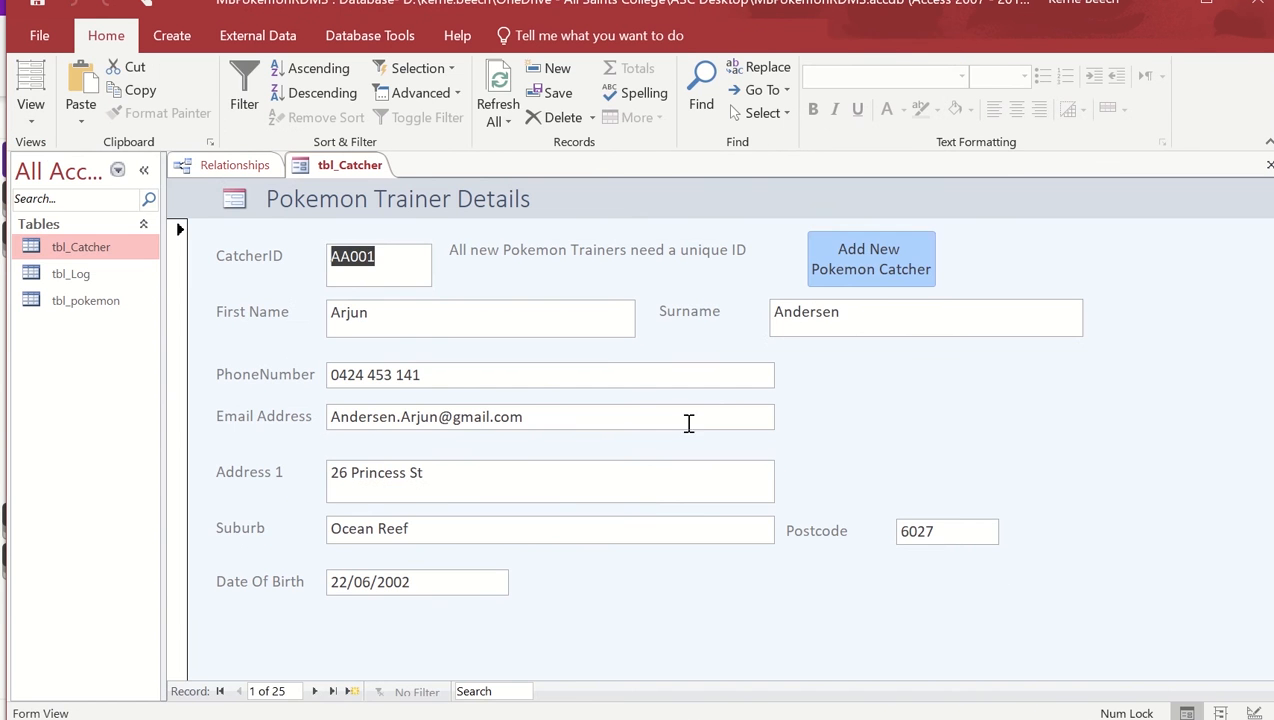
{"action": "left_click", "coordinate": [882, 260]}
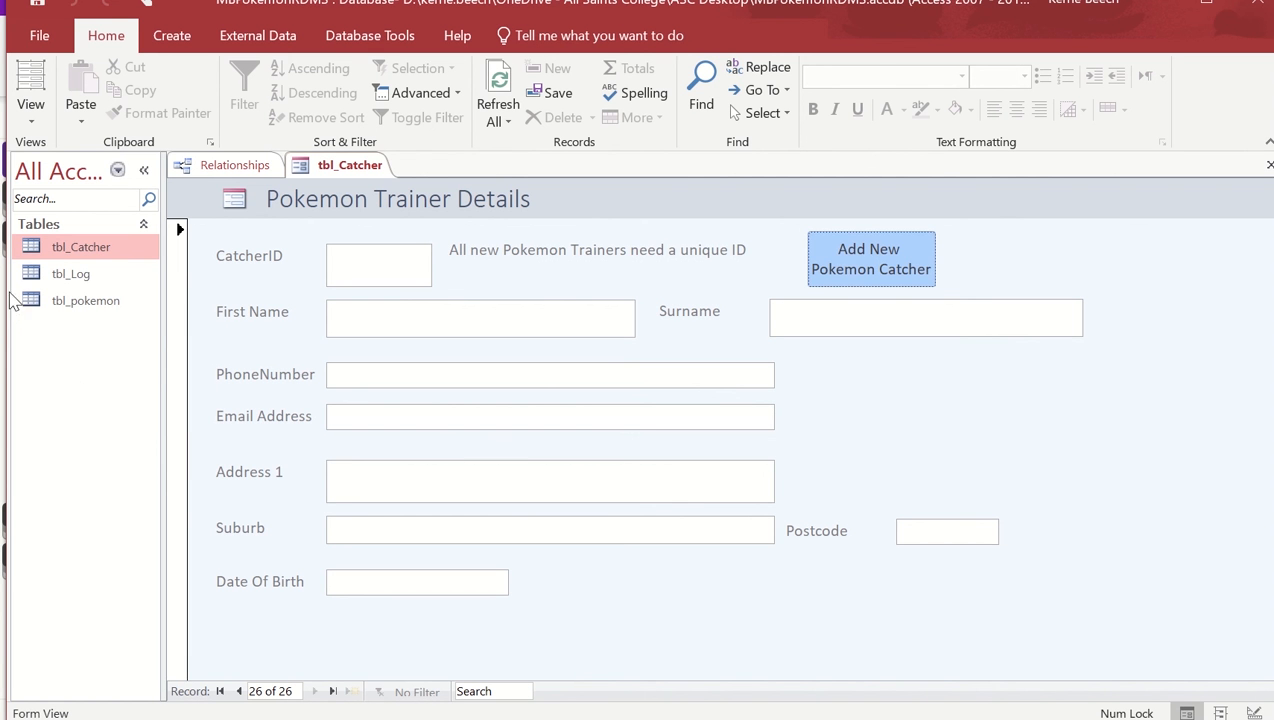
Step: In Design View, add a command button about 3.4 cm wide below the Surname field, with the Record Navigation action Go To Next Record
{"action": "left_click", "coordinate": [30, 118]}
{"action": "left_click", "coordinate": [62, 245]}
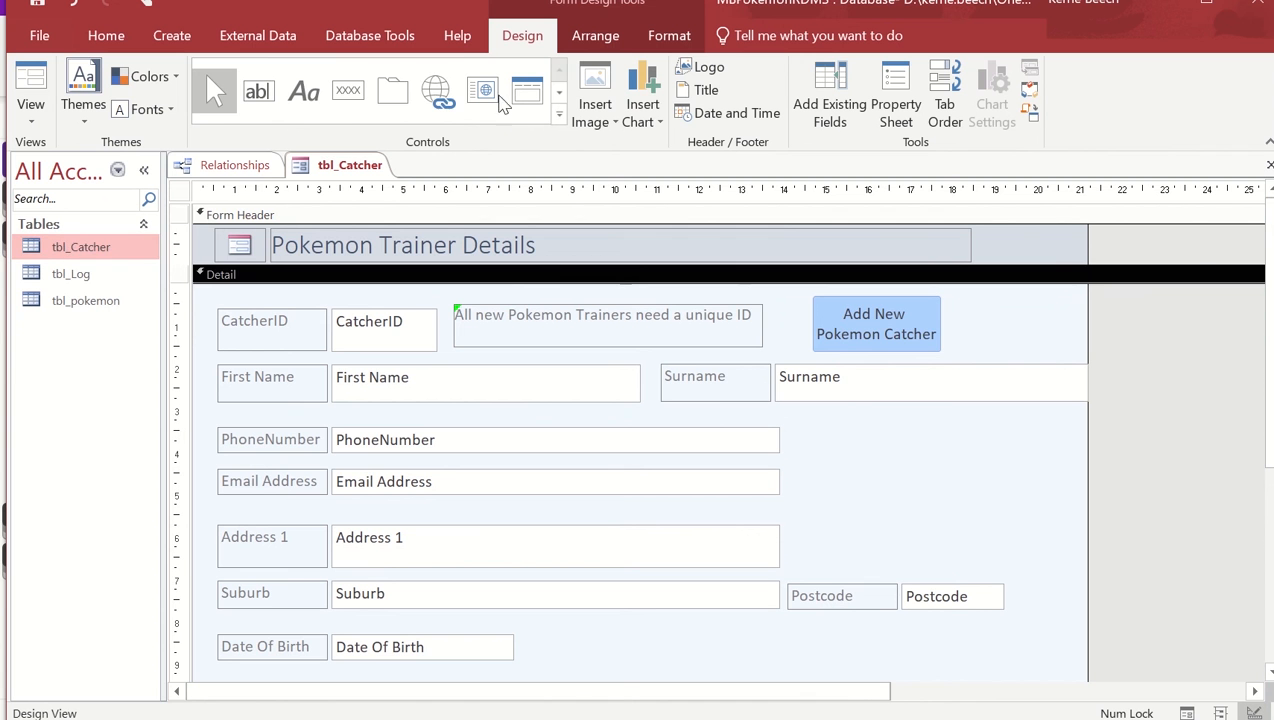
{"action": "left_click", "coordinate": [352, 95]}
{"action": "mouse_move", "coordinate": [841, 434]}
{"action": "left_mouse_down"}
{"action": "mouse_move", "coordinate": [906, 494]}
{"action": "mouse_move", "coordinate": [986, 498]}
{"action": "left_mouse_up"}
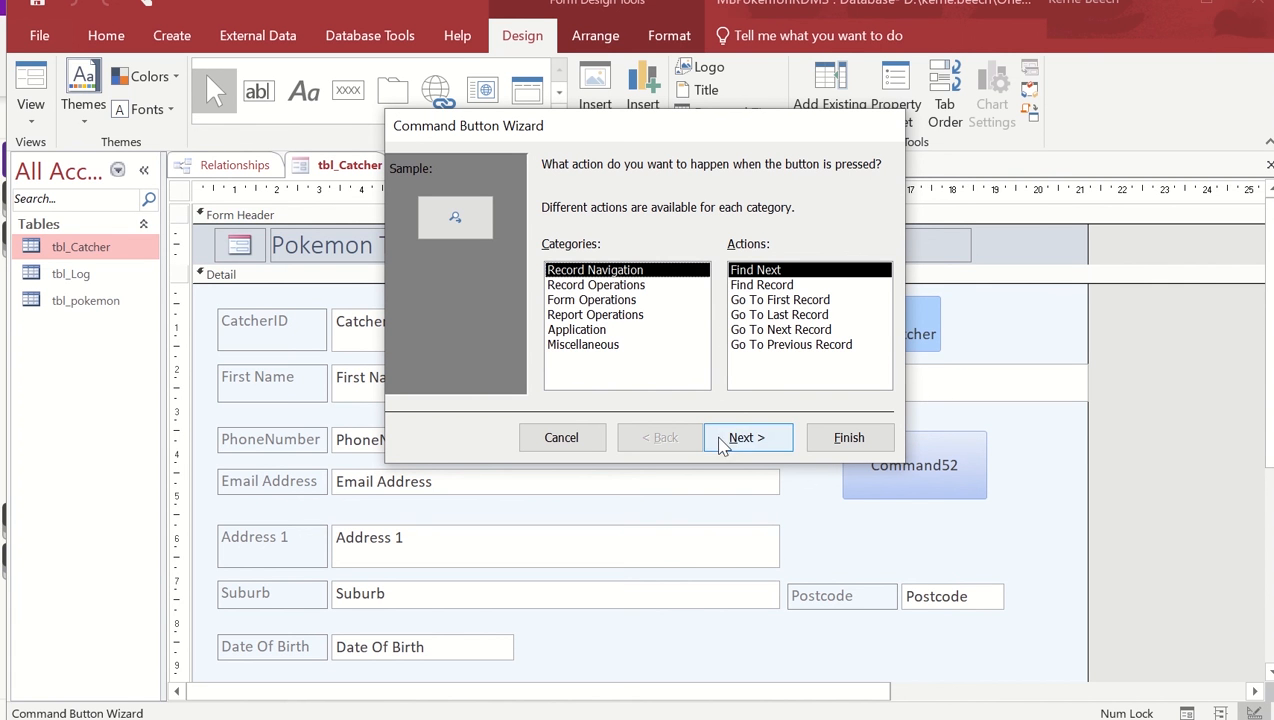
{"action": "left_click", "coordinate": [769, 333]}
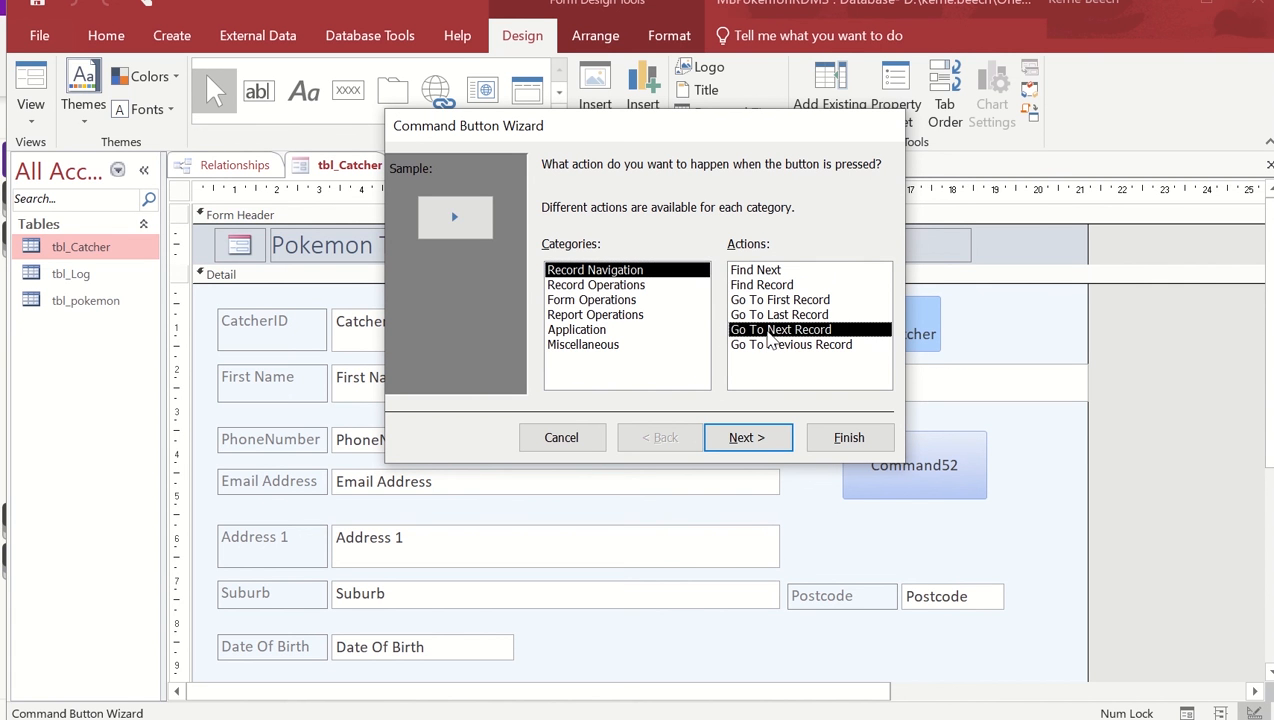
Step: Make the button show the text "Next Record" instead of a picture, name it cmdNextRecord, and finish the wizard
{"action": "left_click", "coordinate": [748, 440]}
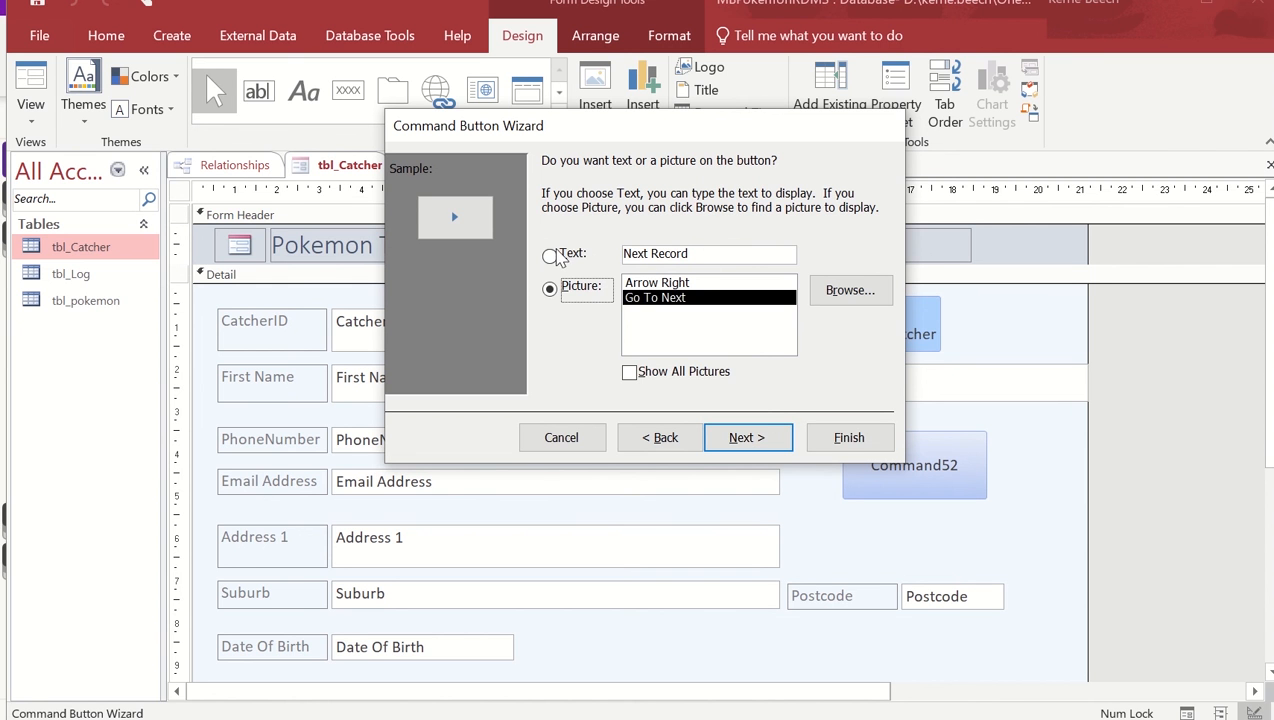
{"action": "left_click", "coordinate": [551, 256]}
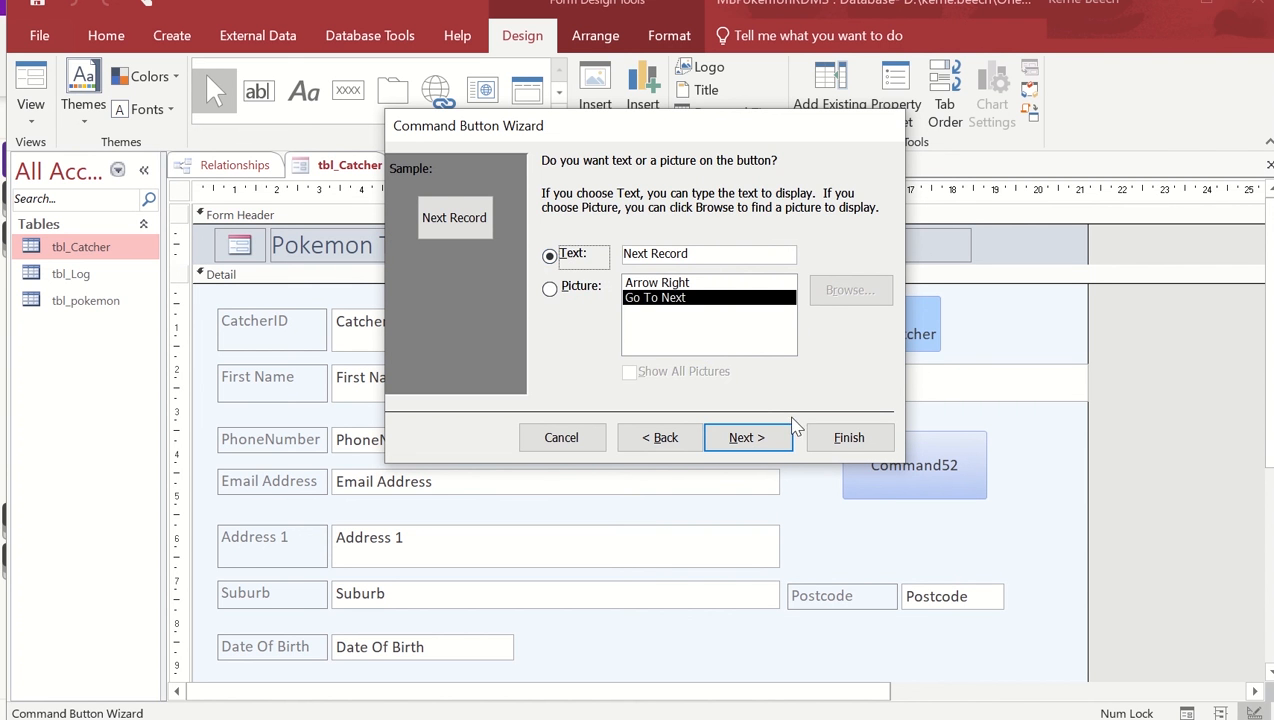
{"action": "left_click", "coordinate": [748, 439]}
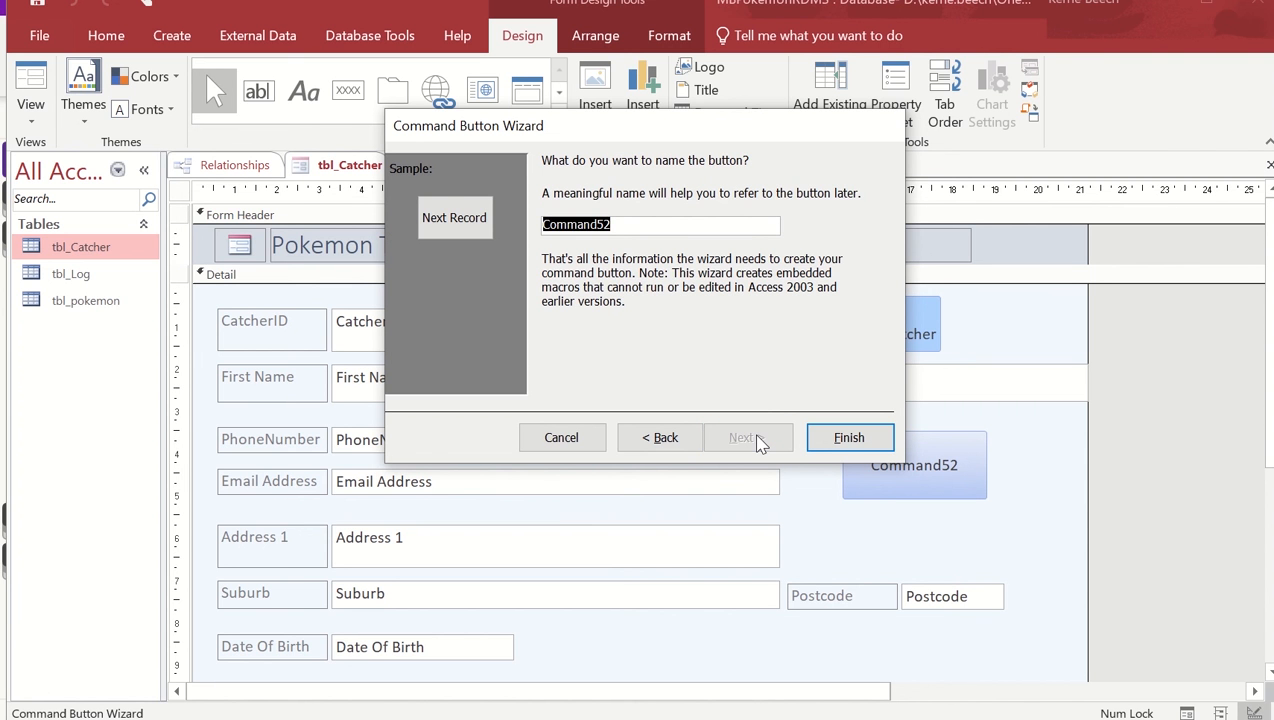
{"action": "type", "text": "cmdNextRecord"}
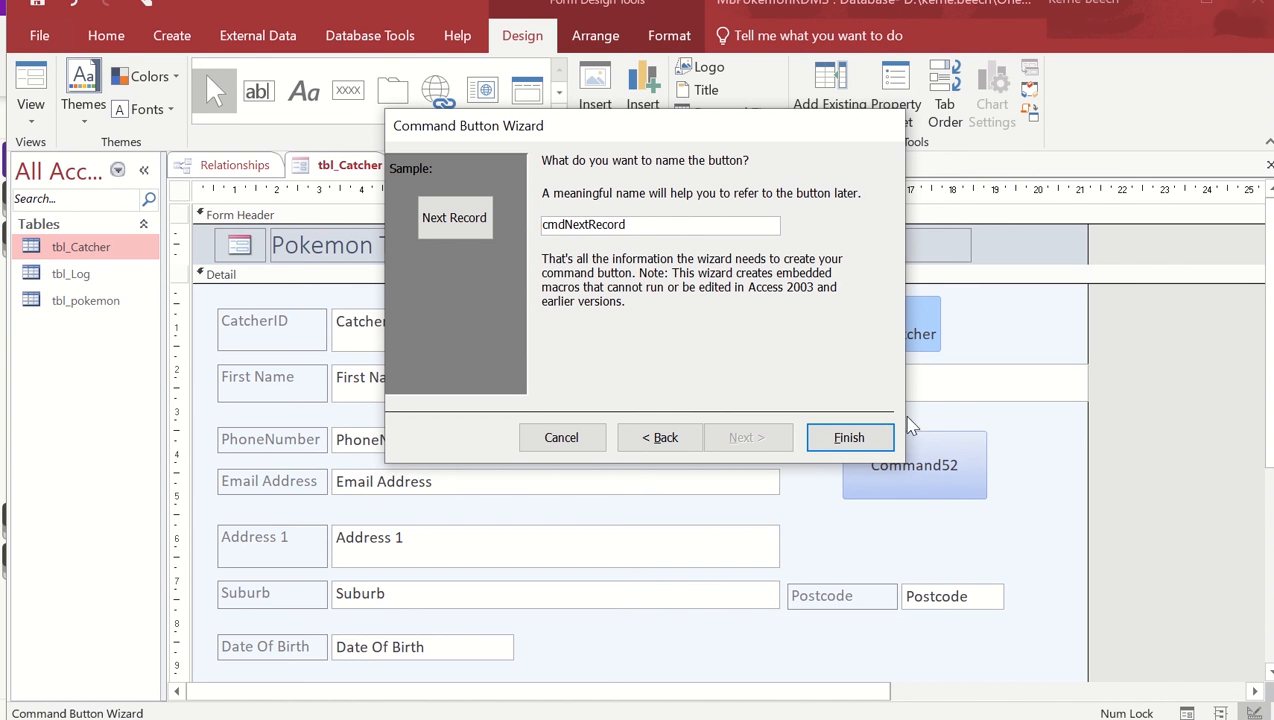
{"action": "left_click", "coordinate": [874, 438]}
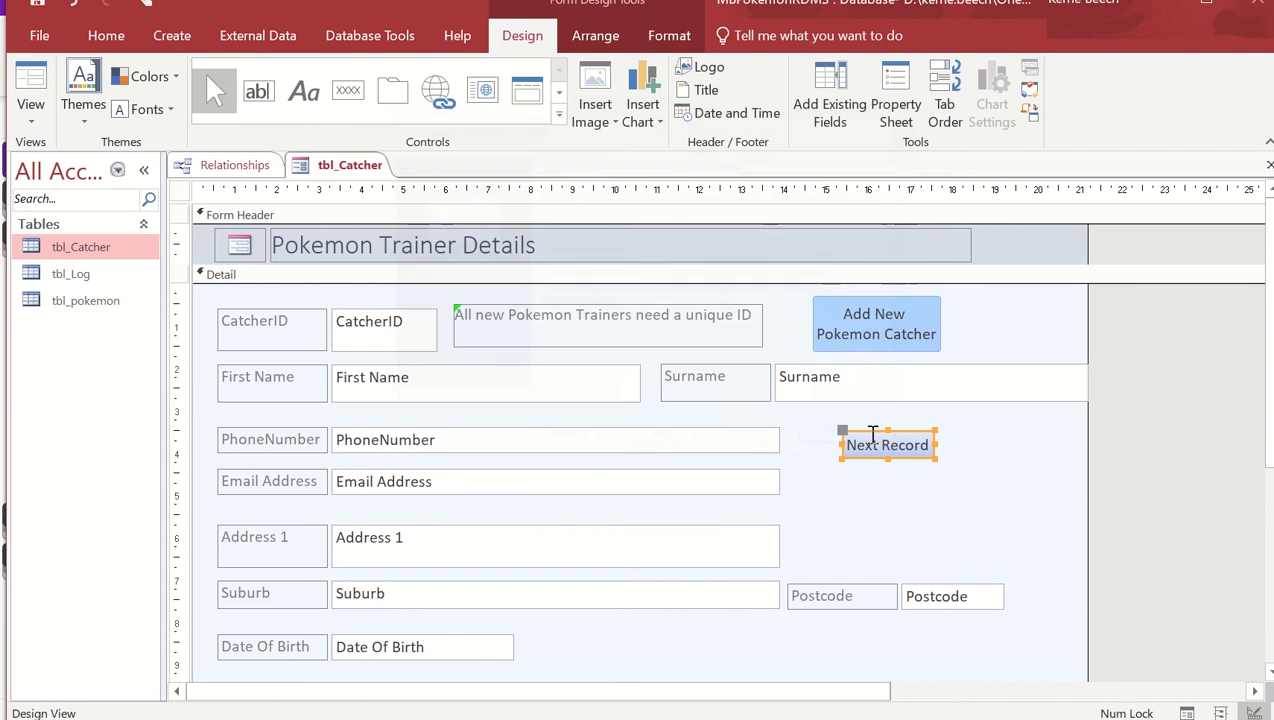
Step: Enlarge the Next Record button to about 2.8 cm wide and 1.3 cm high
{"action": "left_click", "coordinate": [945, 472]}
{"action": "left_click", "coordinate": [925, 458]}
{"action": "left_click_drag", "start_coordinate": [932, 456], "coordinate": [960, 484]}
Step: Switch to Form View and test the Next Record button by advancing four records
{"action": "left_click", "coordinate": [30, 112]}
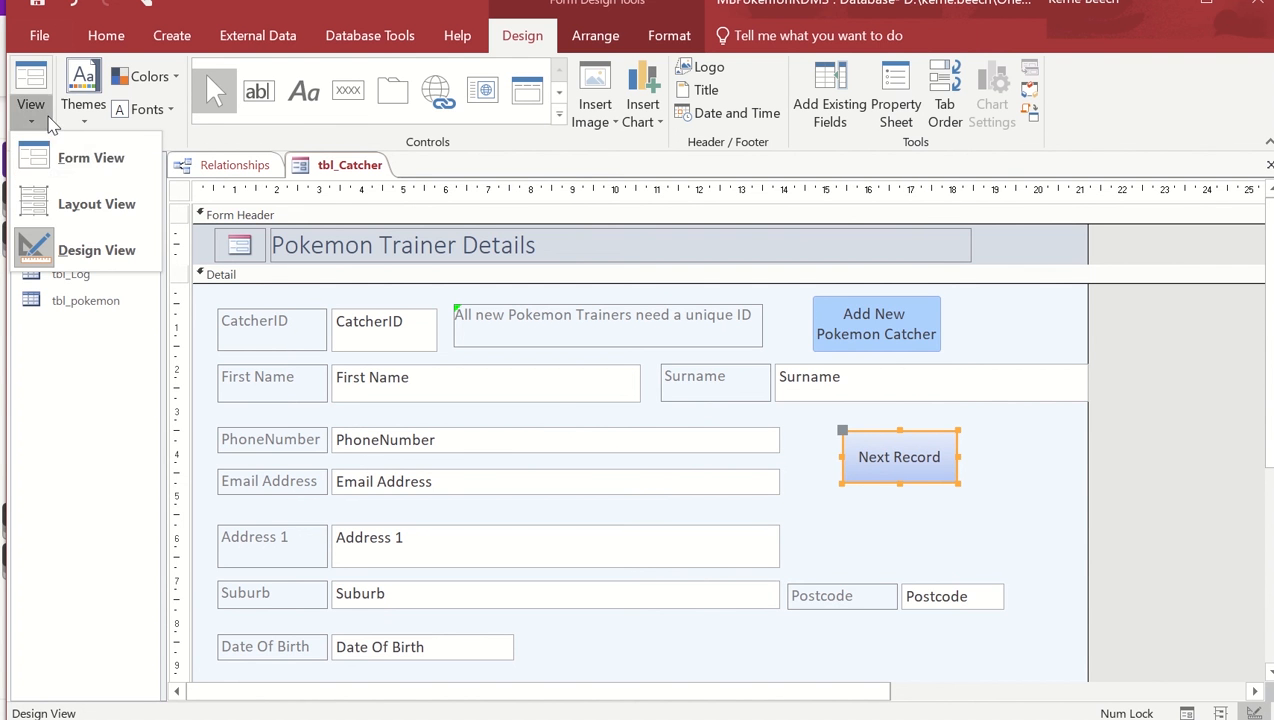
{"action": "left_click", "coordinate": [50, 144]}
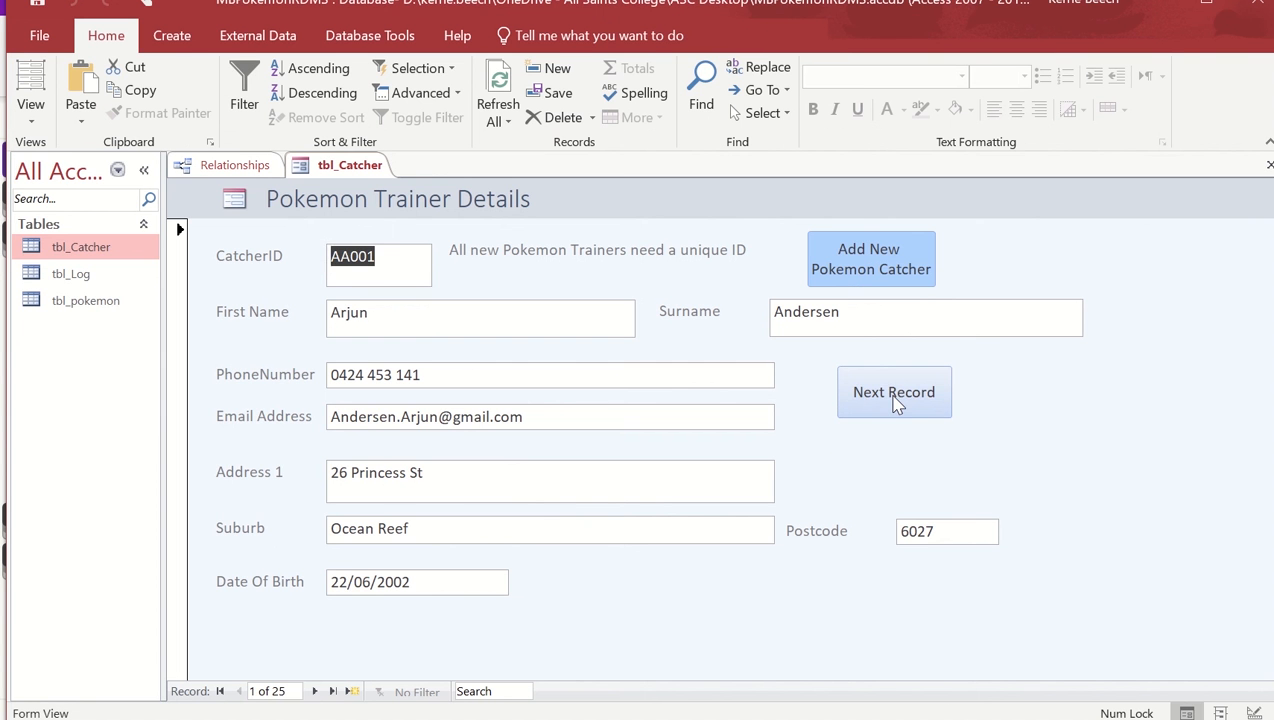
{"action": "left_click", "coordinate": [897, 400]}
{"action": "left_click", "coordinate": [897, 400]}
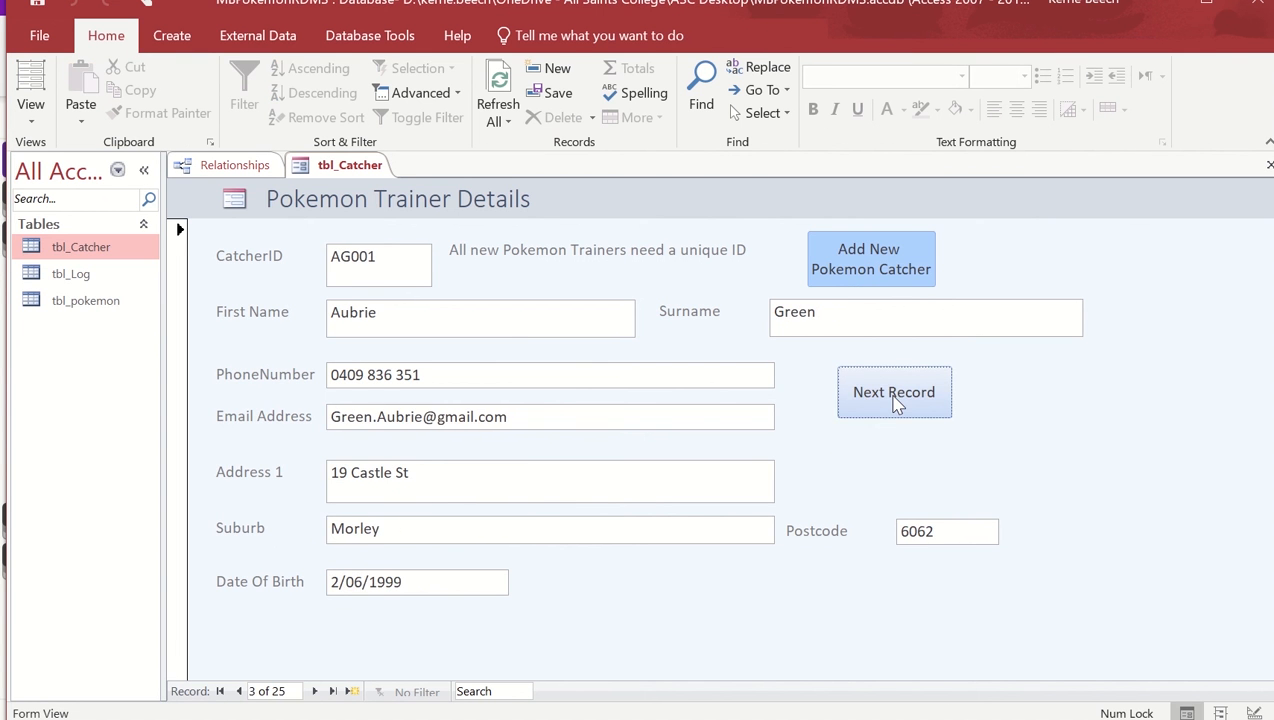
{"action": "left_click", "coordinate": [897, 400]}
{"action": "left_click", "coordinate": [897, 400]}
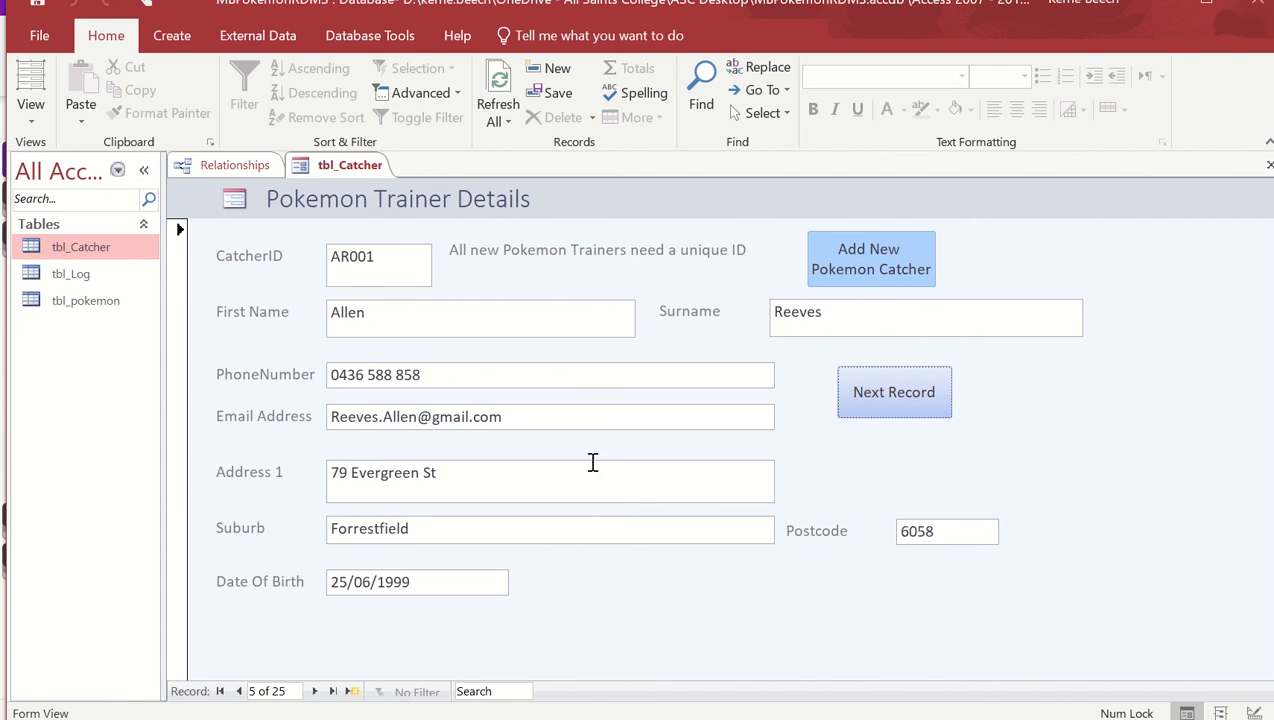
Step: In Design View, set the form's Record Selectors and Navigation Buttons properties to No
{"action": "left_click", "coordinate": [31, 113]}
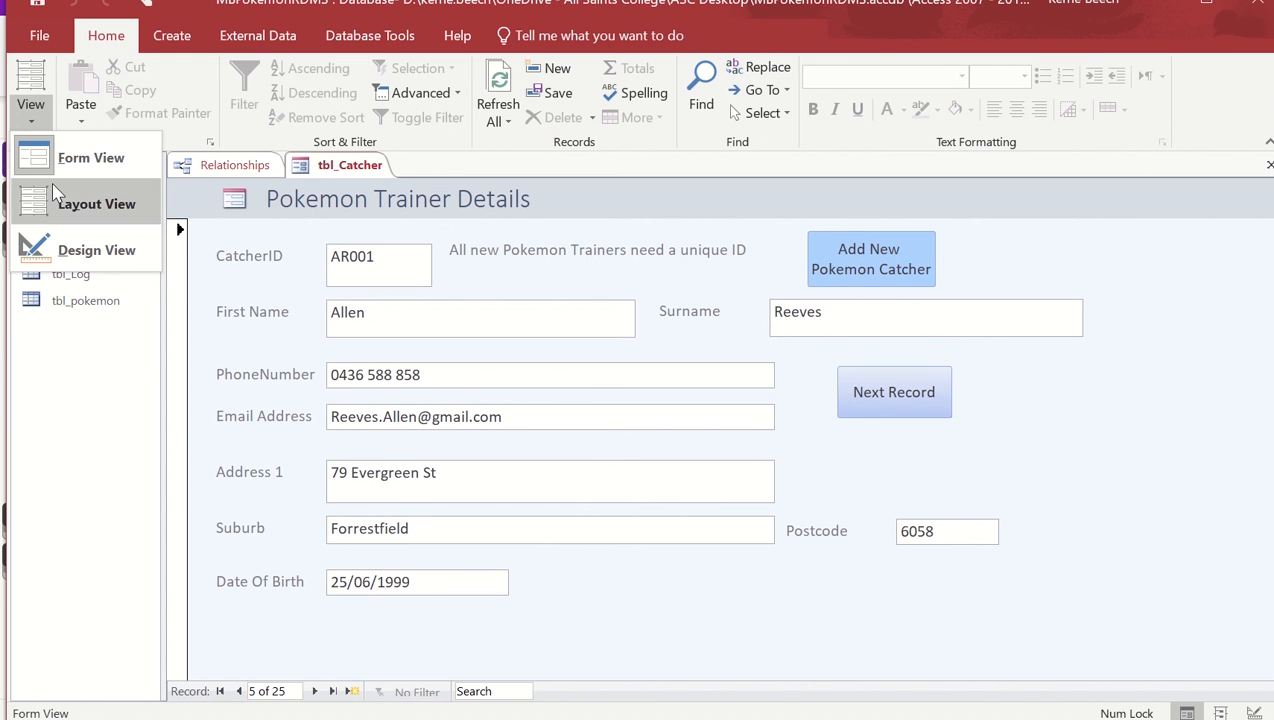
{"action": "left_click", "coordinate": [62, 250]}
{"action": "right_click", "coordinate": [665, 414]}
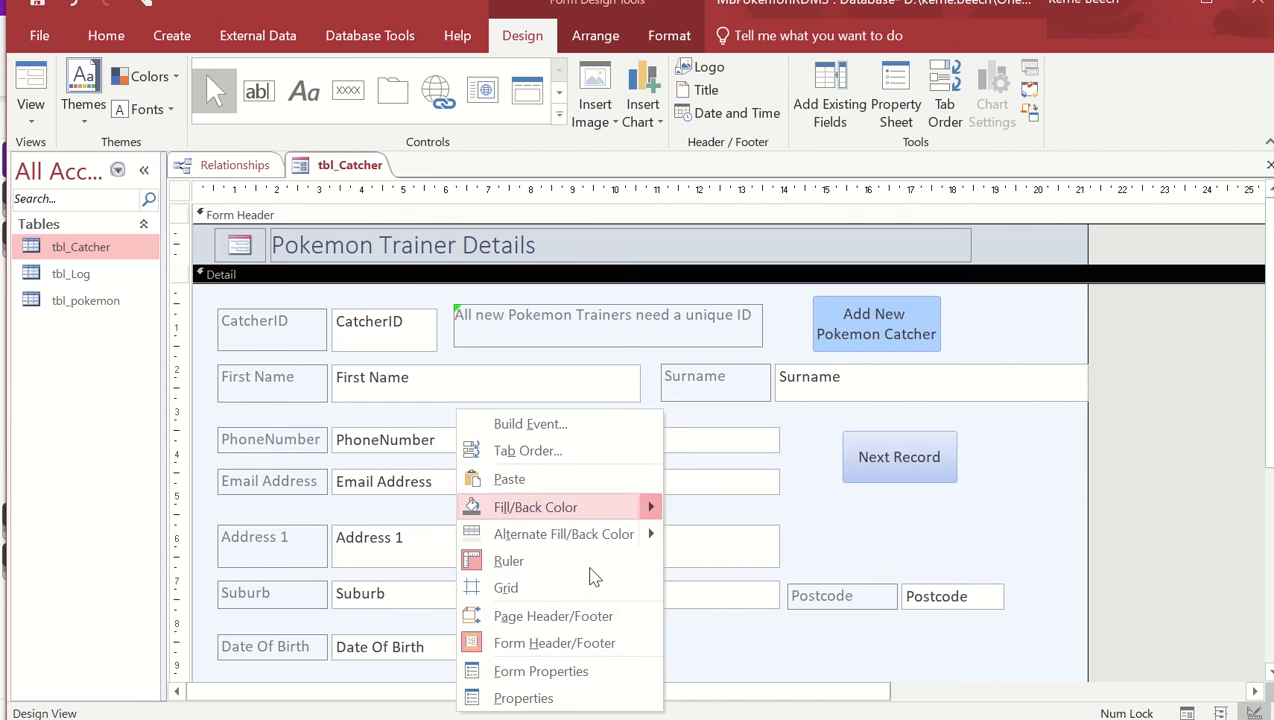
{"action": "left_click", "coordinate": [531, 700]}
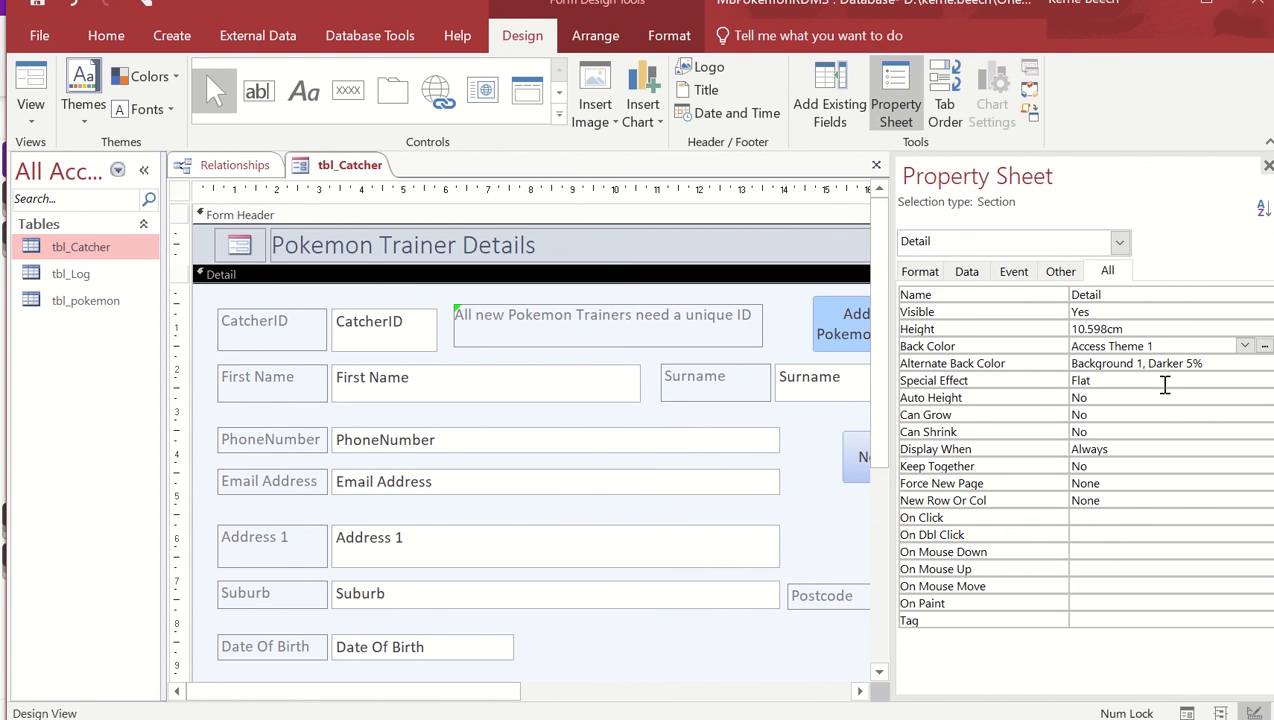
{"action": "left_click", "coordinate": [180, 192]}
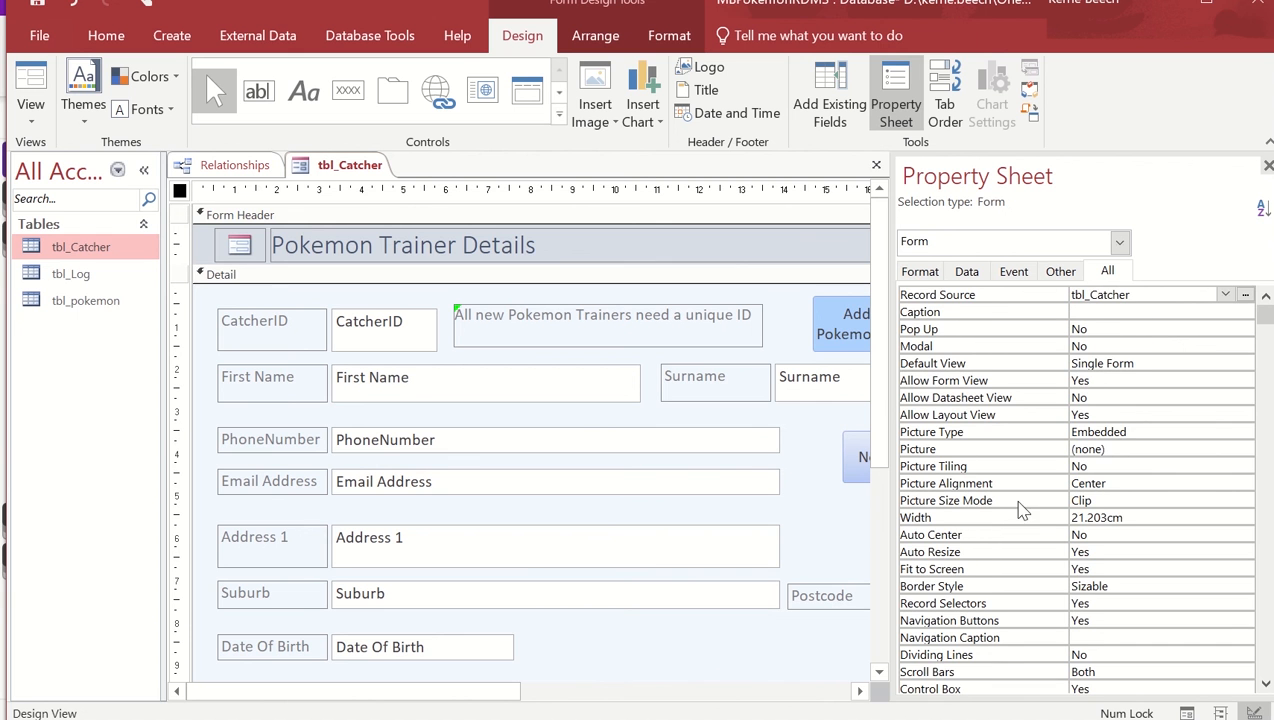
{"action": "double_click", "coordinate": [1119, 607]}
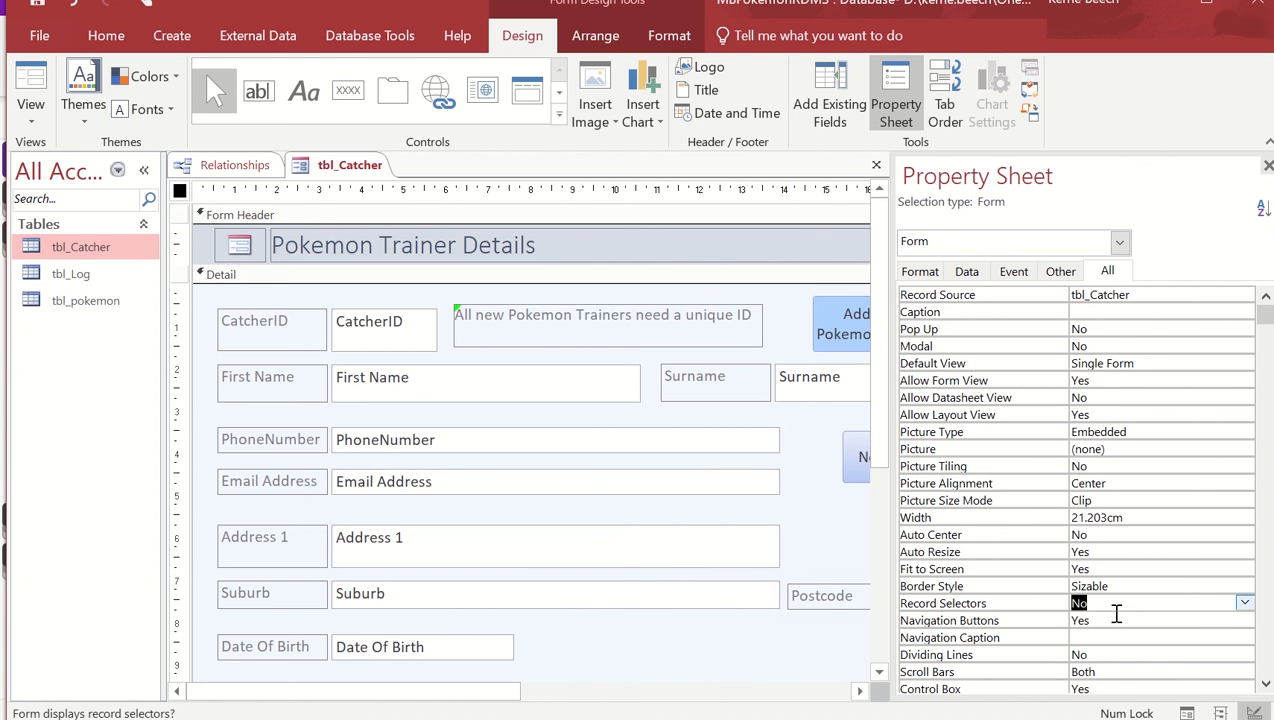
{"action": "double_click", "coordinate": [1115, 620]}
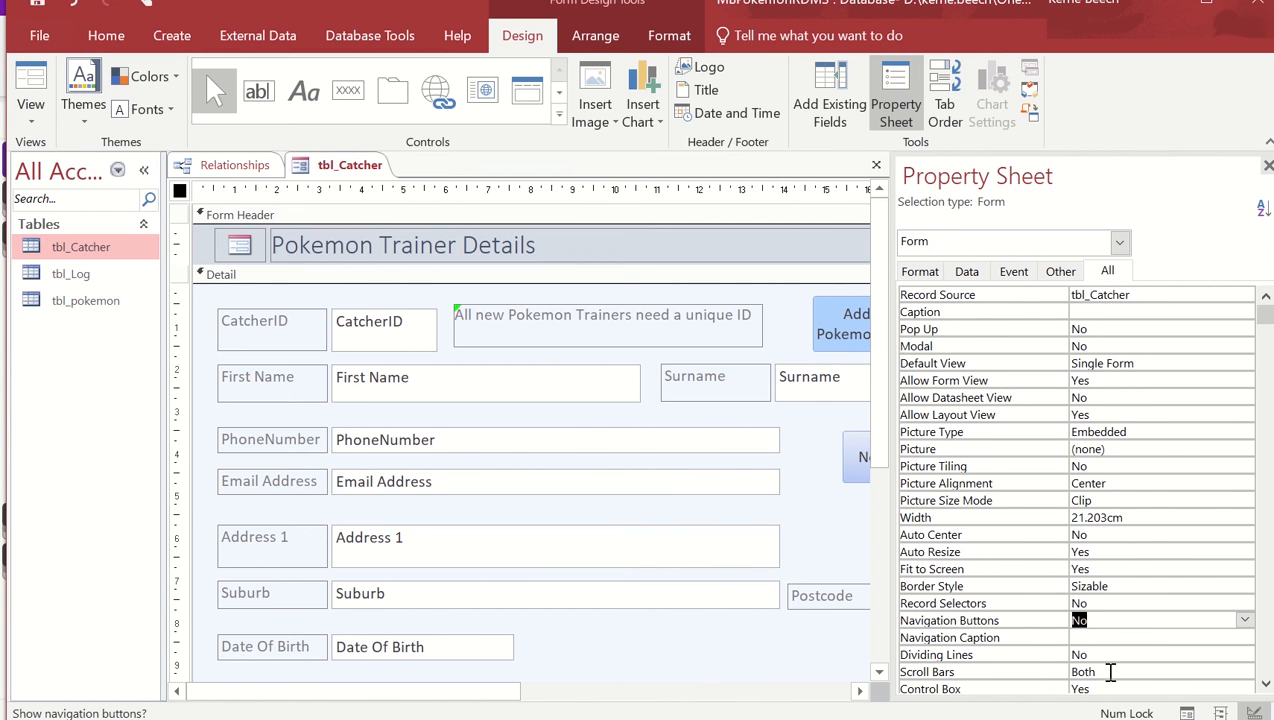
Step: Check the form in Form View and advance four records with its own Next Record button
{"action": "left_click", "coordinate": [30, 110]}
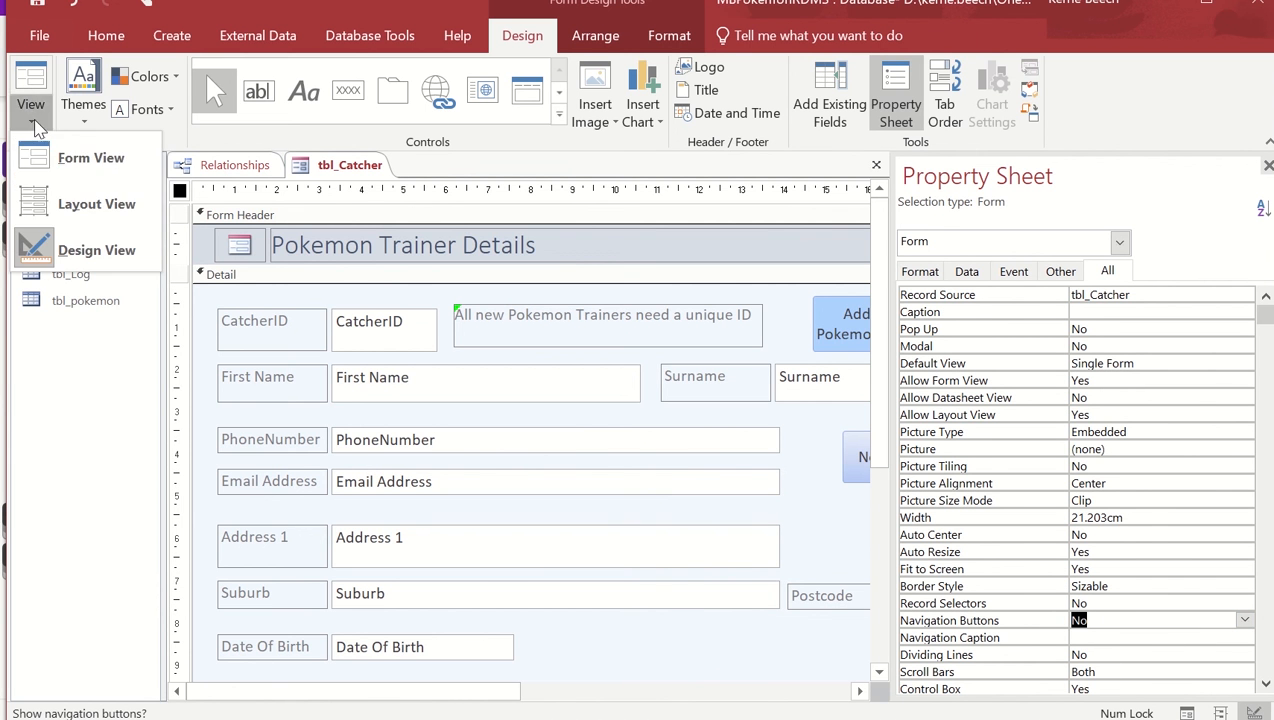
{"action": "left_click", "coordinate": [60, 165]}
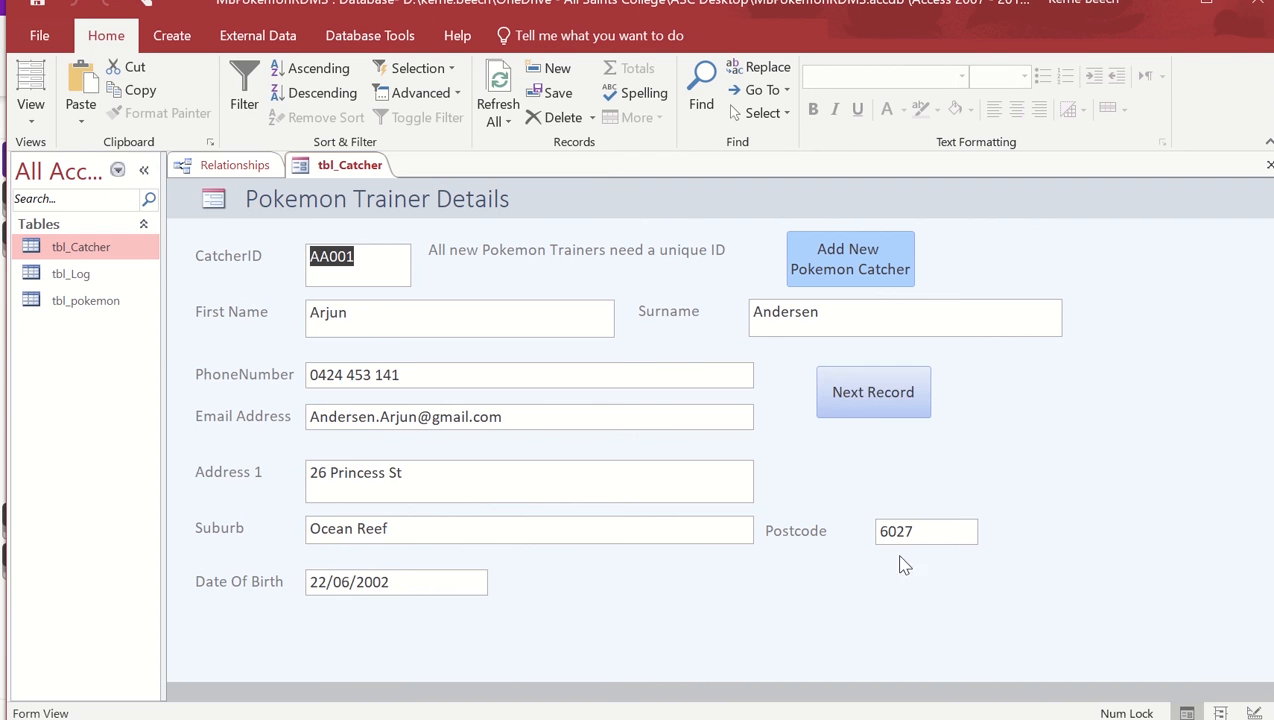
{"action": "left_click", "coordinate": [879, 407]}
{"action": "left_click", "coordinate": [877, 409]}
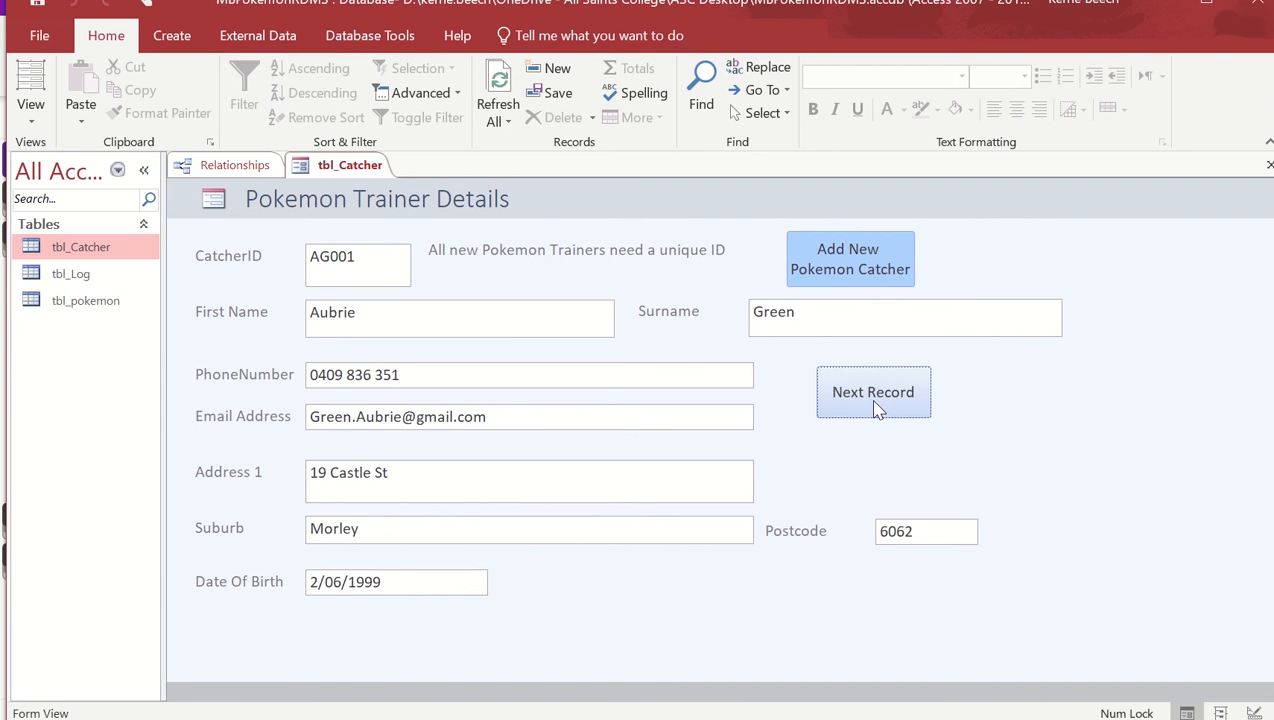
{"action": "left_click", "coordinate": [877, 410]}
{"action": "left_click", "coordinate": [877, 410]}
{"action": "mouse_move", "coordinate": [568, 8]}
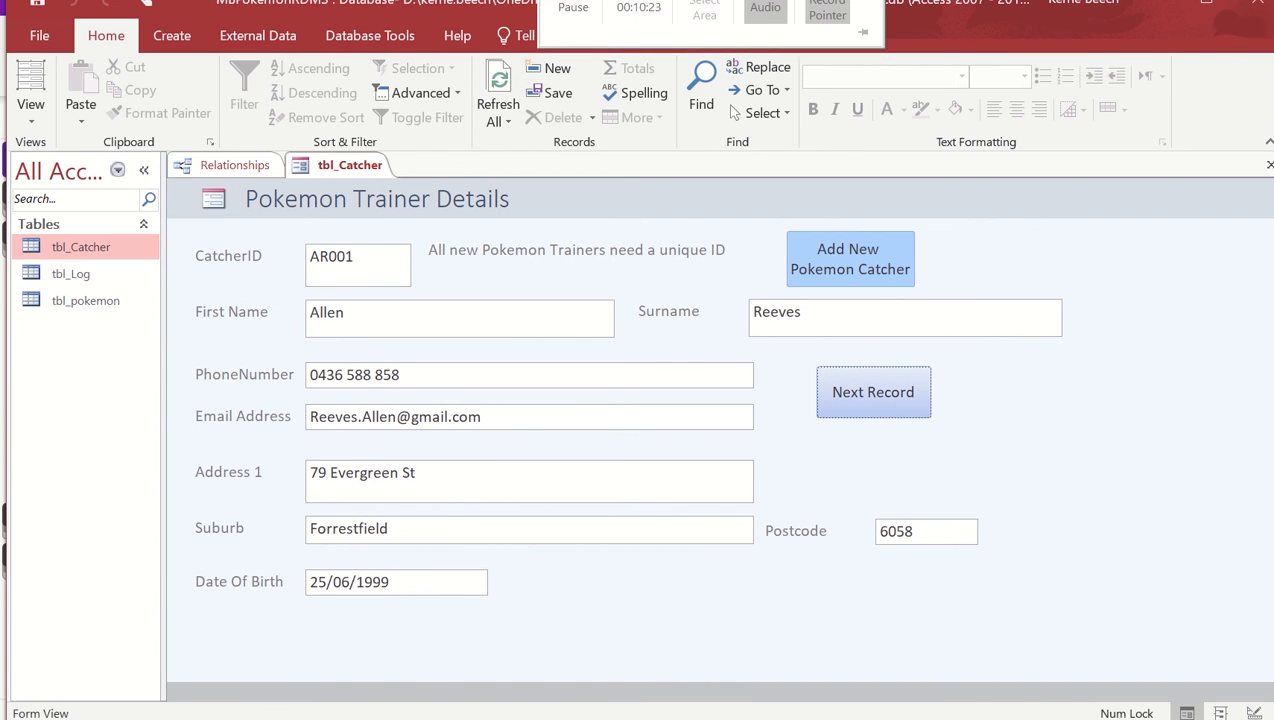